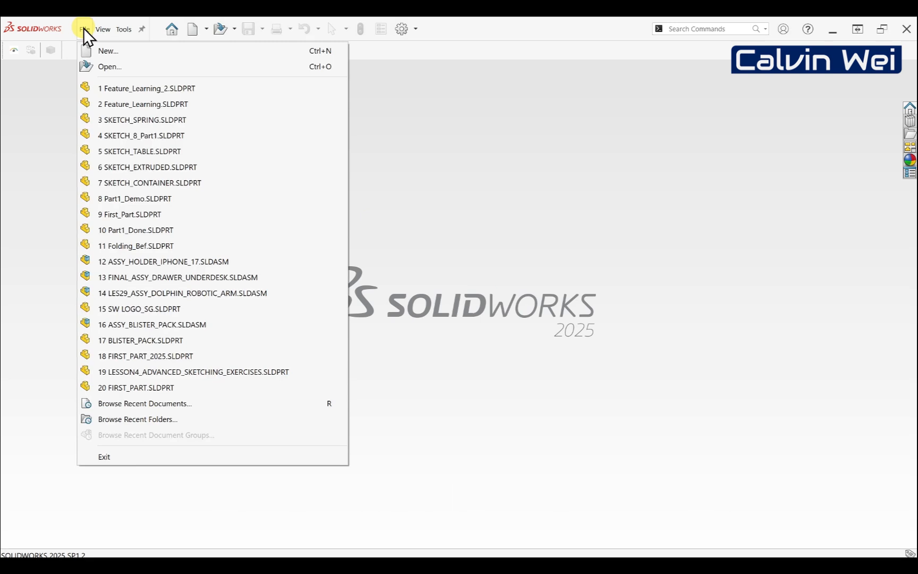
Step: Open the part Feature_Learning.SLDPRT from the LEARNING folder
click(100, 67)
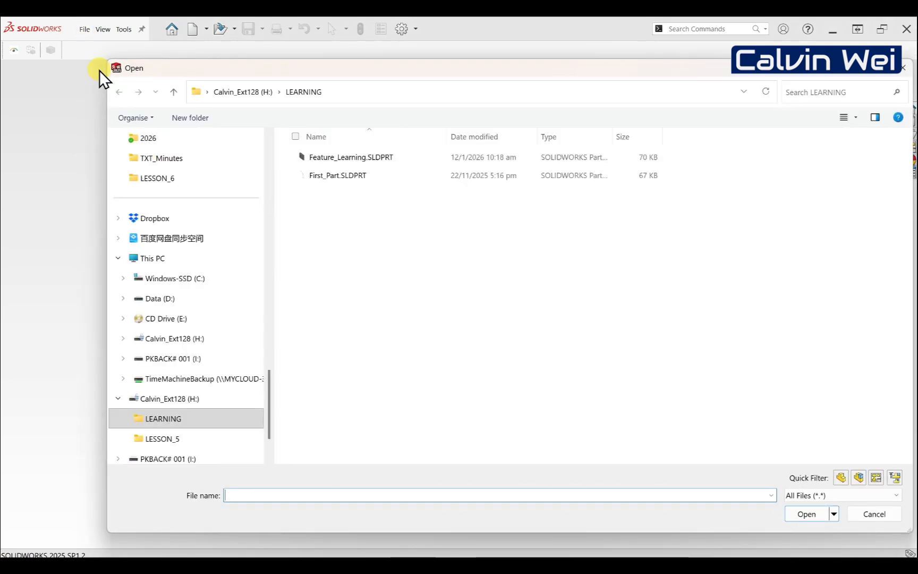
drag(413, 68, 369, 76)
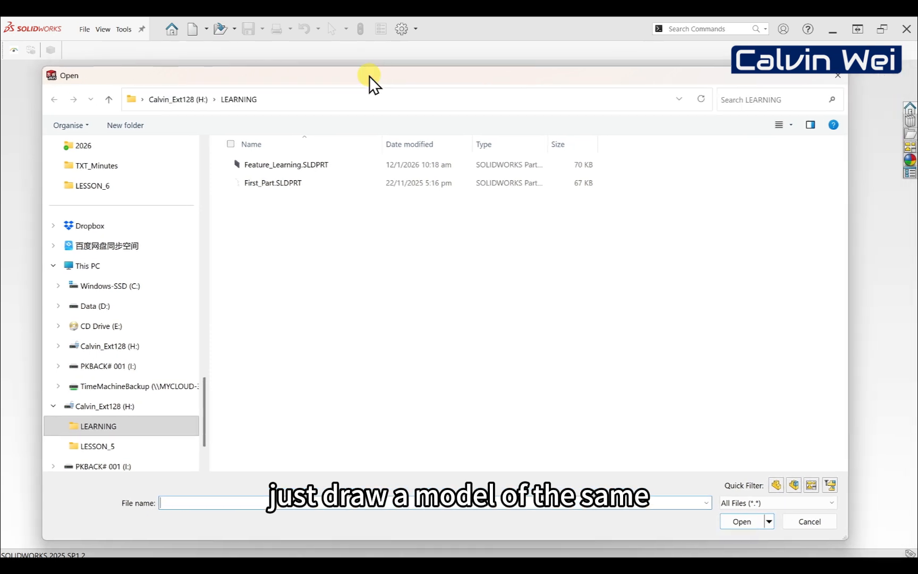
click(283, 164)
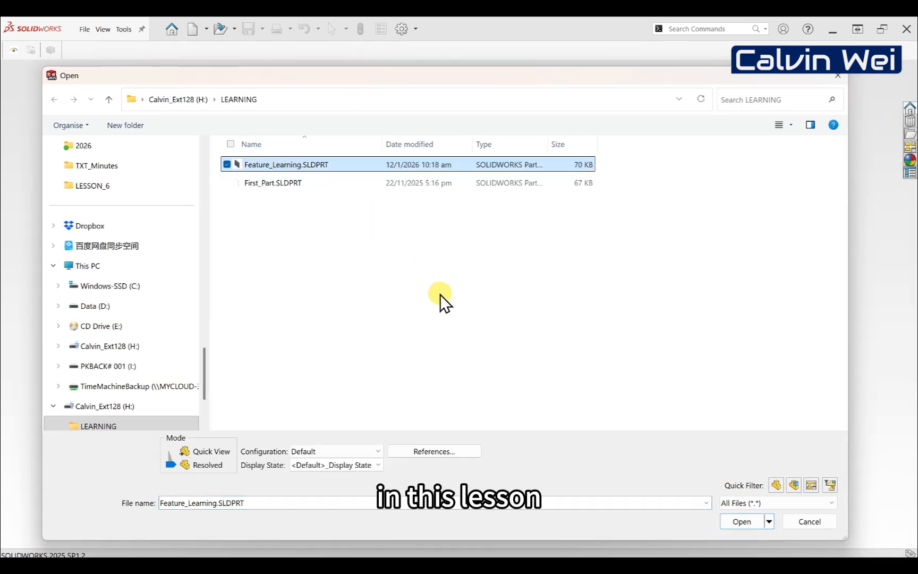
click(736, 523)
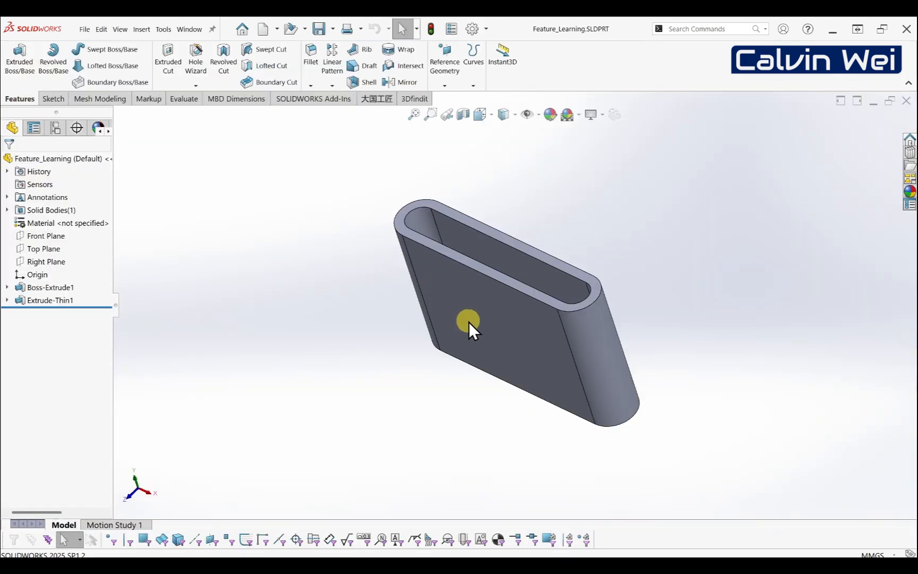
Step: Save the part under the new name Feature_Learning_2.SLDPRT in the LEARNING folder
middle_drag(468, 322, 451, 300)
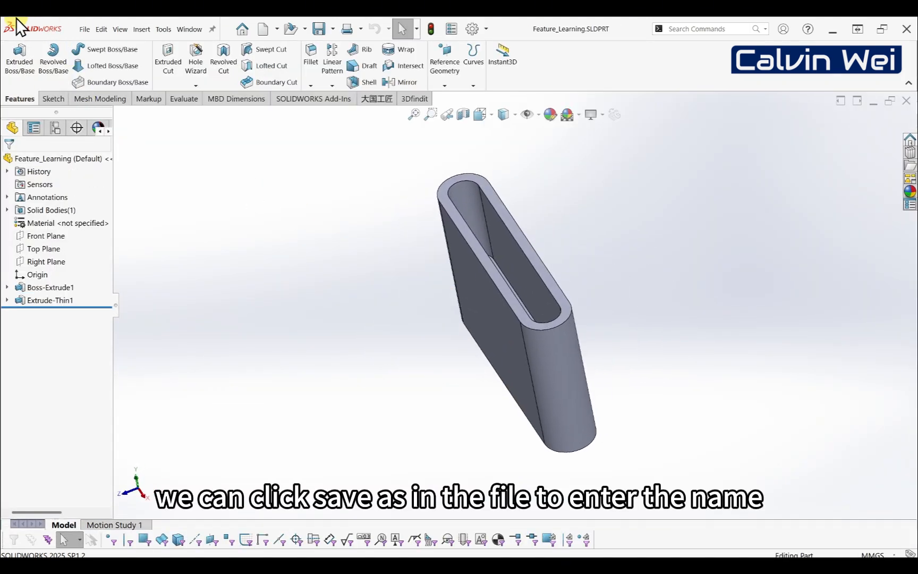
click(89, 31)
click(121, 184)
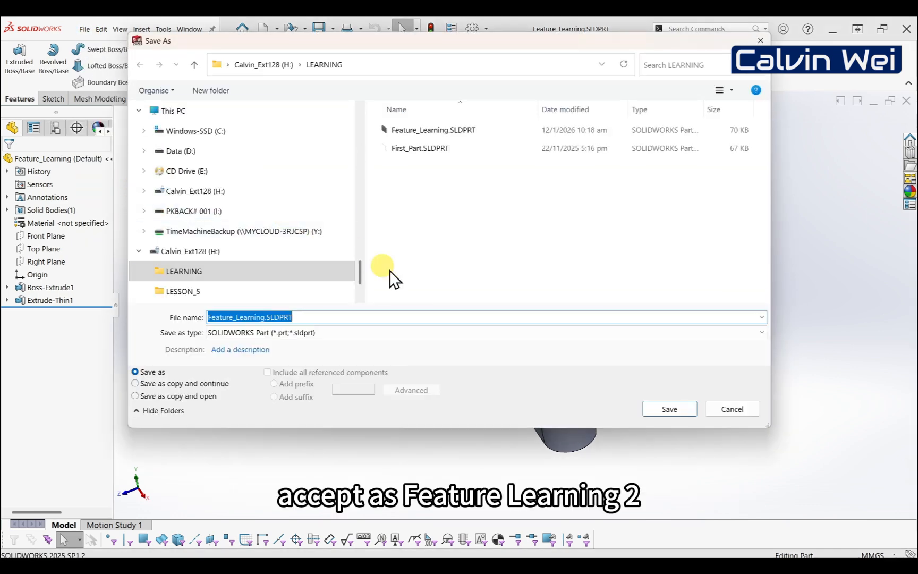
click(264, 317)
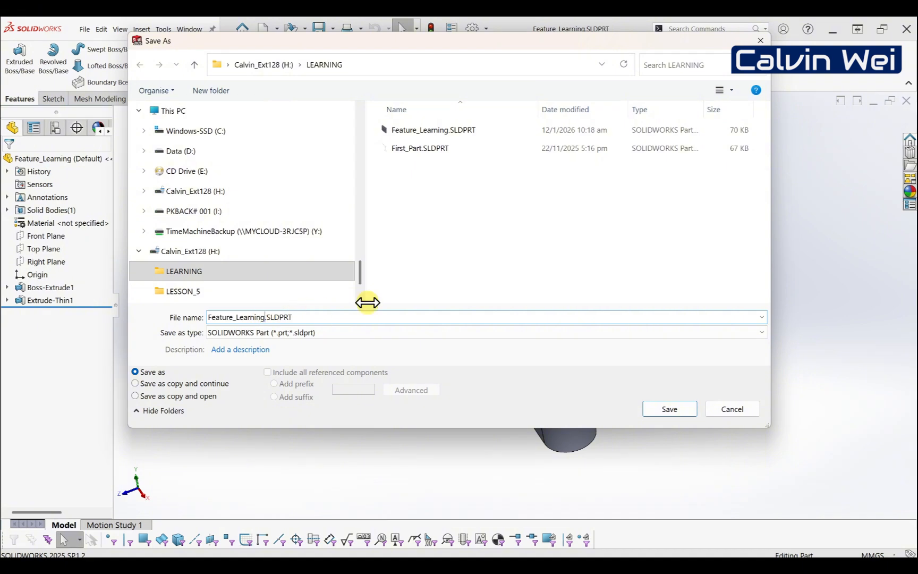
text(_)
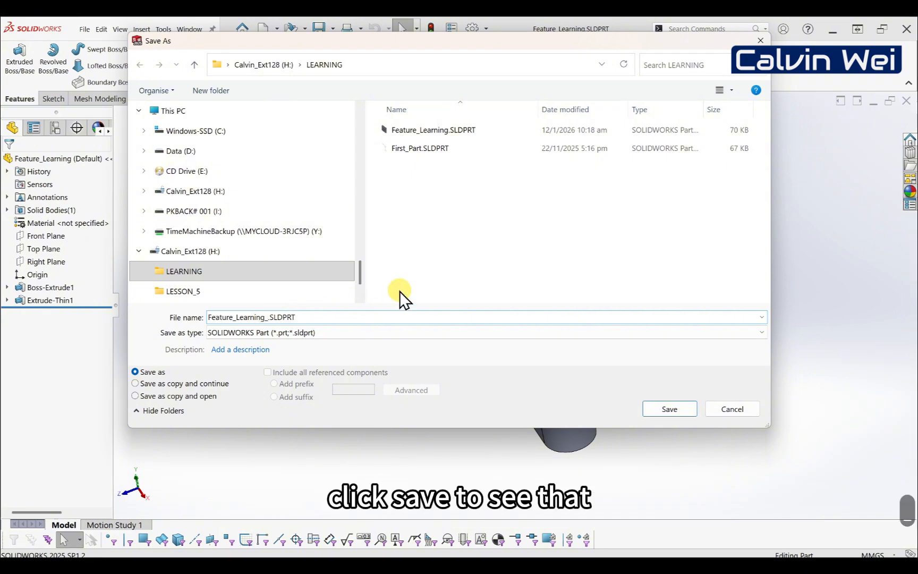
text(2)
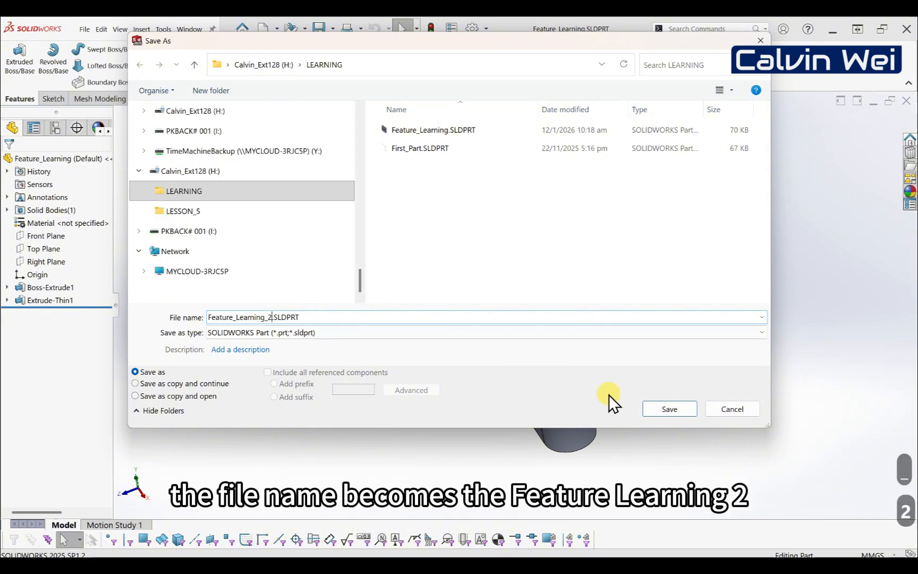
click(668, 407)
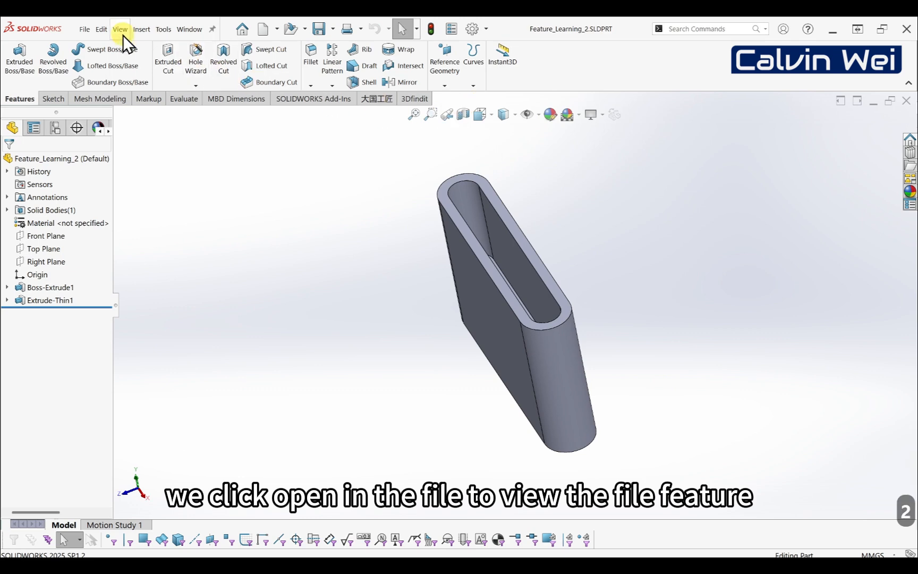
Step: Check the LEARNING folder for the original Feature_Learning.SLDPRT file without opening anything
click(85, 29)
click(98, 64)
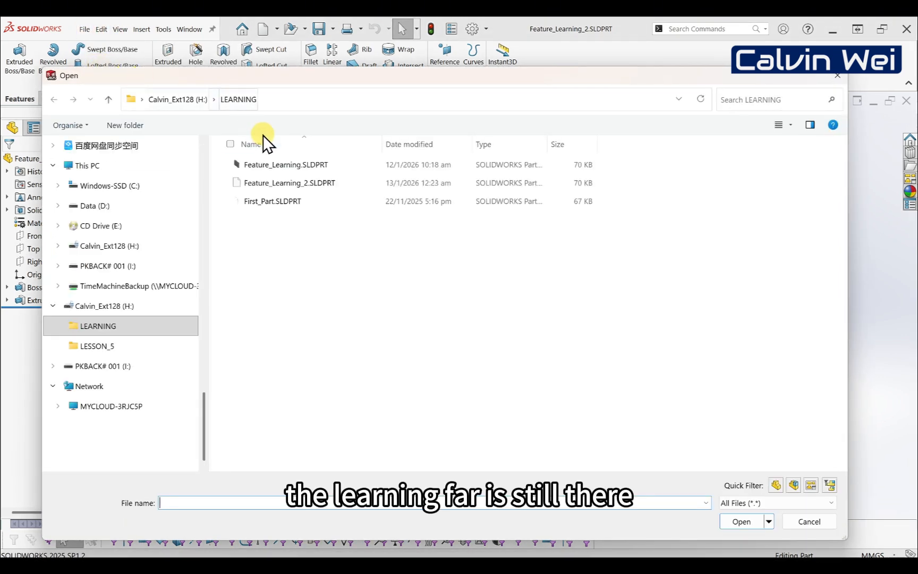
click(297, 166)
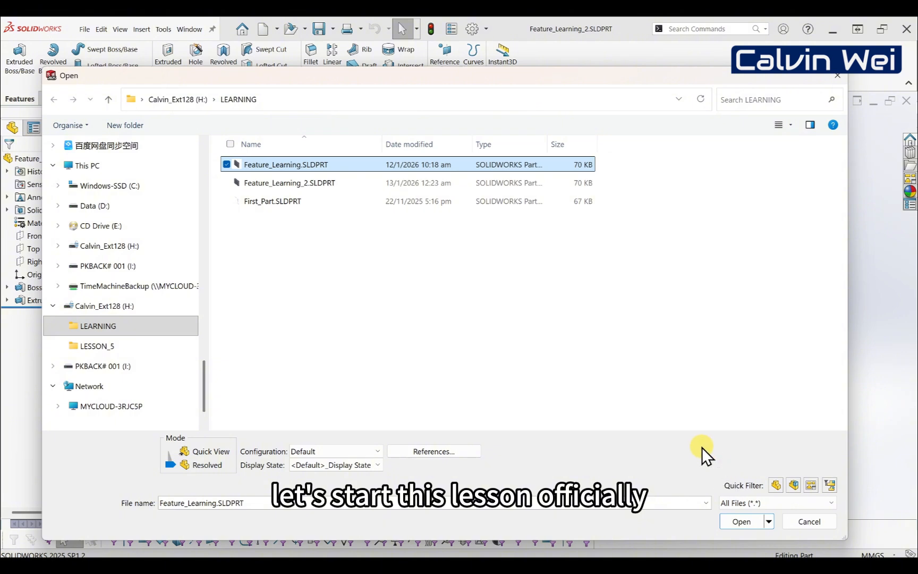
click(800, 523)
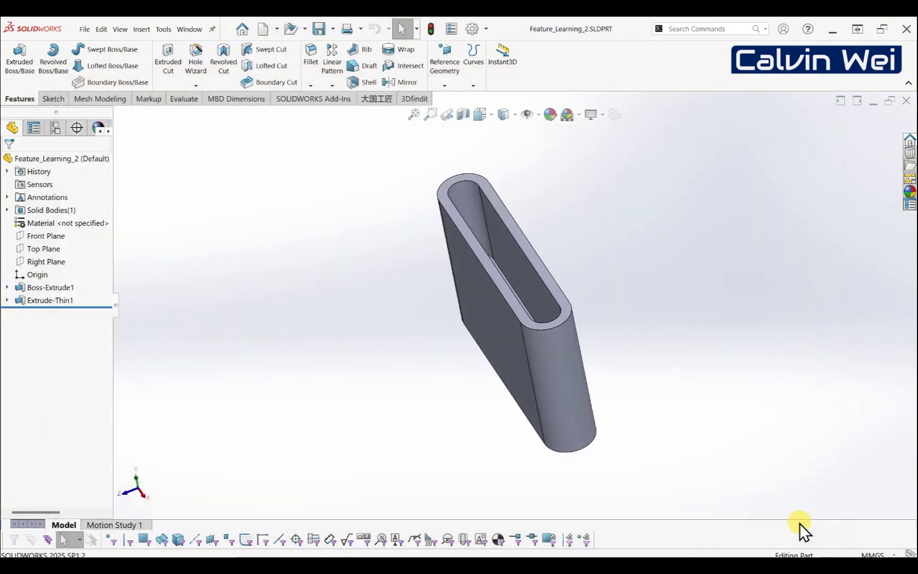
Step: Start a sketch on the broad flat front face and draw a circle about 18.4 mm in radius in its lower-left area
middle_drag(519, 352, 604, 310)
middle_drag(496, 326, 488, 344)
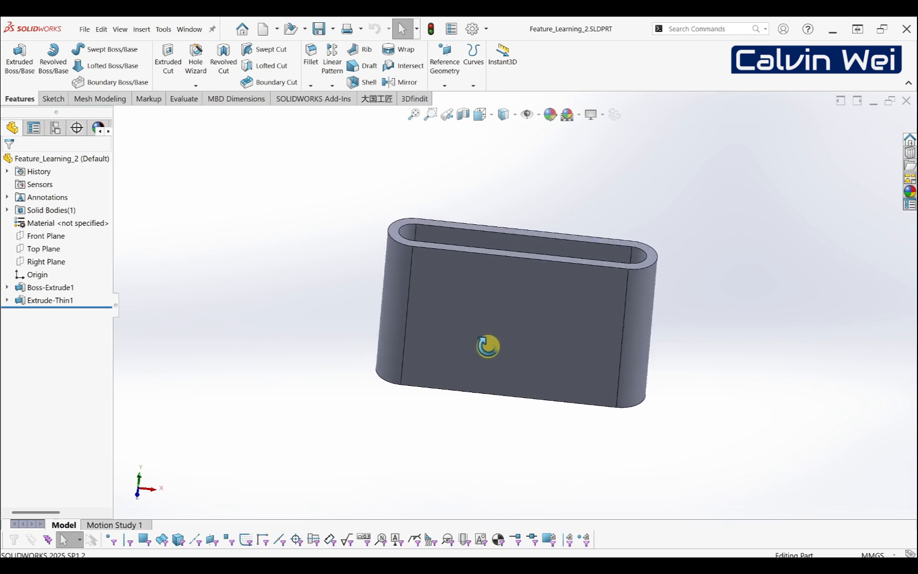
mouse_move(495, 298)
middle_down()
mouse_move(507, 273)
mouse_move(502, 285)
middle_up()
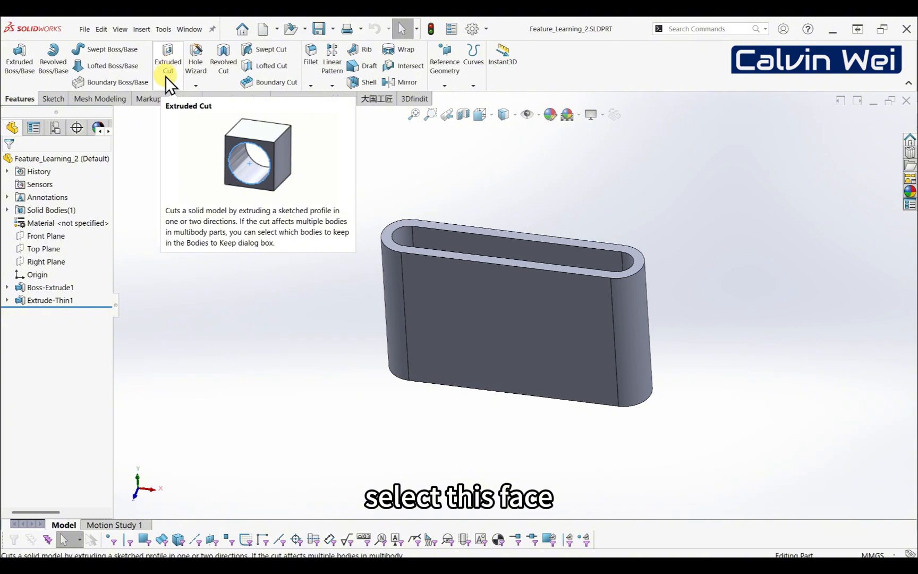
click(49, 97)
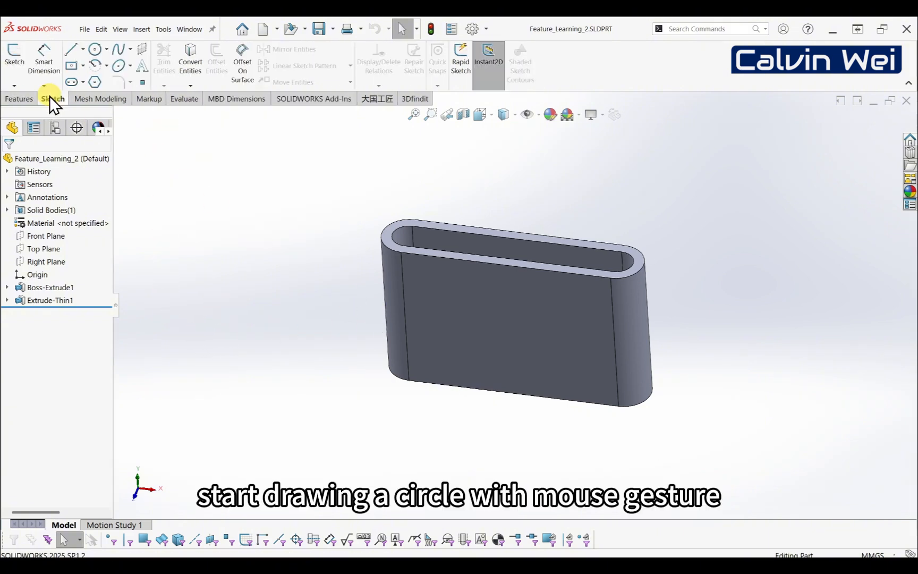
click(453, 304)
click(14, 56)
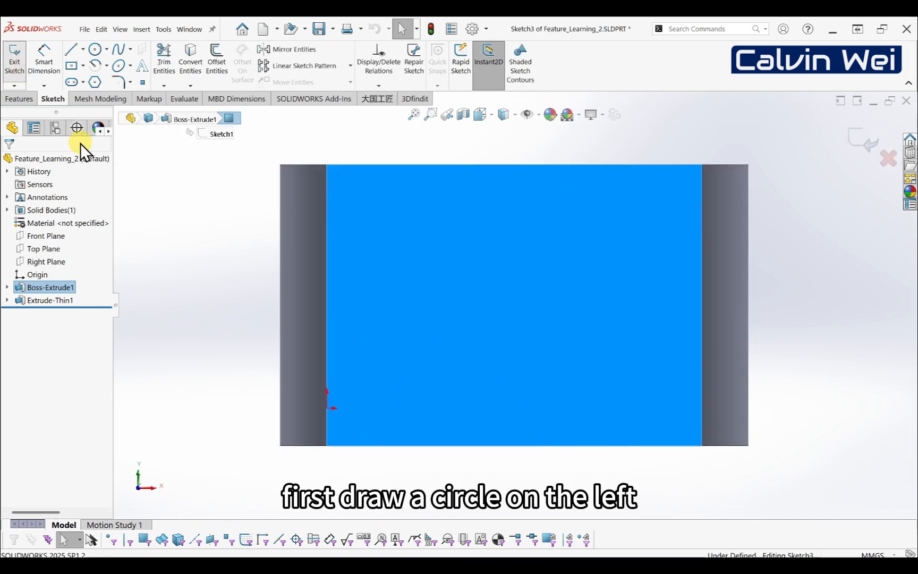
right_drag(180, 227, 228, 225)
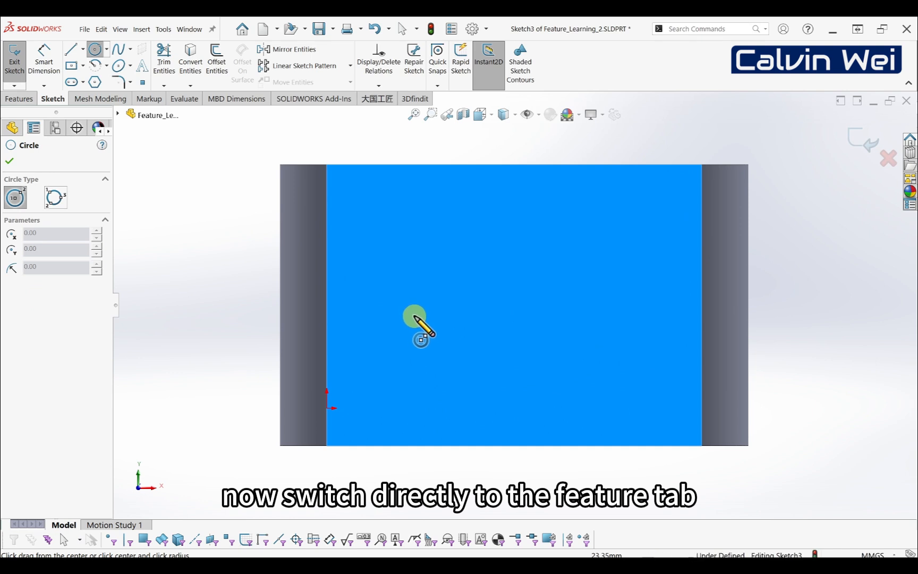
drag(423, 333, 463, 383)
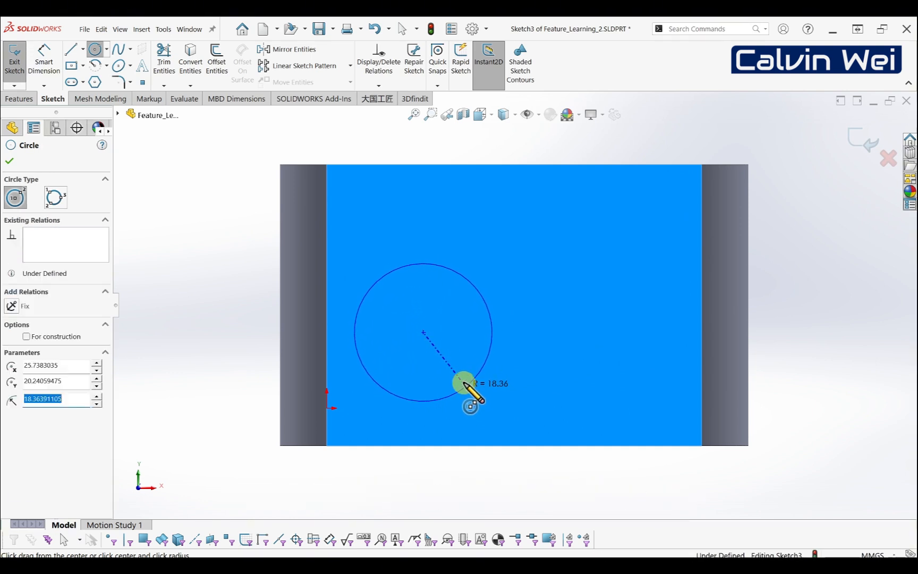
click(9, 161)
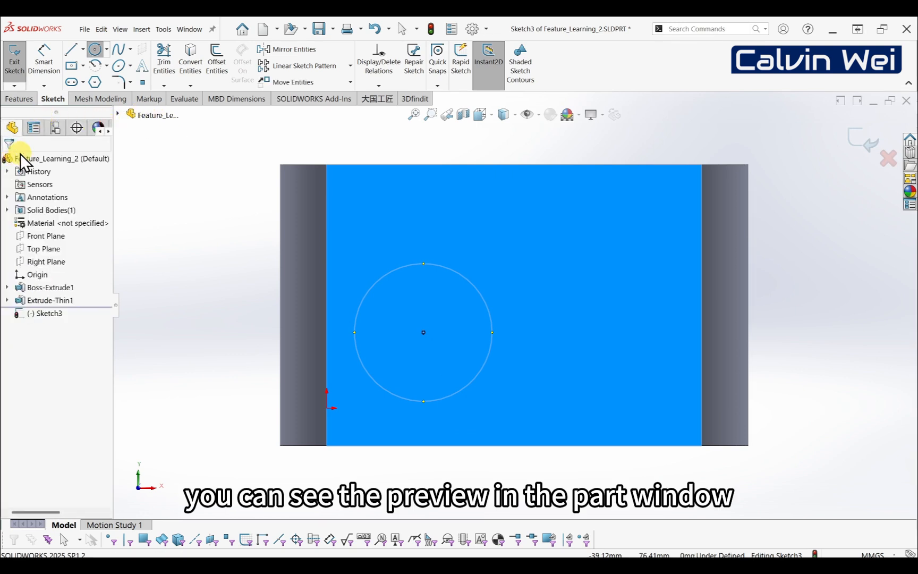
Step: Start an extruded cut of the circle with a Blind end condition, 10 mm deep
click(32, 96)
click(167, 62)
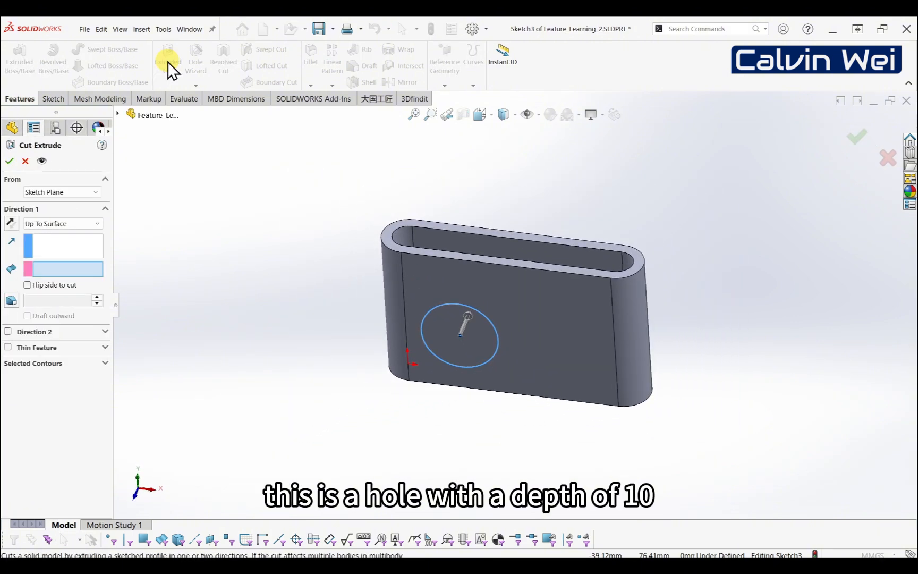
click(74, 222)
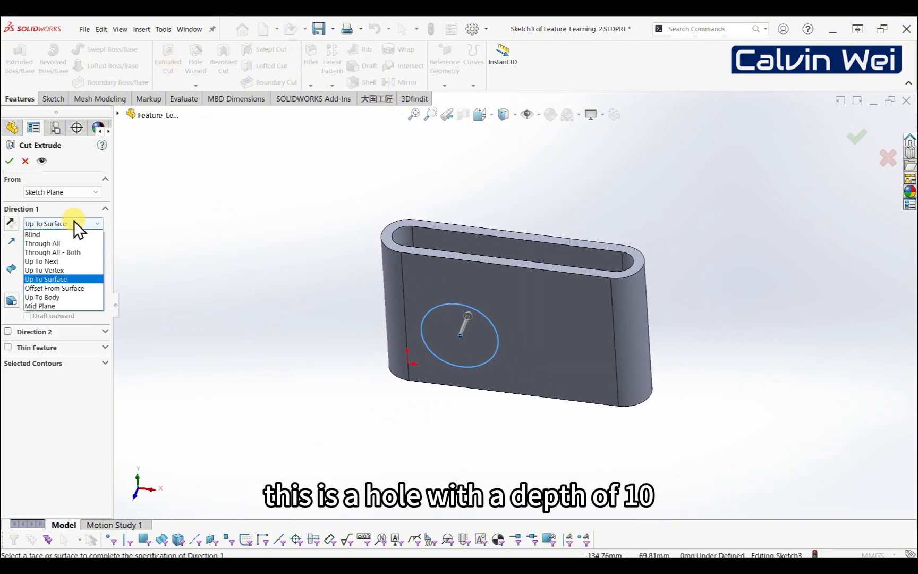
click(70, 230)
middle_drag(485, 248, 463, 367)
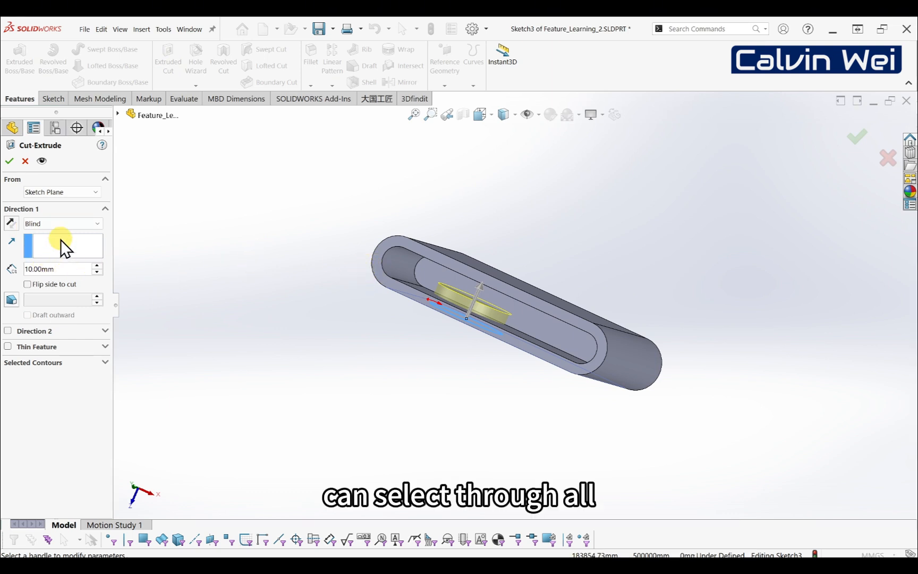
Step: Change the cut's end condition to Through All and inspect the preview across both walls
click(71, 224)
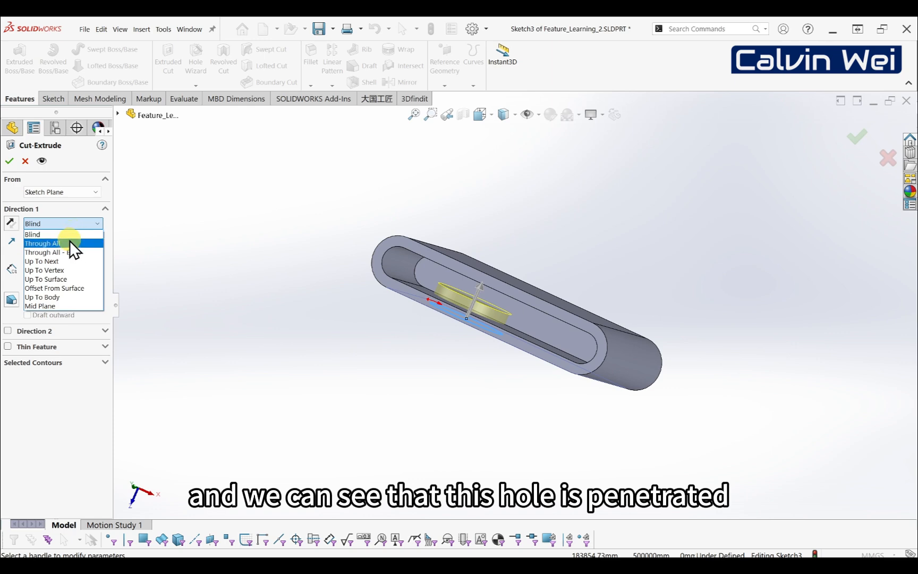
click(69, 241)
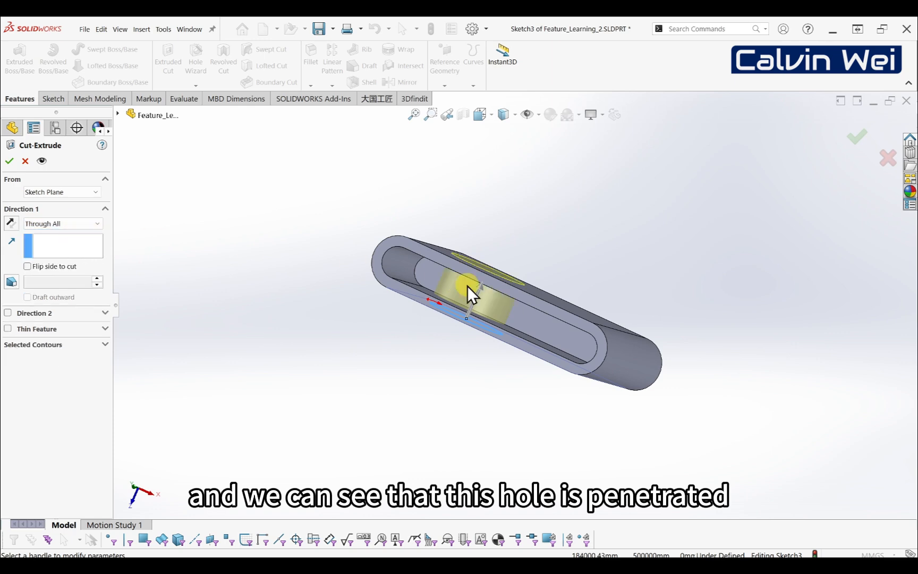
middle_drag(512, 336, 521, 272)
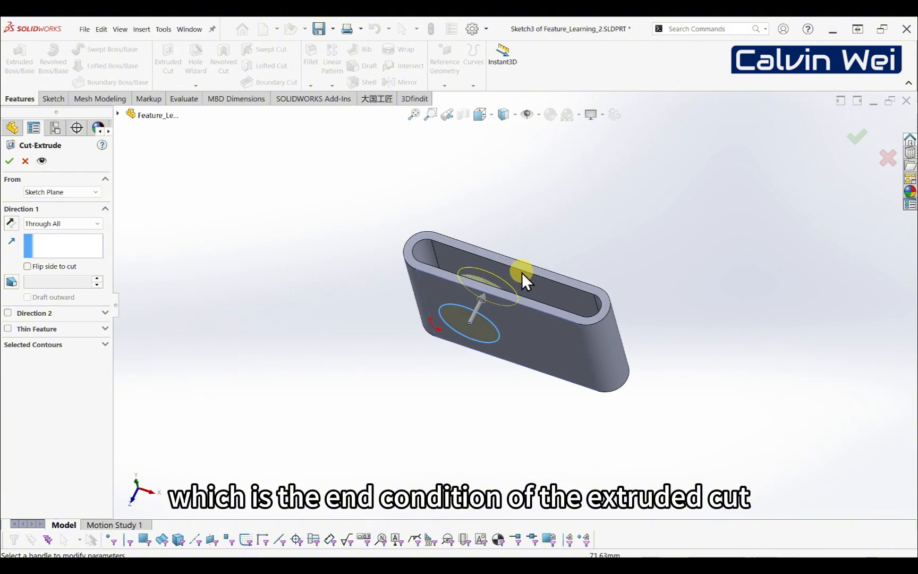
scroll(521, 272, down, 3)
mouse_move(461, 342)
middle_down()
mouse_move(426, 328)
mouse_move(379, 371)
mouse_move(465, 334)
middle_up()
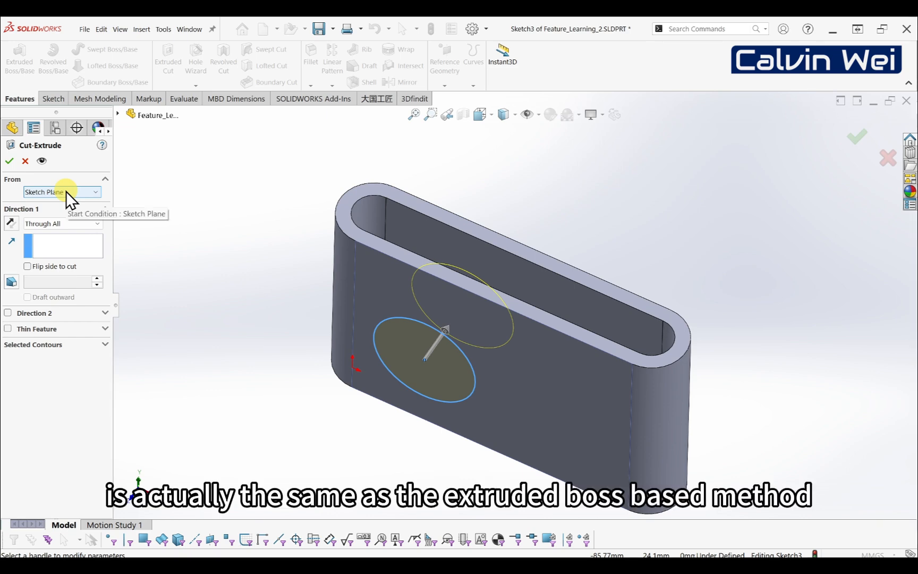
Step: Enable a second direction for the cut, look through its end conditions, and disable it again
click(7, 313)
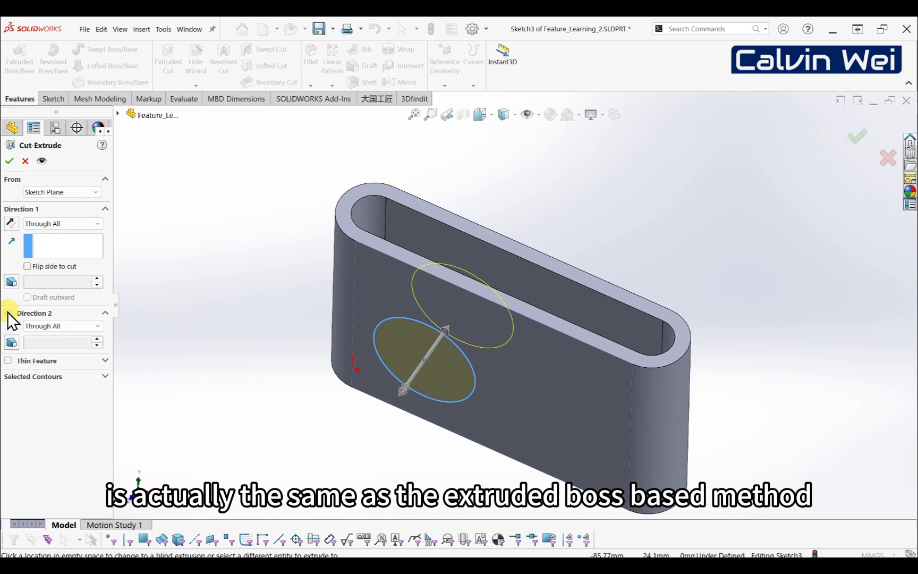
click(88, 323)
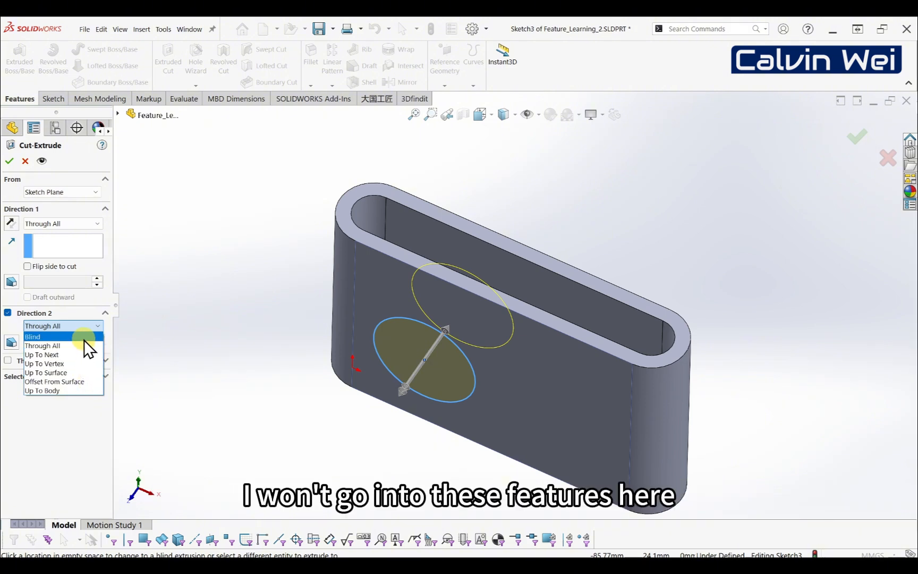
click(89, 324)
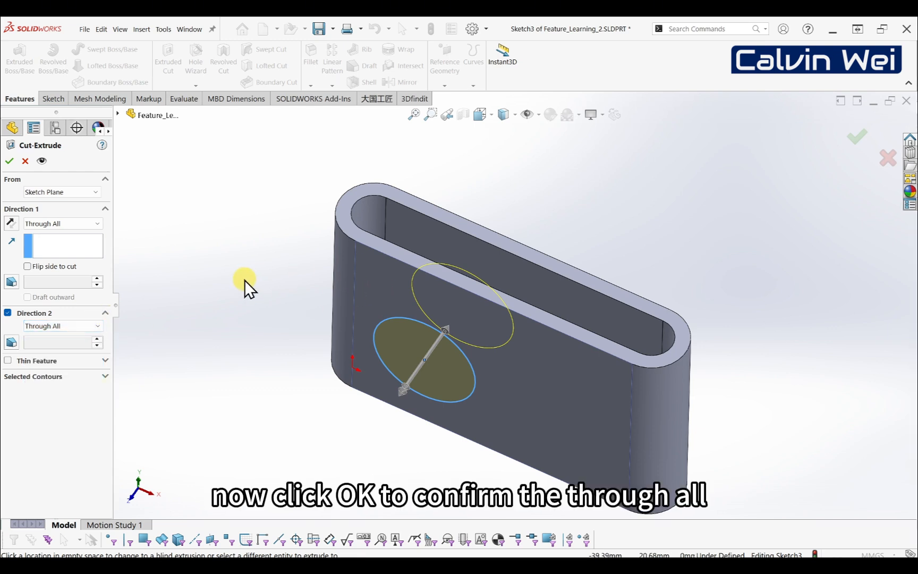
click(8, 312)
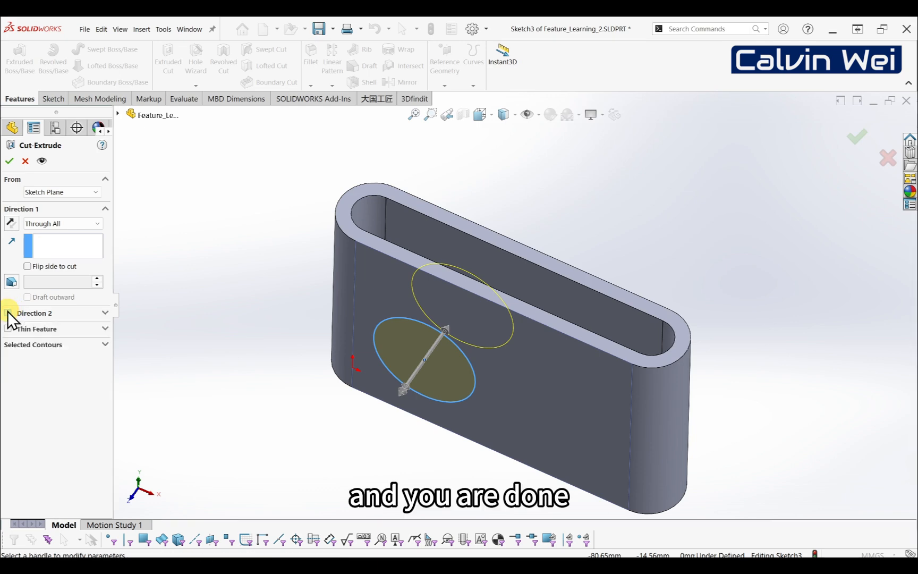
Step: Finish the single-direction Through All cut so the circular hole is created
click(9, 161)
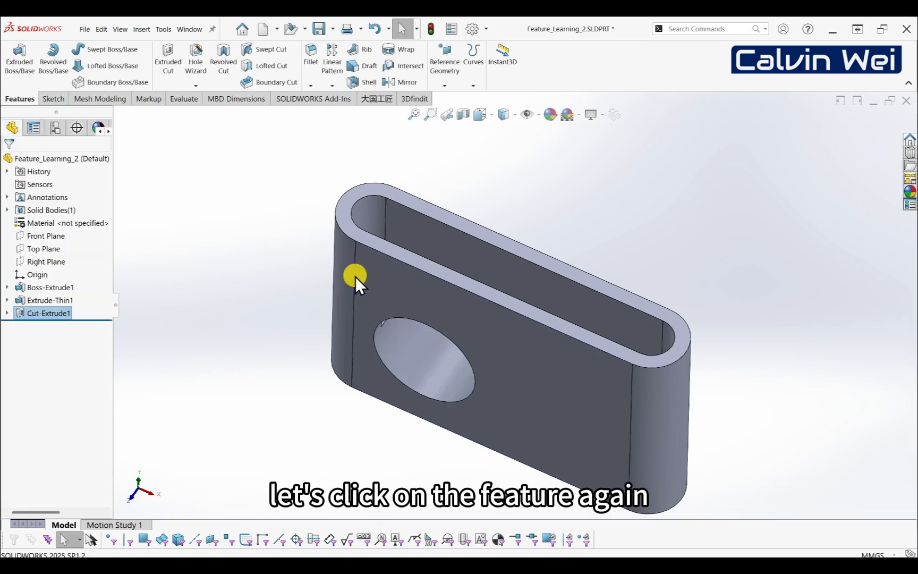
middle_drag(471, 293, 484, 311)
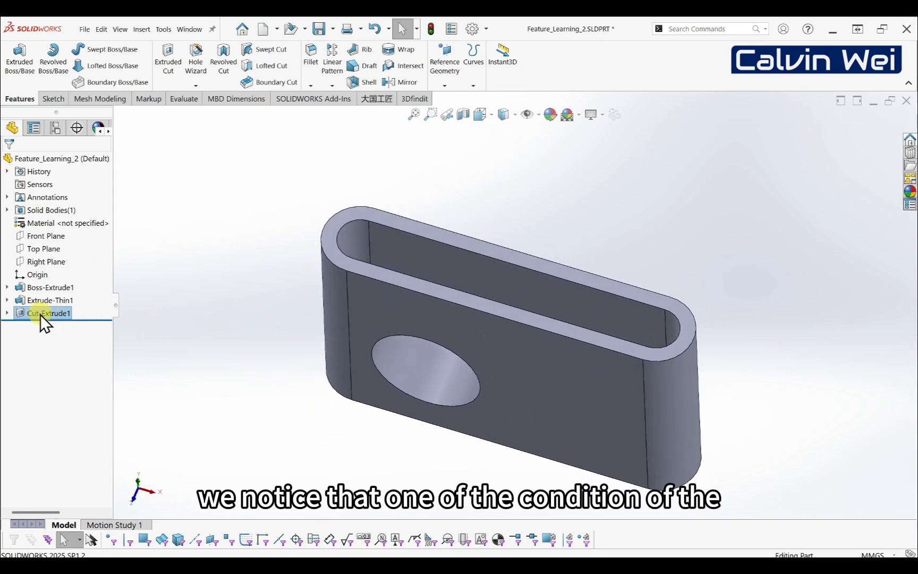
Step: Edit the circular cut to end Up To Surface at the inner face of the far wall and inspect the preview
click(119, 339)
click(55, 313)
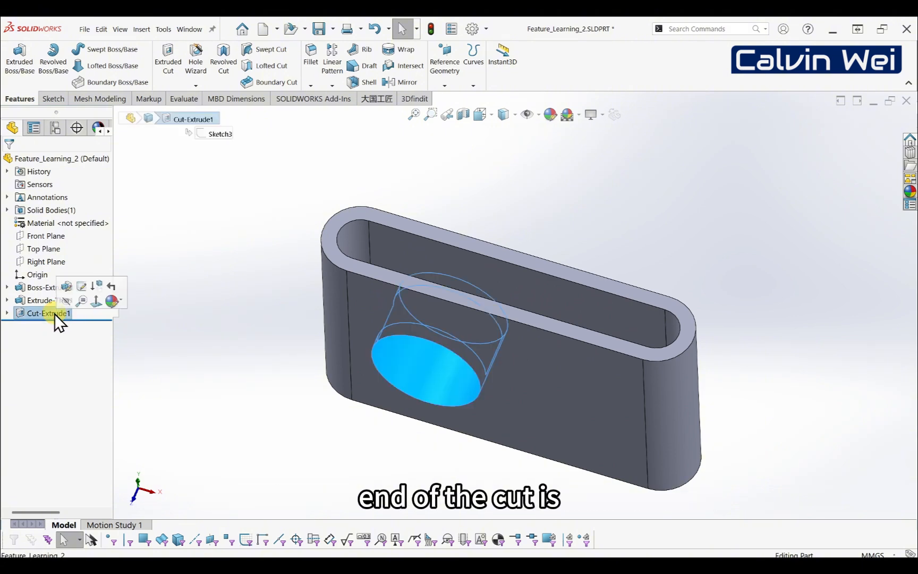
click(64, 285)
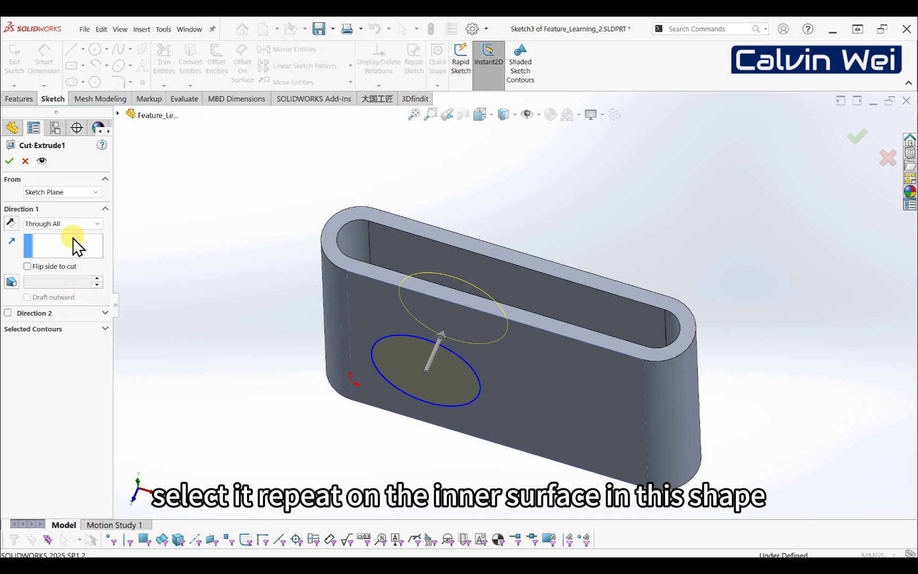
click(74, 224)
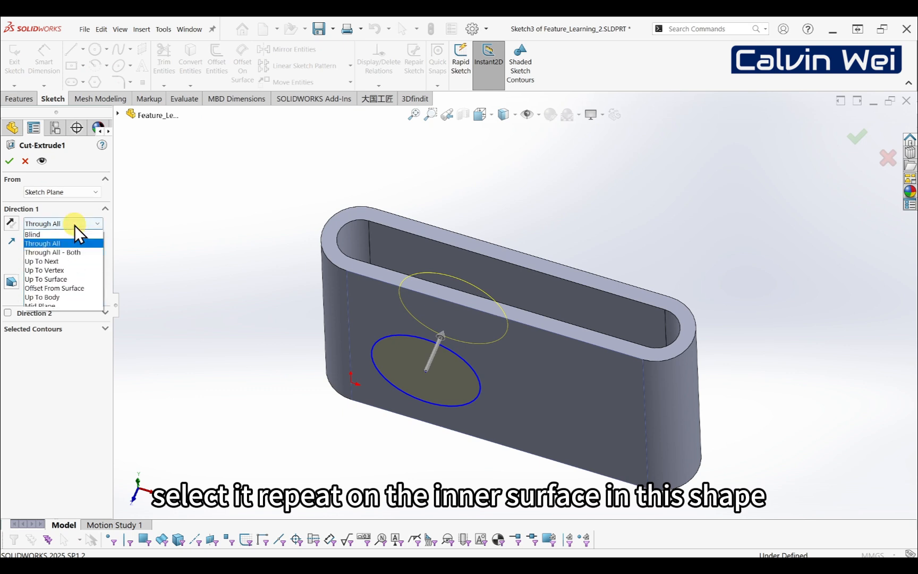
click(63, 279)
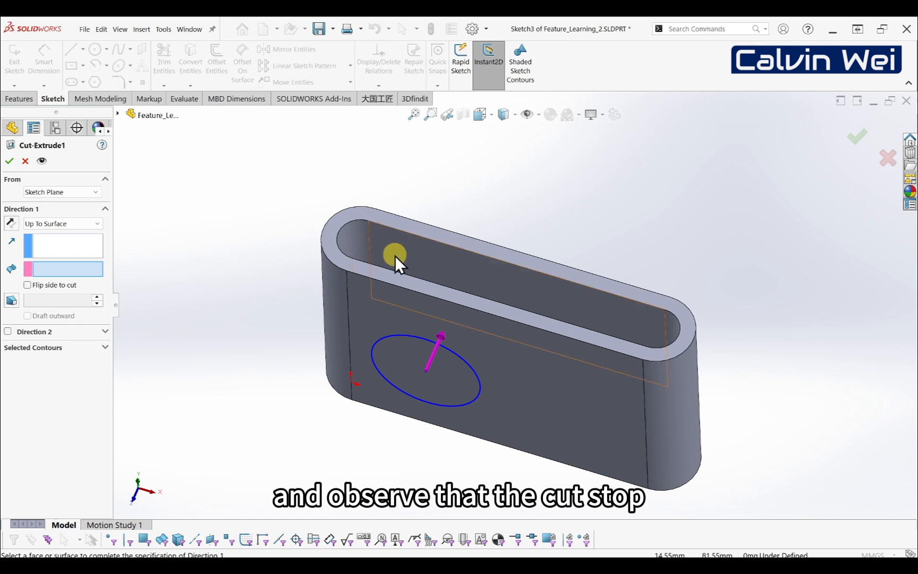
click(426, 258)
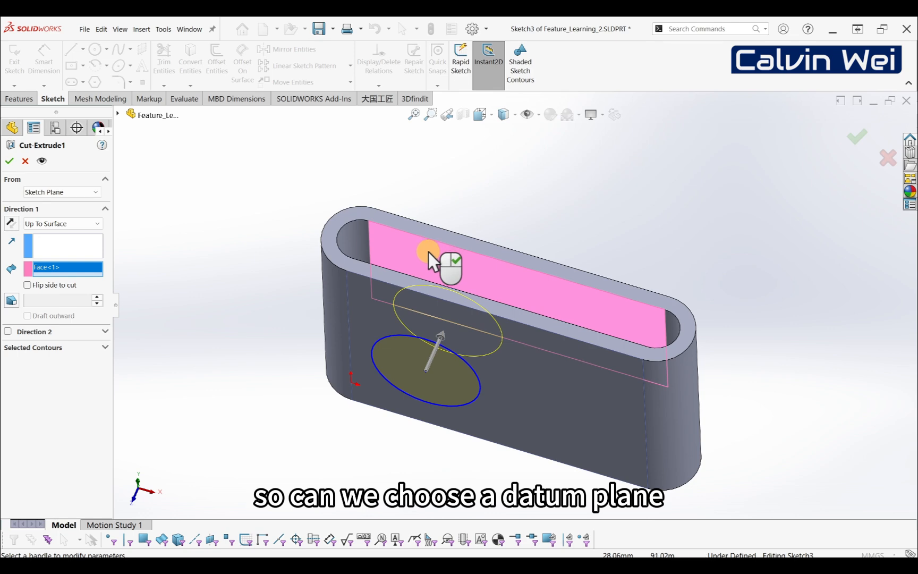
middle_drag(428, 252, 426, 286)
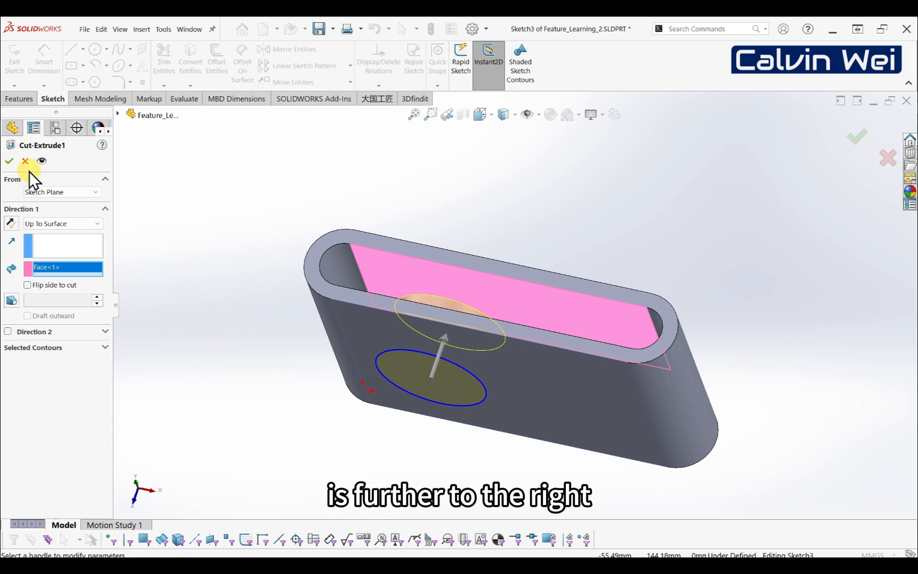
Step: Replace the cut's end surface with the Front Plane and finish editing the feature
click(119, 113)
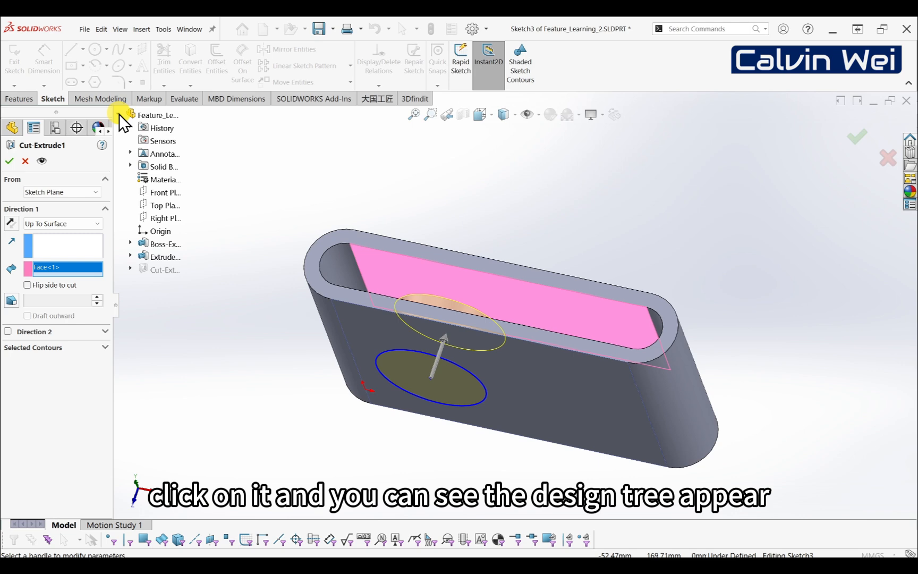
click(165, 193)
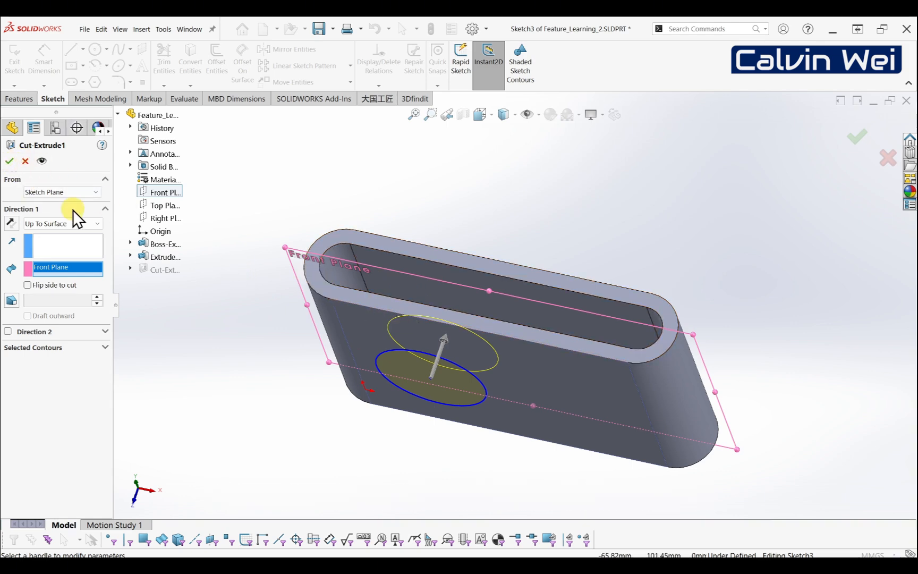
middle_drag(371, 311, 395, 292)
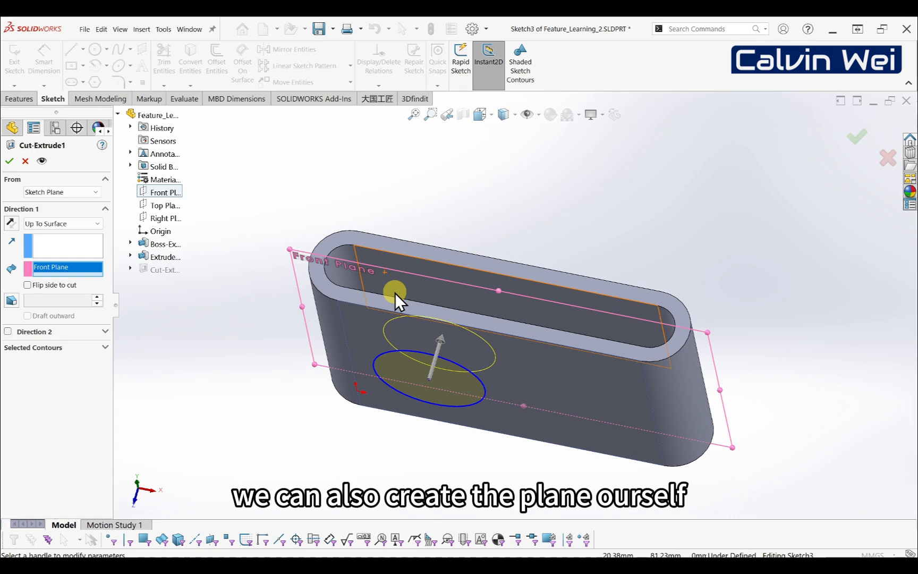
click(10, 161)
click(275, 202)
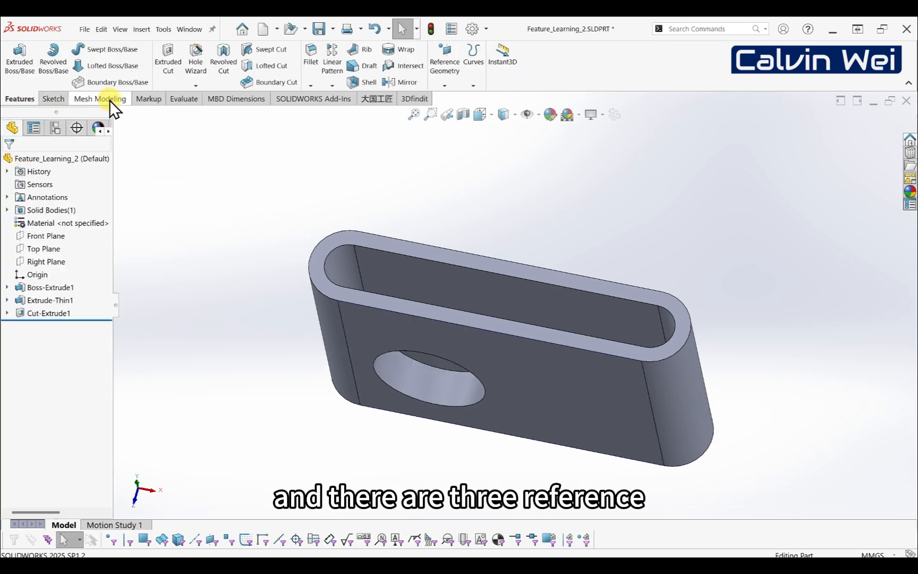
Step: Start a new reference plane with the Front Plane as its first reference
click(447, 64)
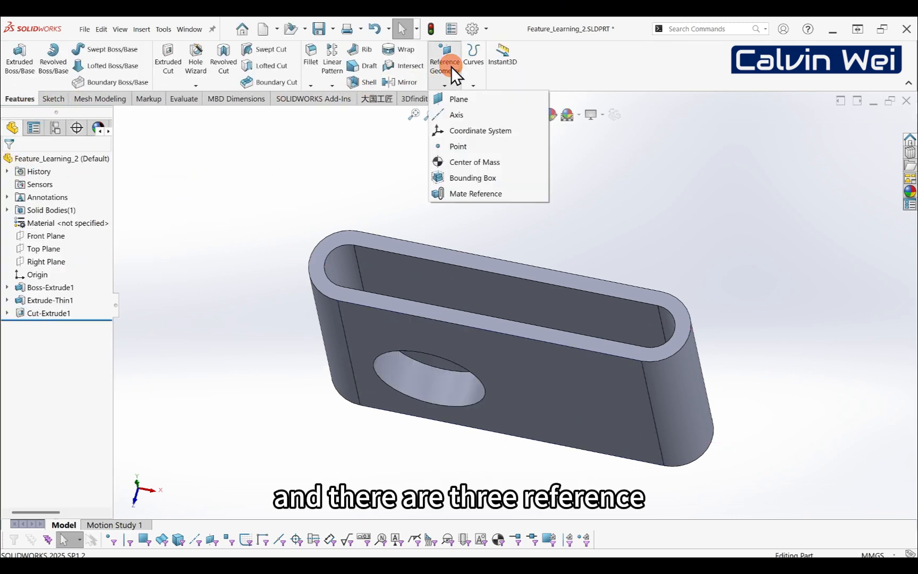
click(454, 99)
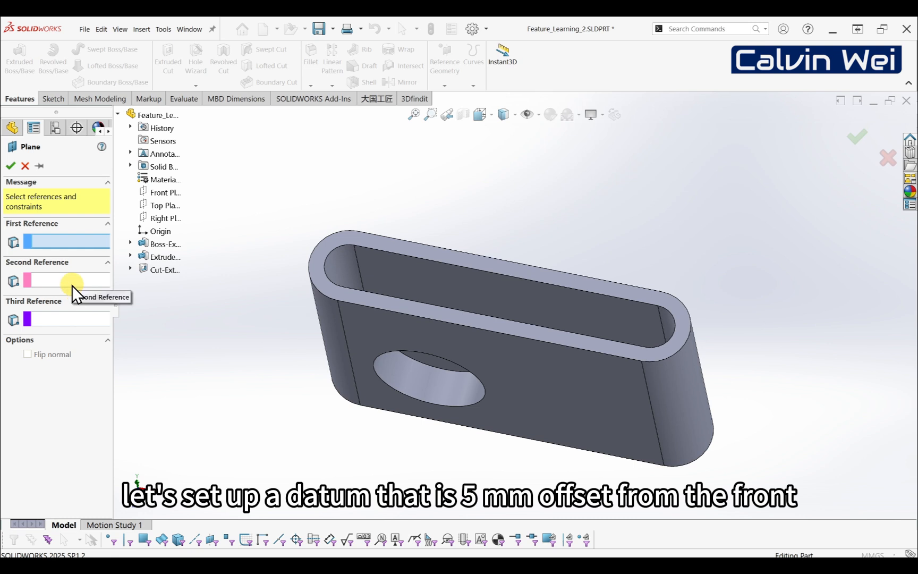
click(58, 242)
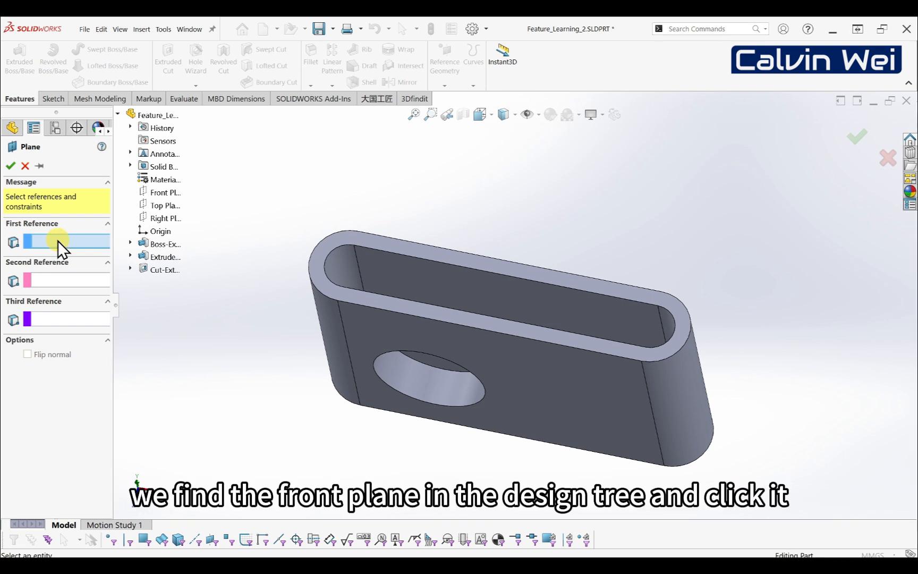
click(160, 192)
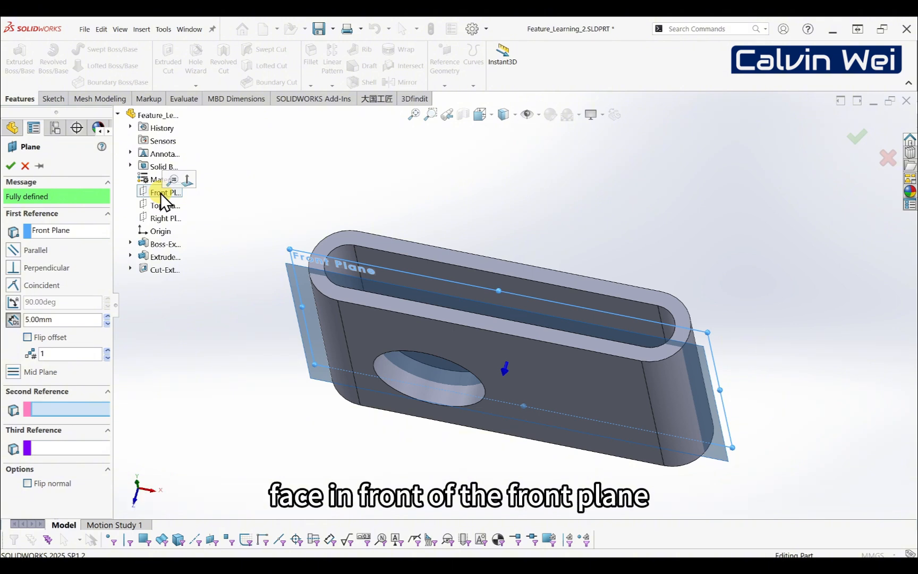
Step: Try a 10 mm offset distance for the new plane and inspect its preview
double_click(70, 319)
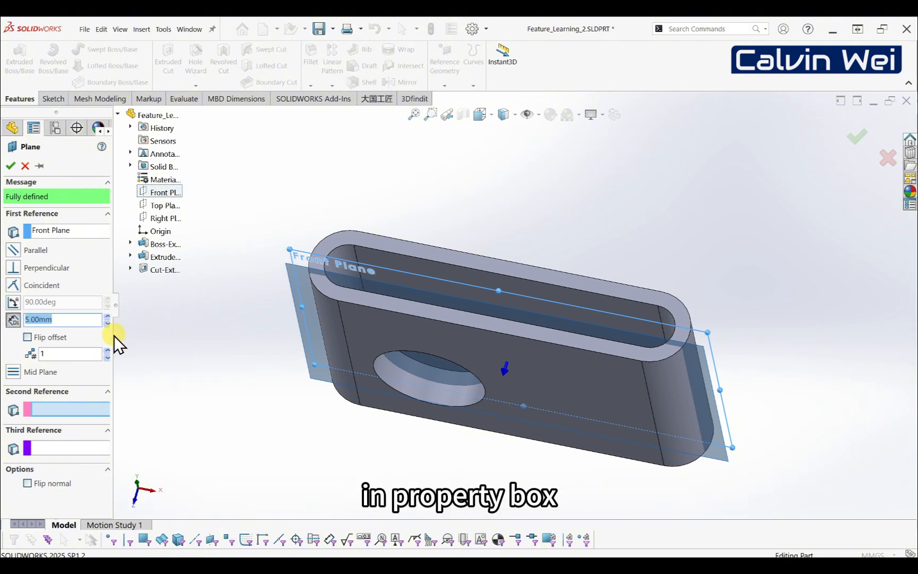
text(10)
key(Return)
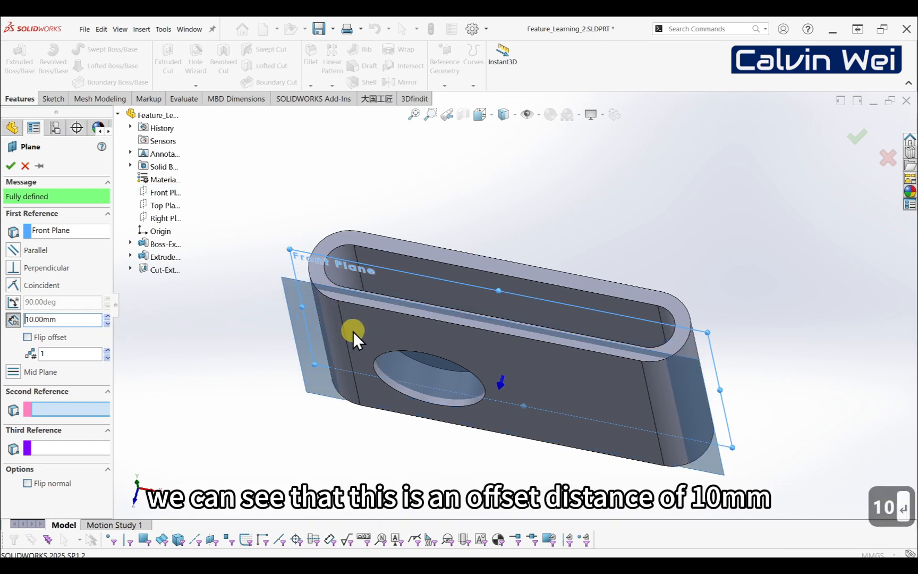
mouse_move(353, 332)
middle_down()
mouse_move(344, 389)
mouse_move(349, 343)
middle_up()
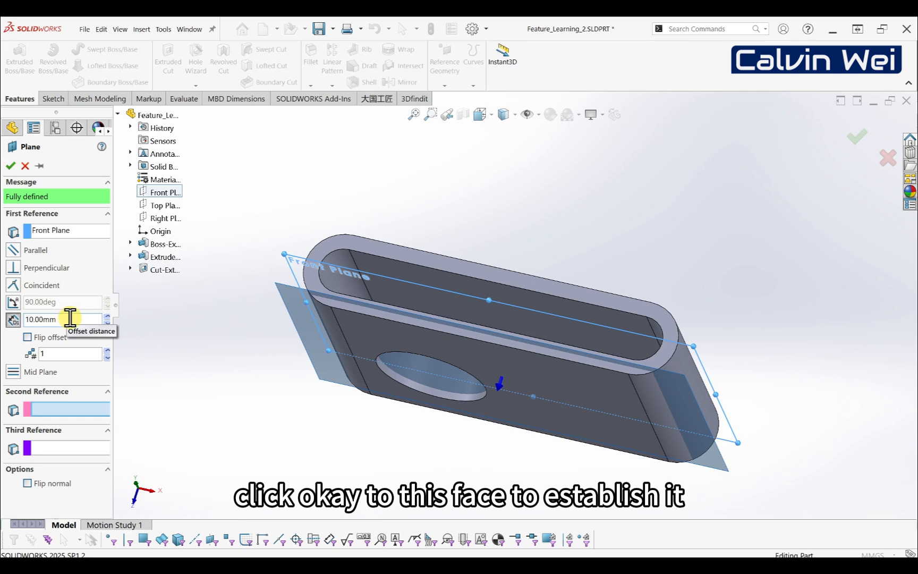
Step: Set the plane's offset distance from the Front Plane to 5 mm and create it
double_click(66, 319)
text(5)
key(Return)
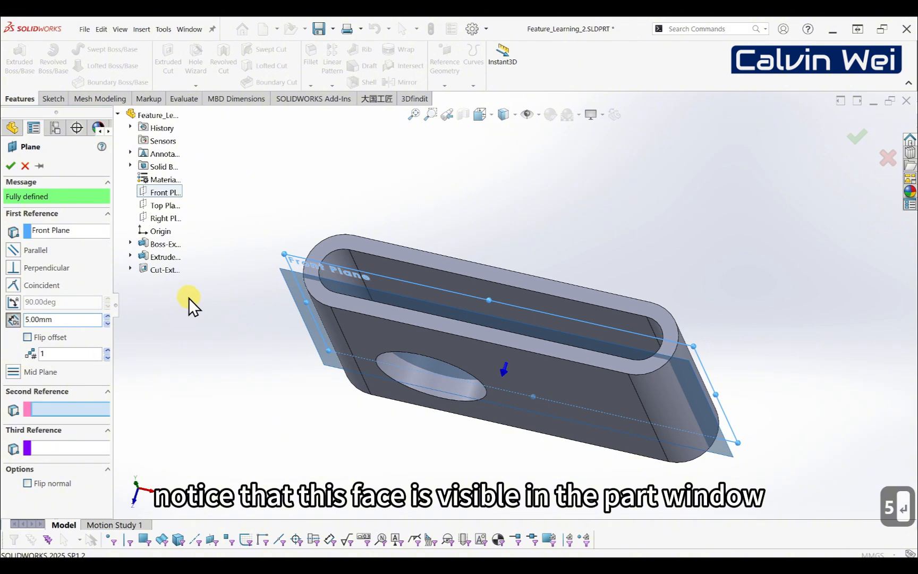
click(9, 165)
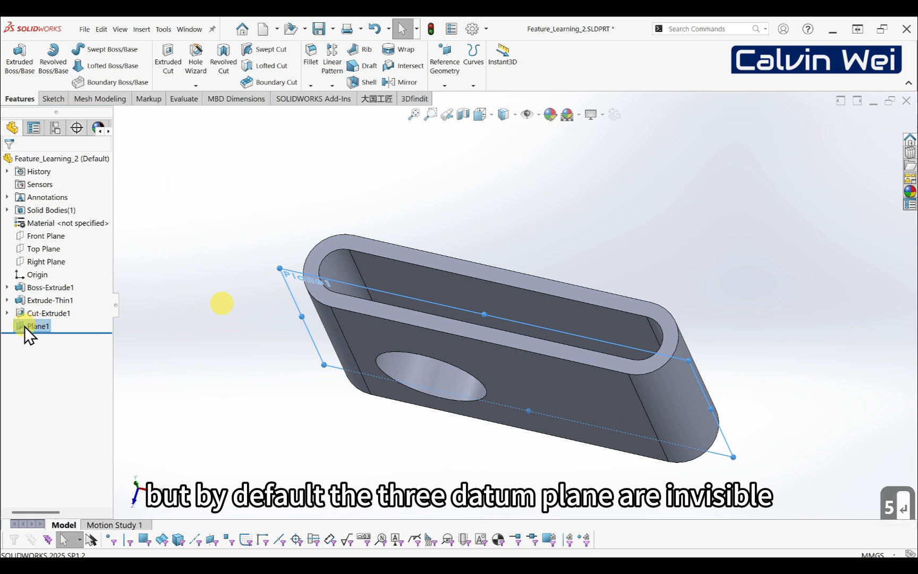
middle_drag(167, 324, 179, 300)
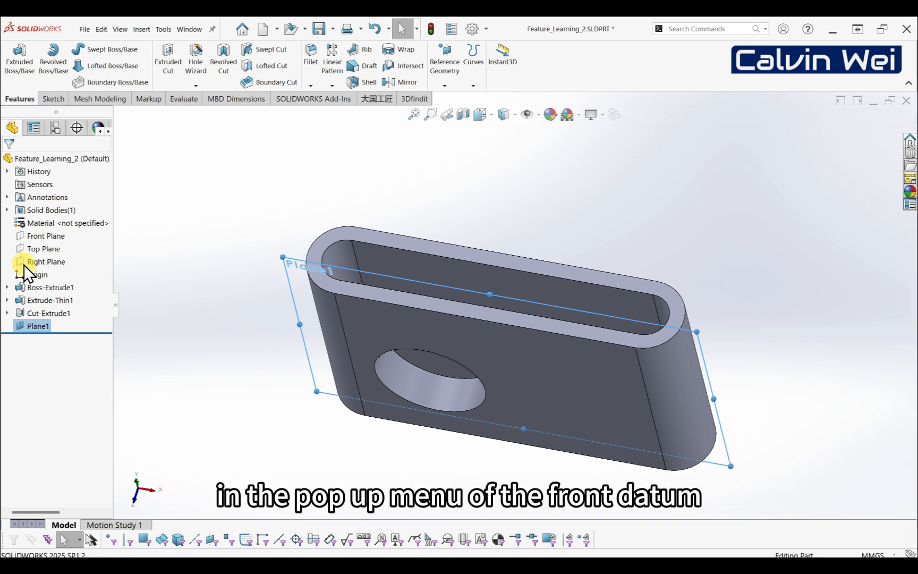
Step: Show the hidden Front Plane in the model and clear the selection
click(43, 235)
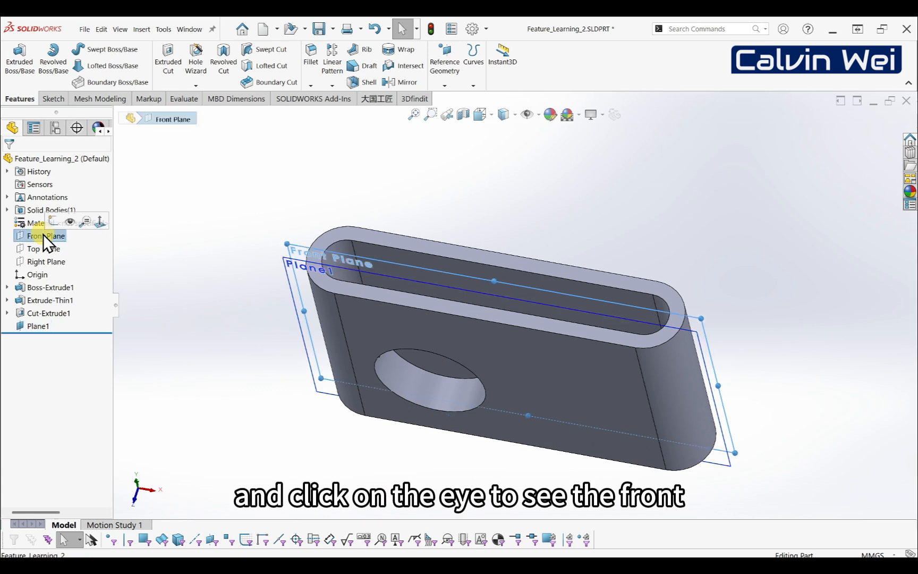
click(69, 221)
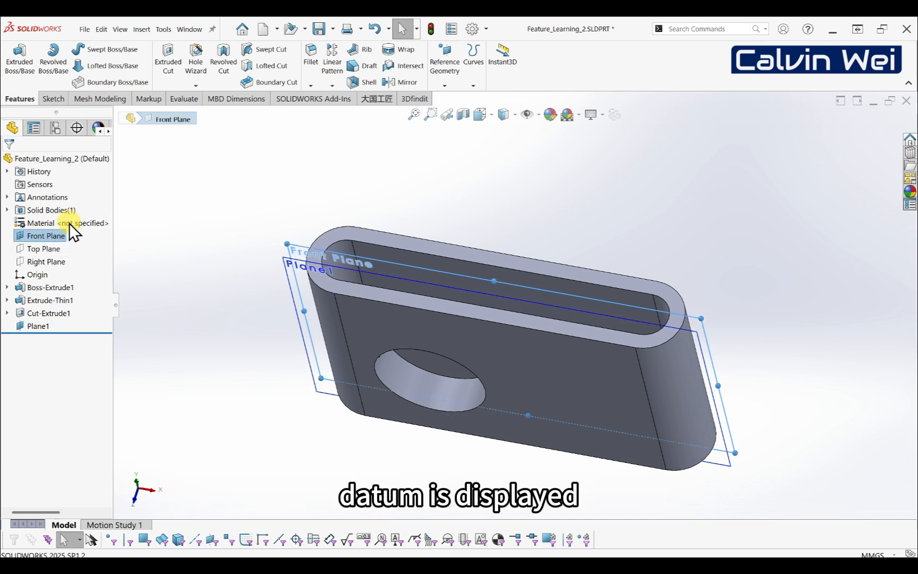
click(219, 258)
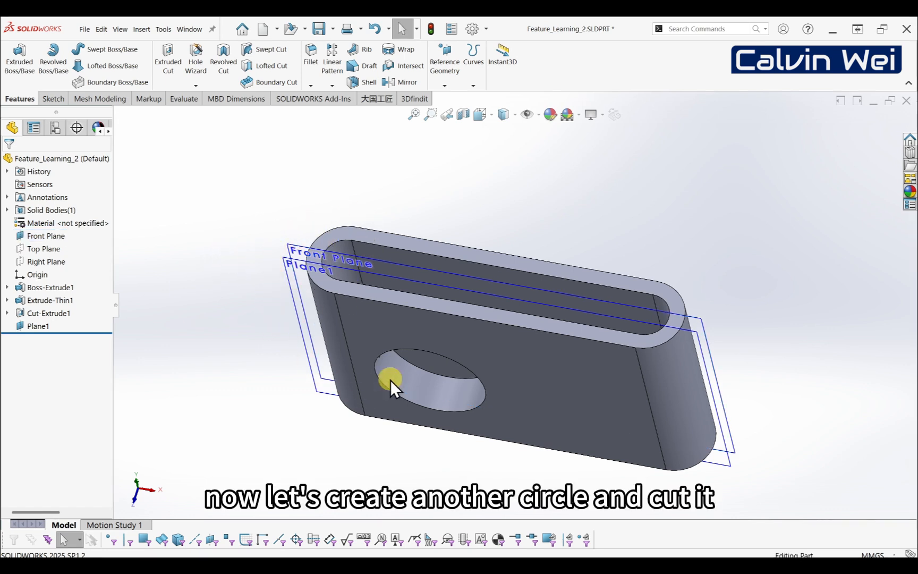
Step: Sketch a circle of about 17.7 mm radius on the part's flat front face, beside the existing hole on the side away from the origin
mouse_move(465, 195)
middle_down()
mouse_move(462, 148)
mouse_move(464, 182)
middle_up()
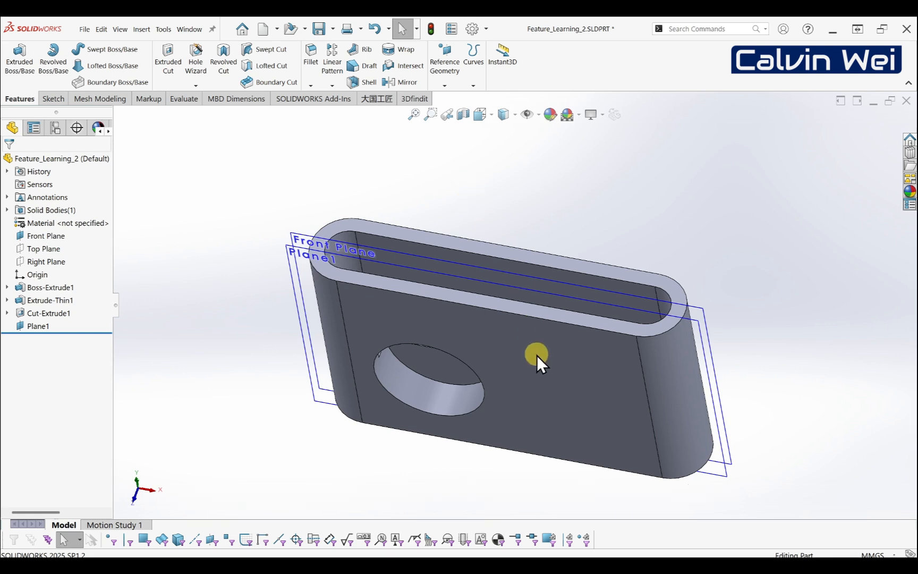
click(46, 98)
click(14, 60)
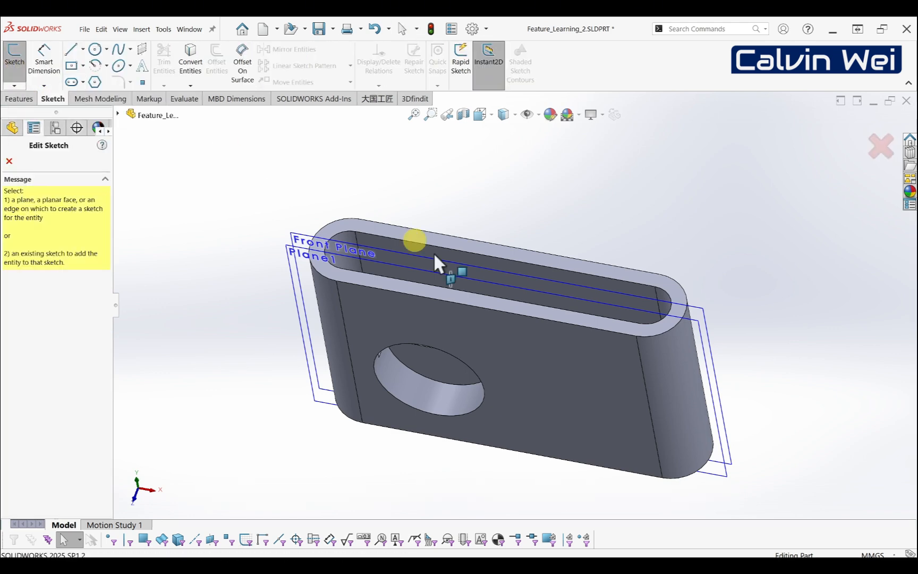
click(555, 366)
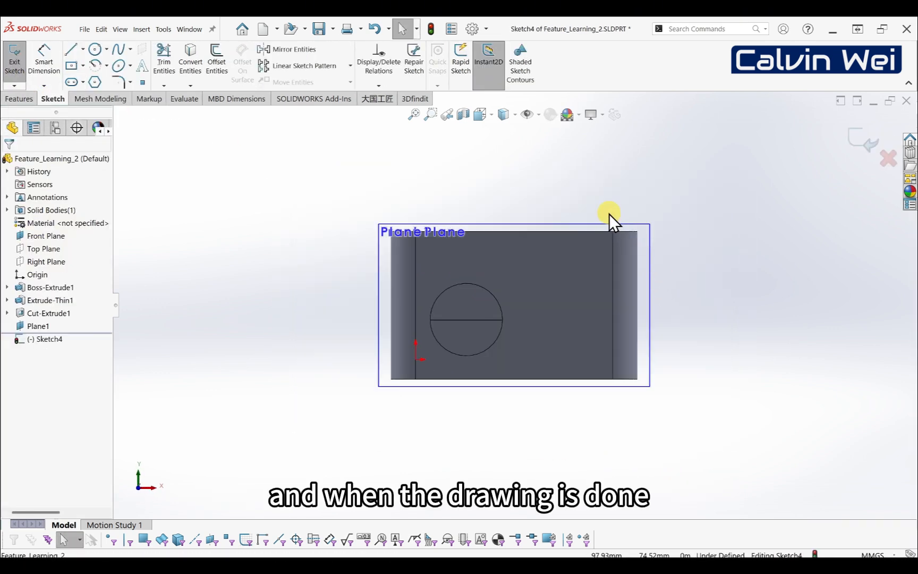
right_drag(640, 184, 691, 184)
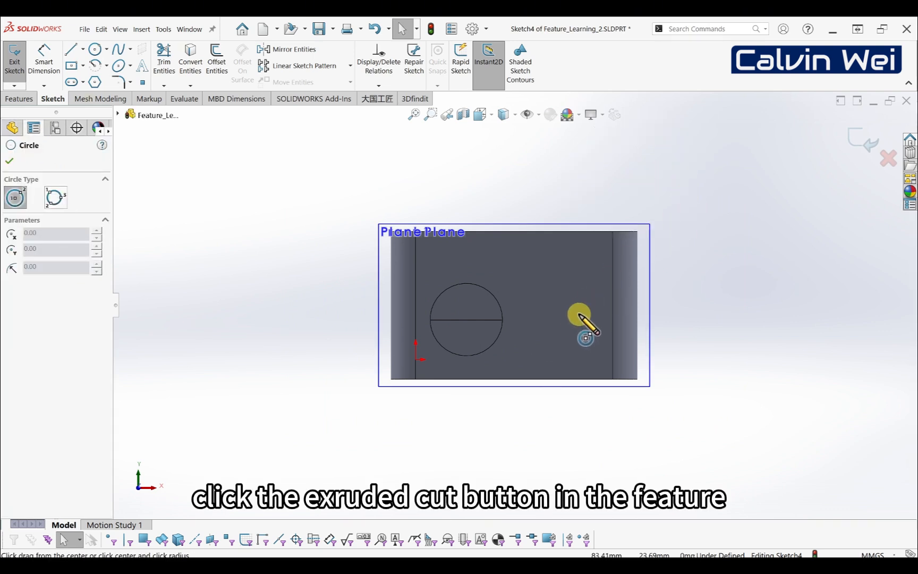
click(560, 317)
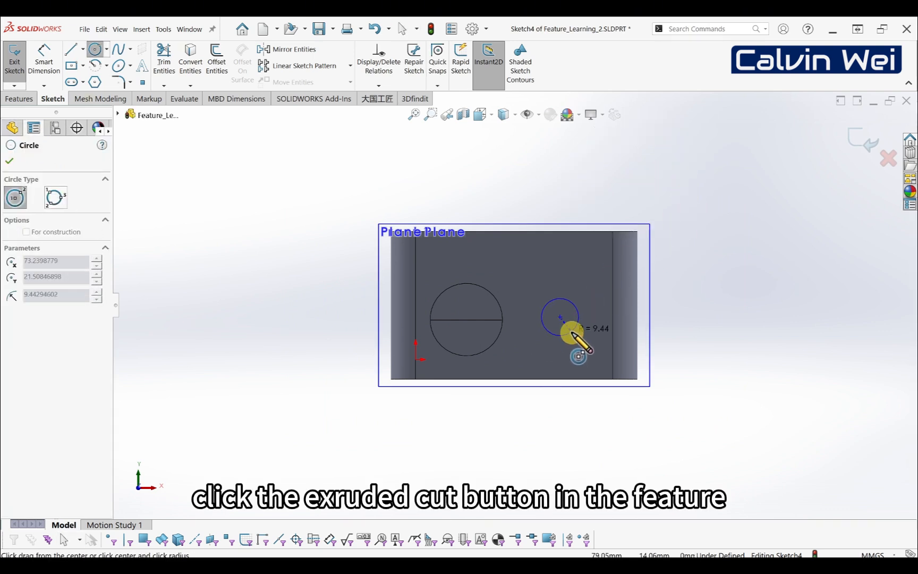
click(578, 347)
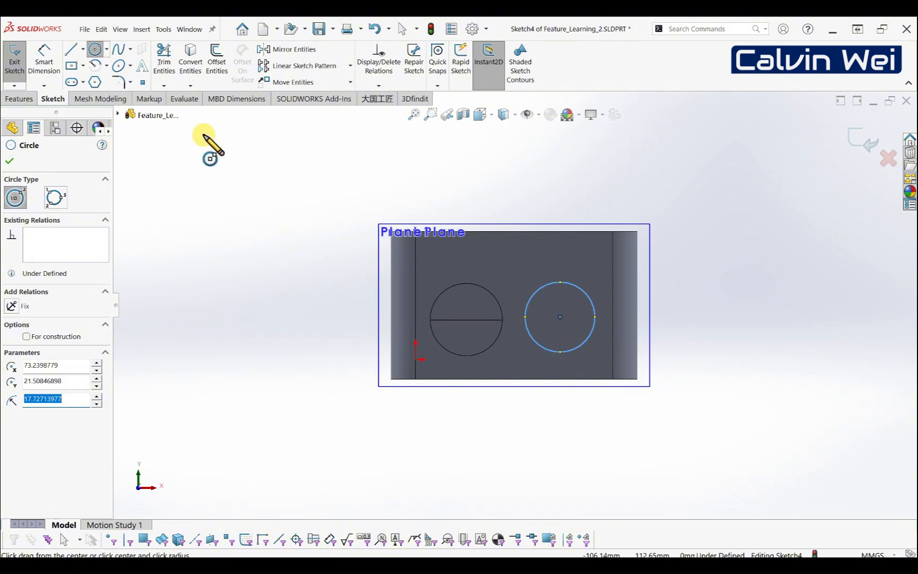
Step: Cut the new circle Up To Surface, ending at the 5 mm offset plane, and inspect the second hole
click(23, 103)
click(170, 65)
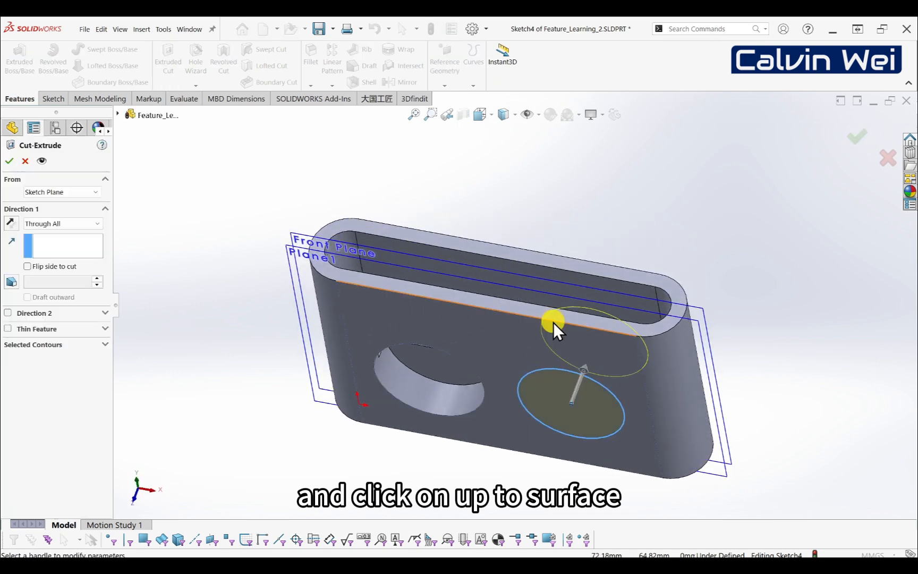
click(58, 224)
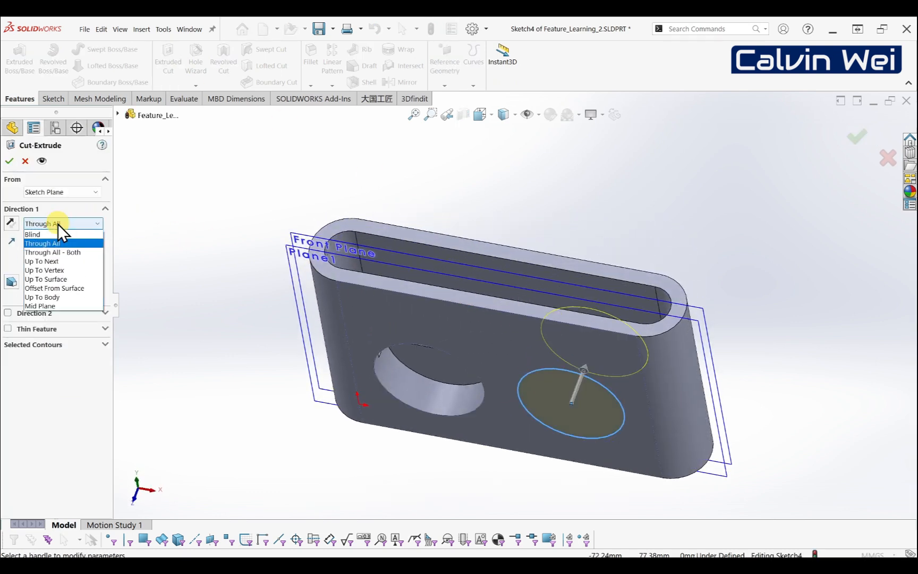
click(64, 279)
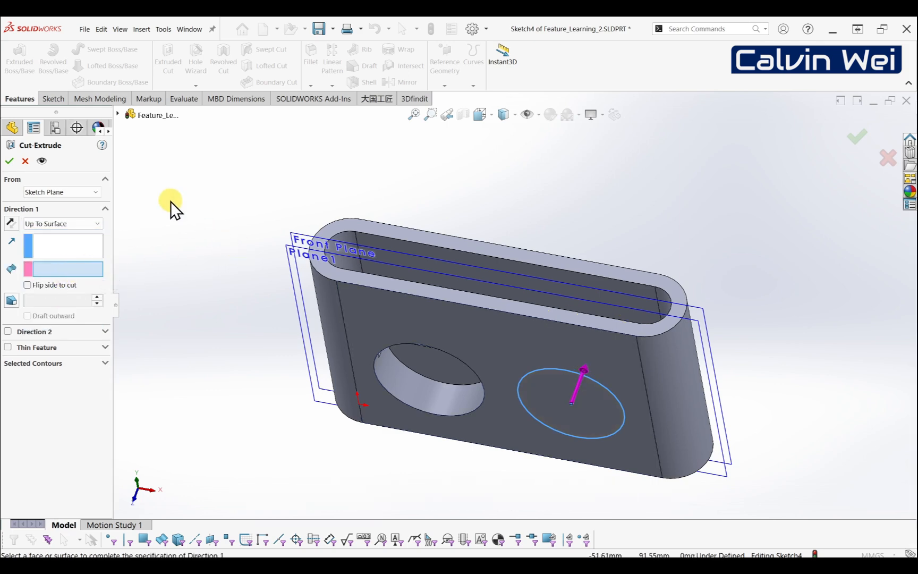
click(287, 247)
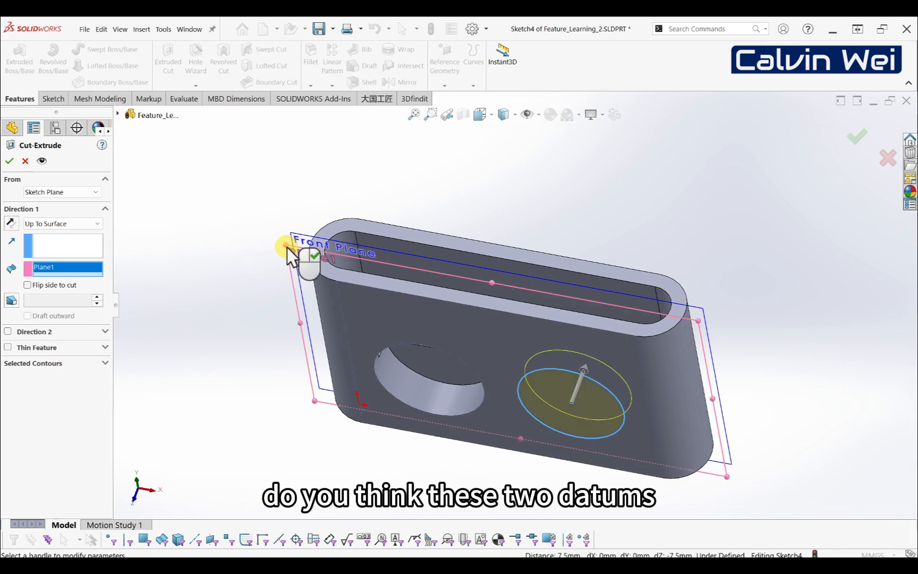
click(9, 161)
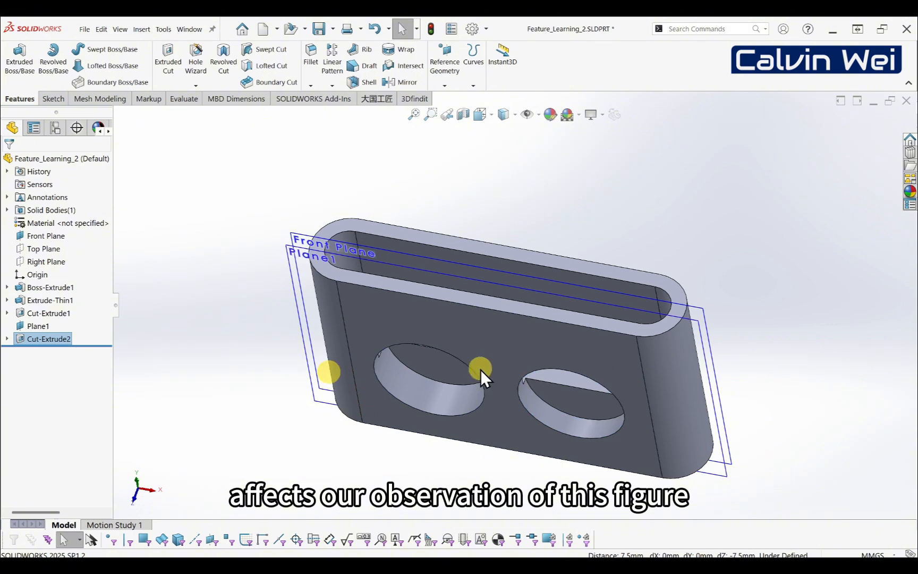
middle_drag(481, 369, 502, 330)
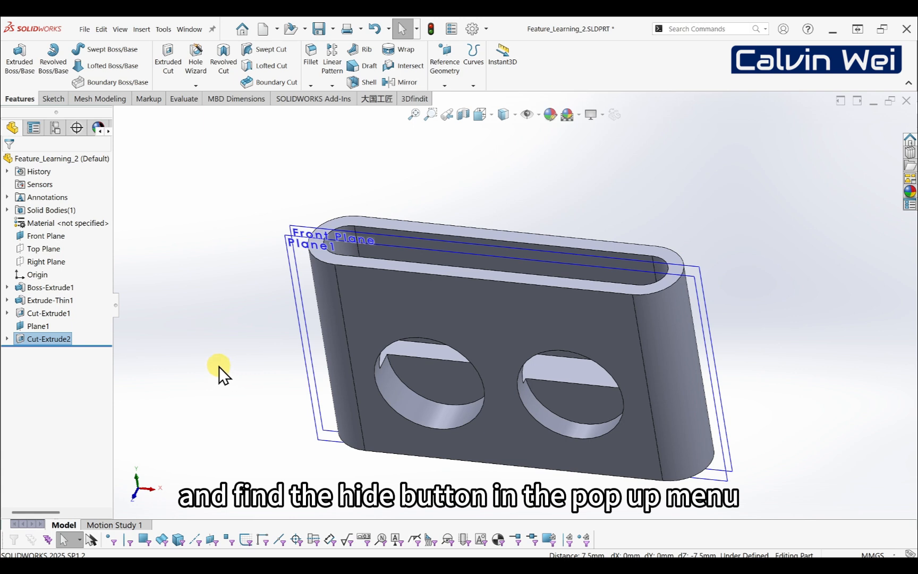
Step: Hide the 5 mm offset plane and show it again
click(36, 325)
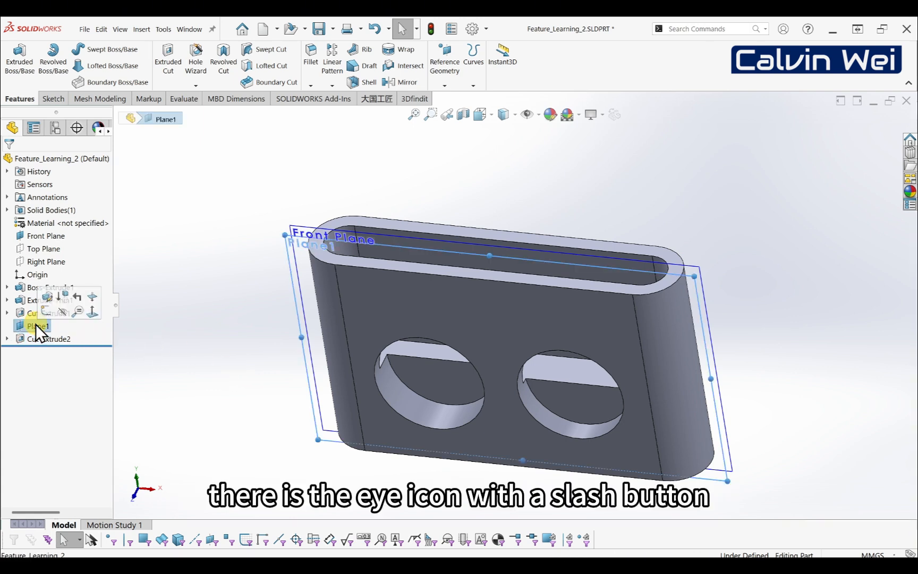
click(64, 311)
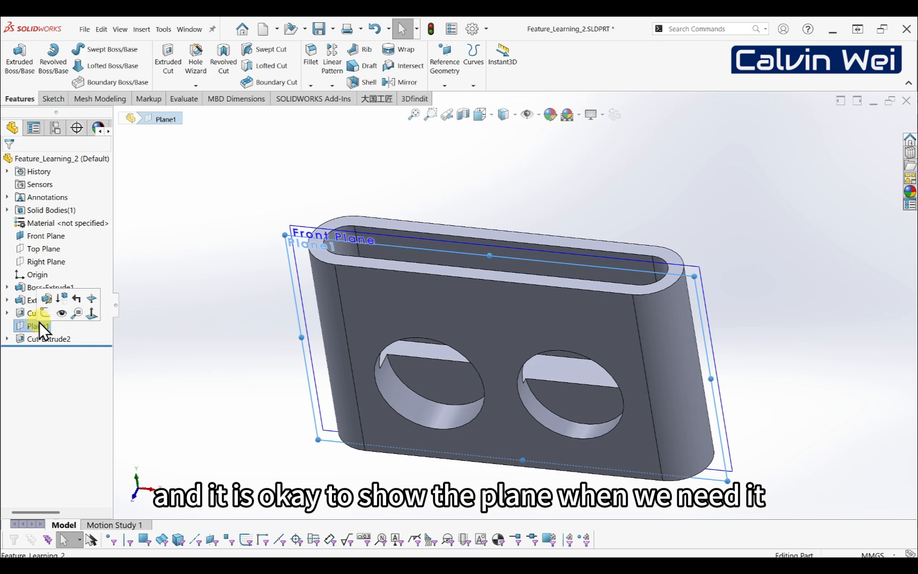
click(196, 332)
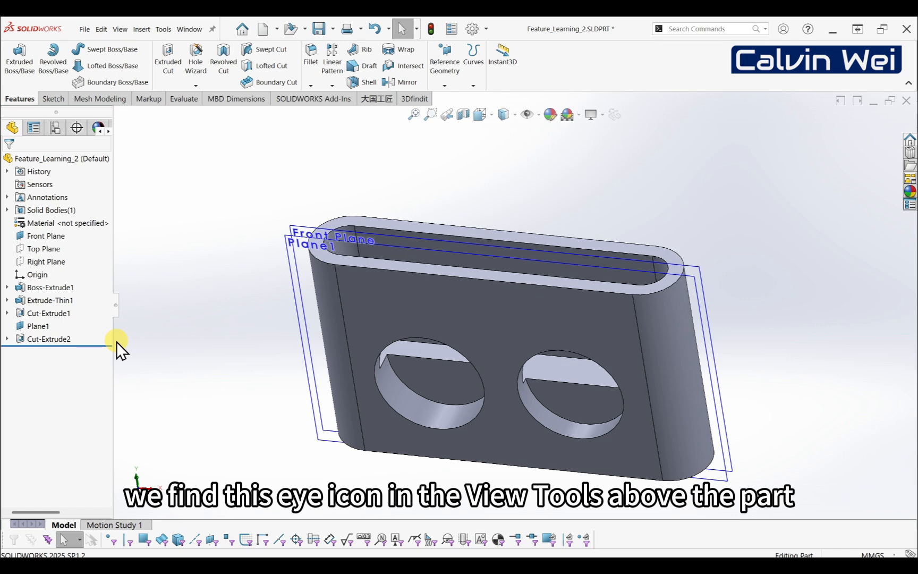
Step: Switch the visibility of all item types off and back on, and look through the individual display types
click(528, 115)
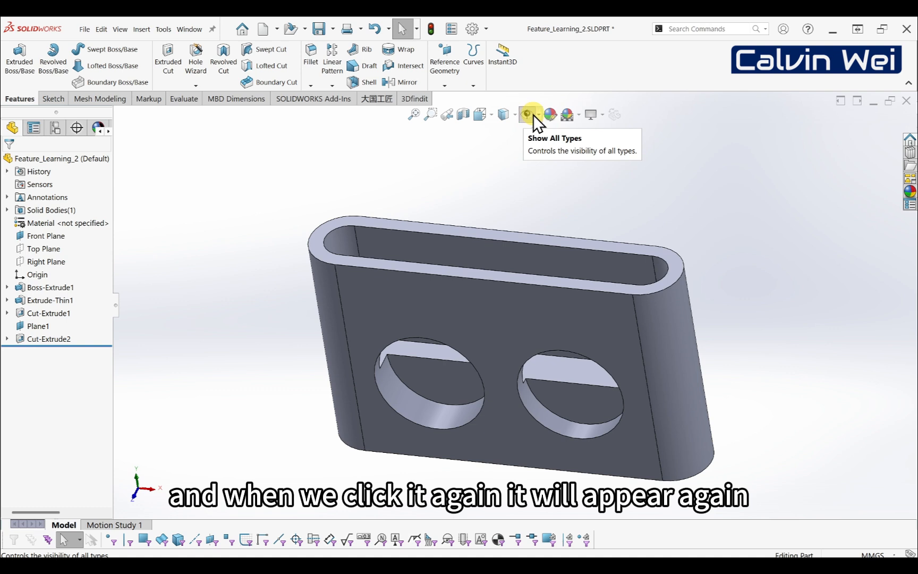
click(529, 114)
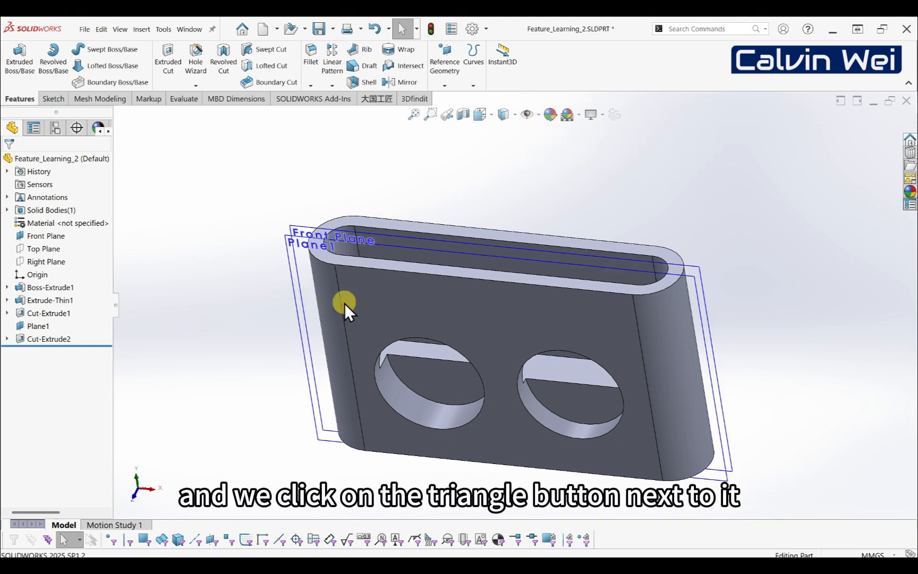
middle_drag(344, 302, 392, 282)
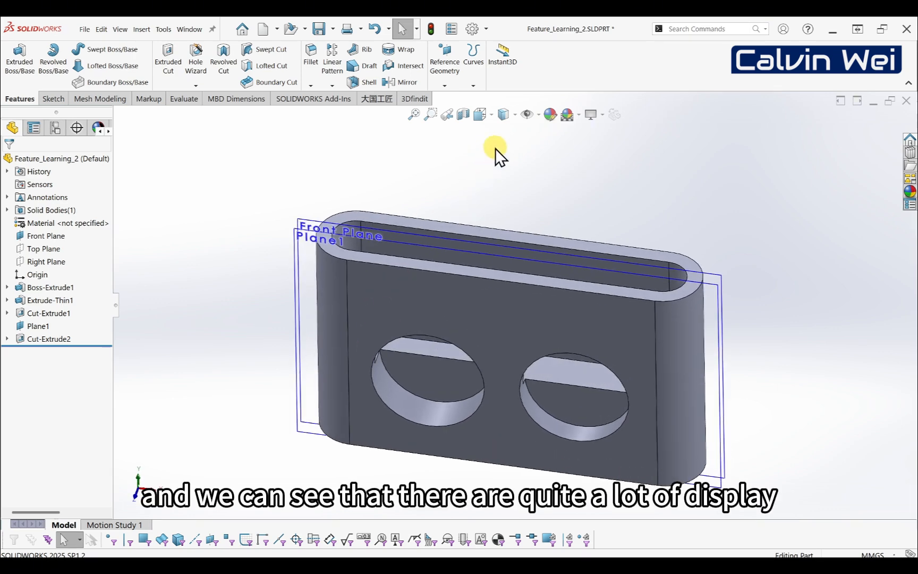
click(538, 114)
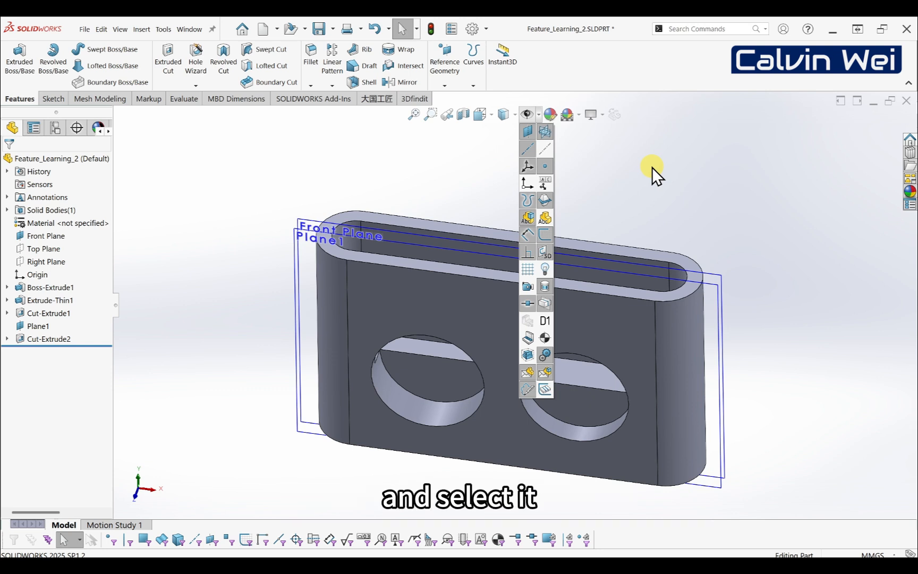
click(626, 175)
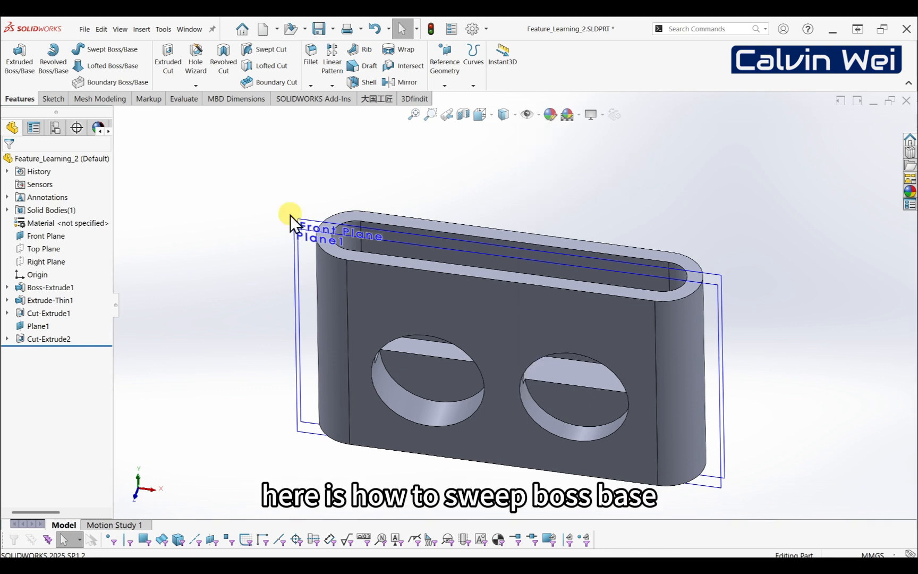
Step: Hide the 5 mm offset plane, keeping the Front Plane shown
click(38, 326)
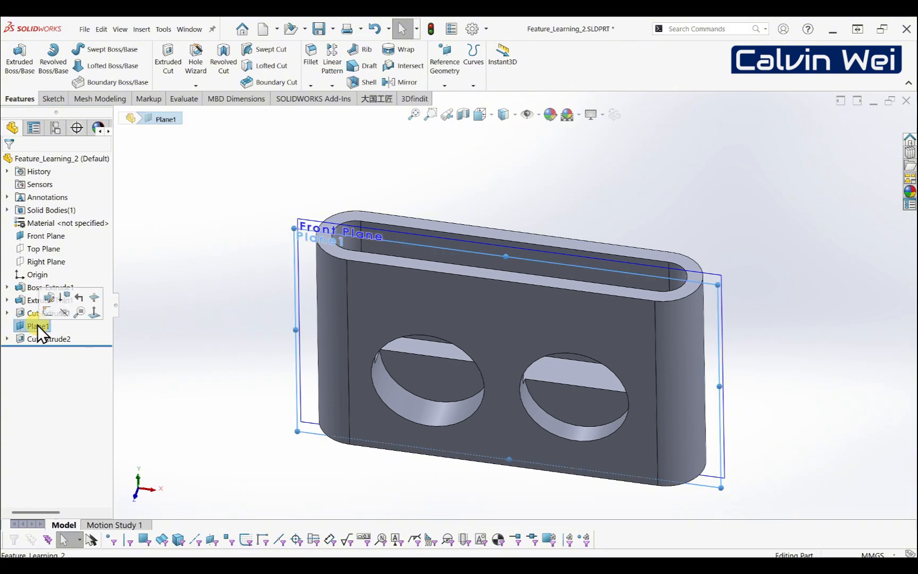
click(64, 312)
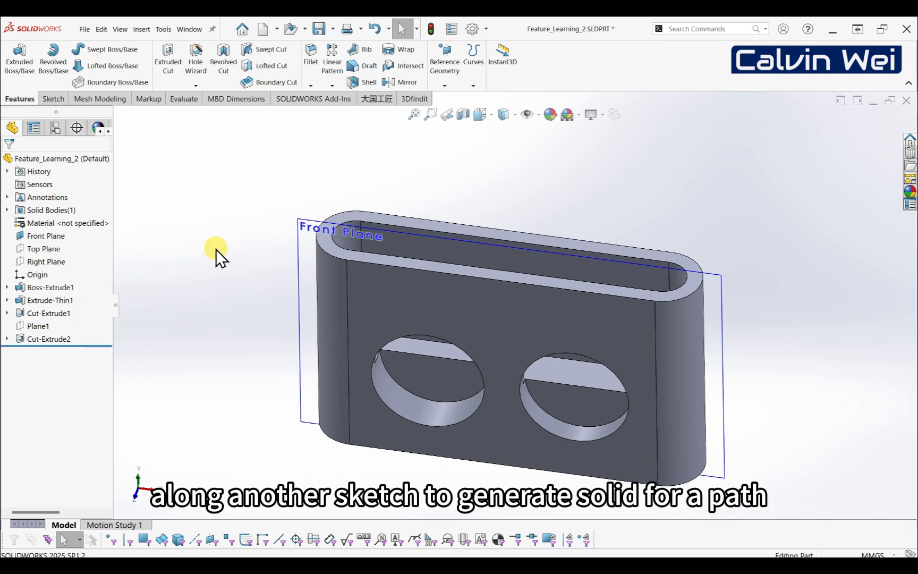
middle_drag(216, 250, 285, 260)
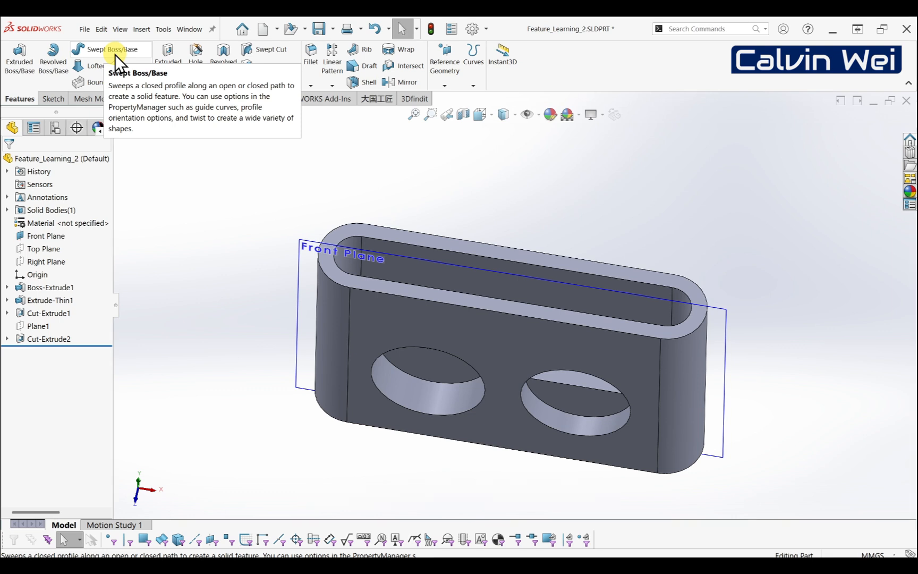
Step: Sketch a circle of about 14.6 mm radius on the Top Plane, outside the part beyond its origin end
click(36, 248)
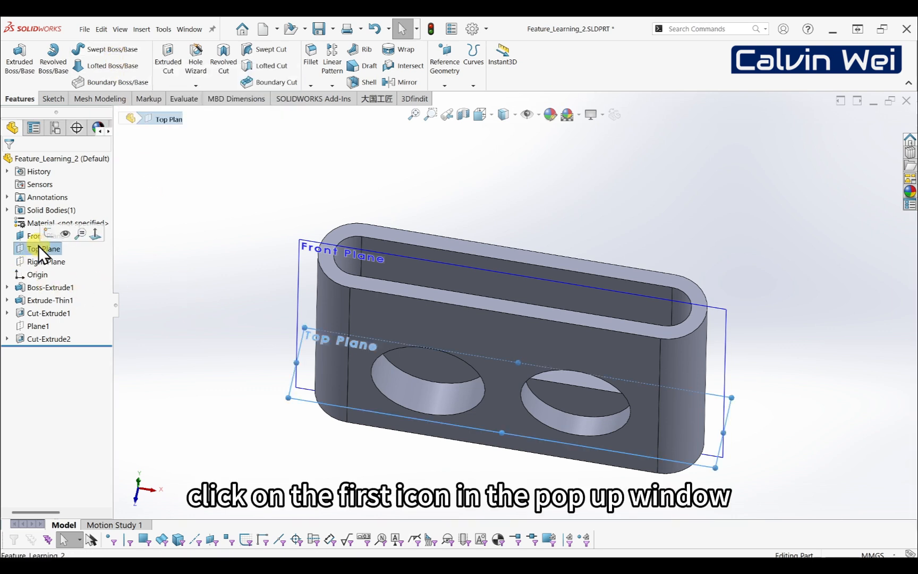
mouse_move(228, 269)
middle_down()
mouse_move(251, 292)
mouse_move(239, 340)
middle_up()
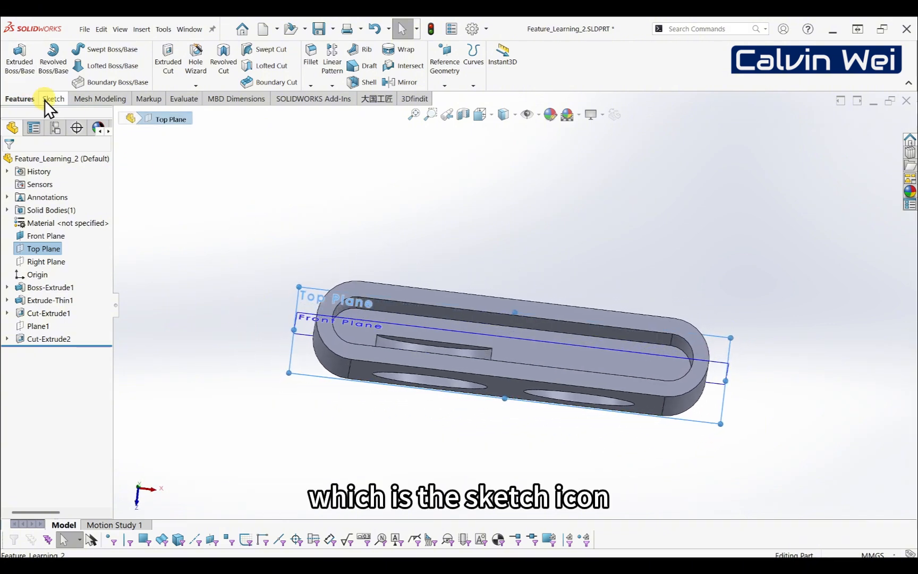
click(84, 246)
click(28, 246)
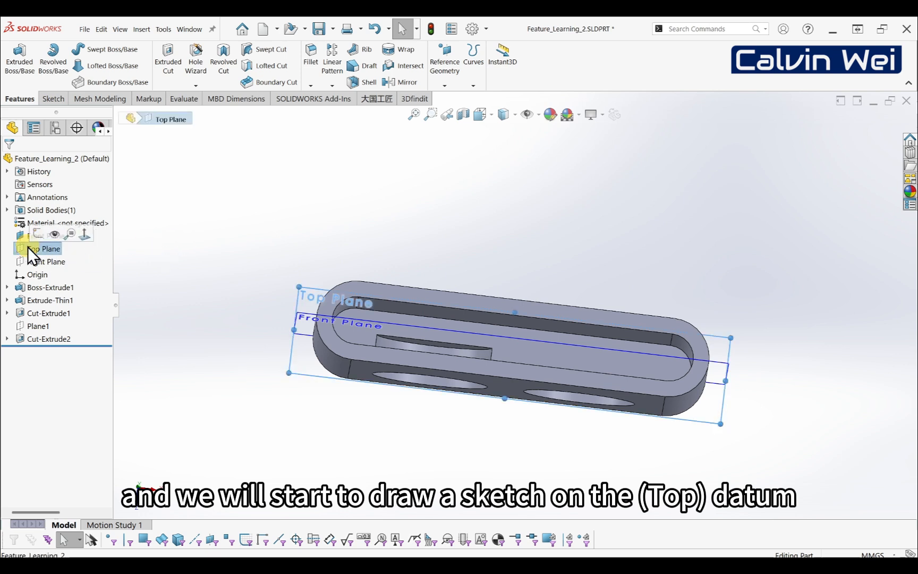
click(38, 232)
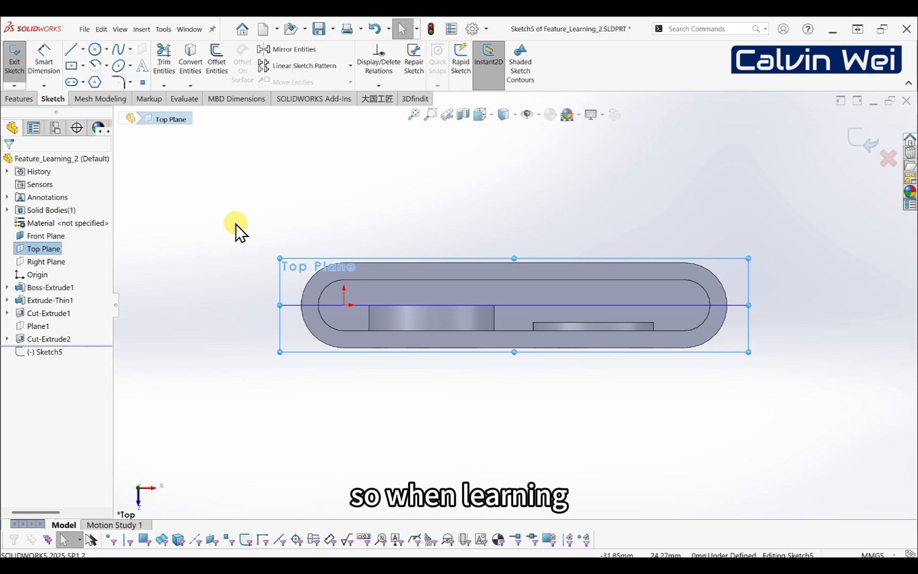
scroll(324, 238, up, 3)
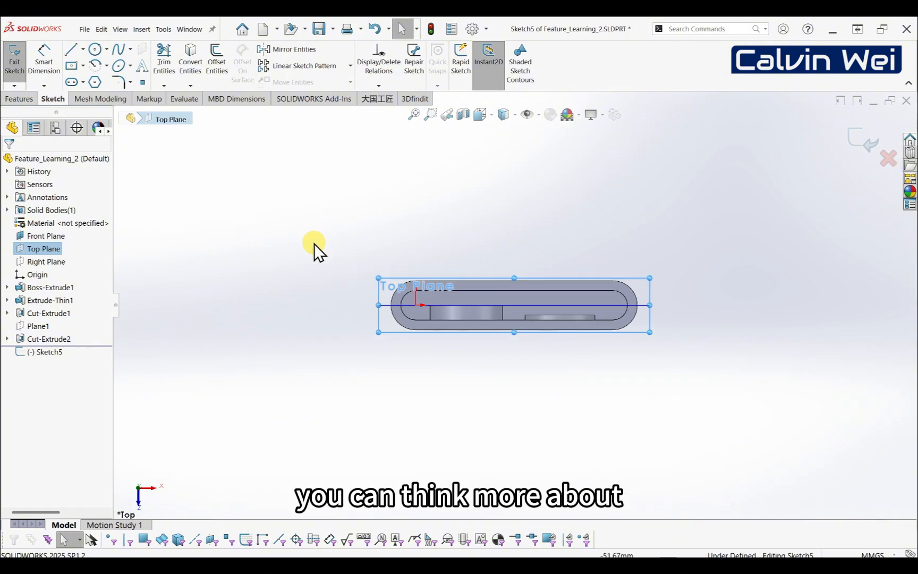
scroll(301, 282, down, 2)
scroll(519, 301, down, 1)
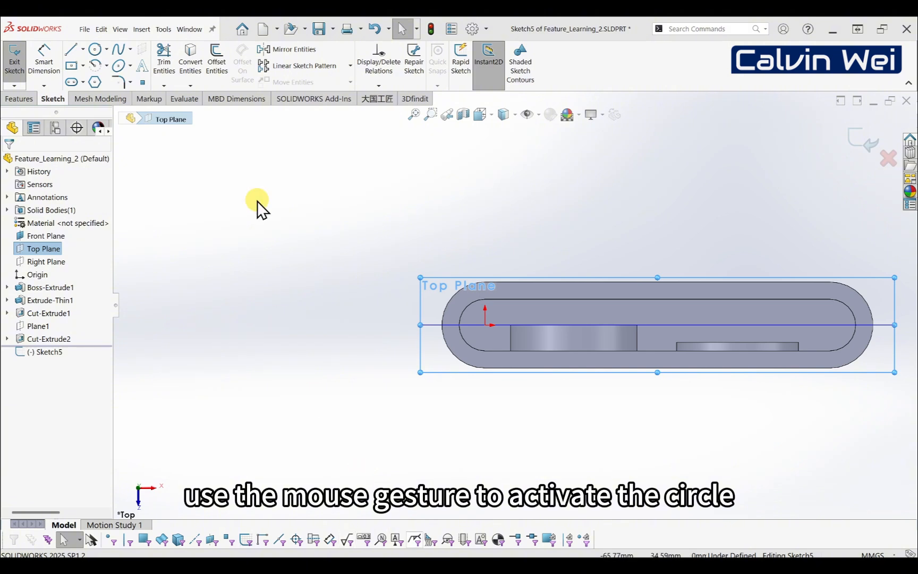
right_drag(263, 197, 308, 205)
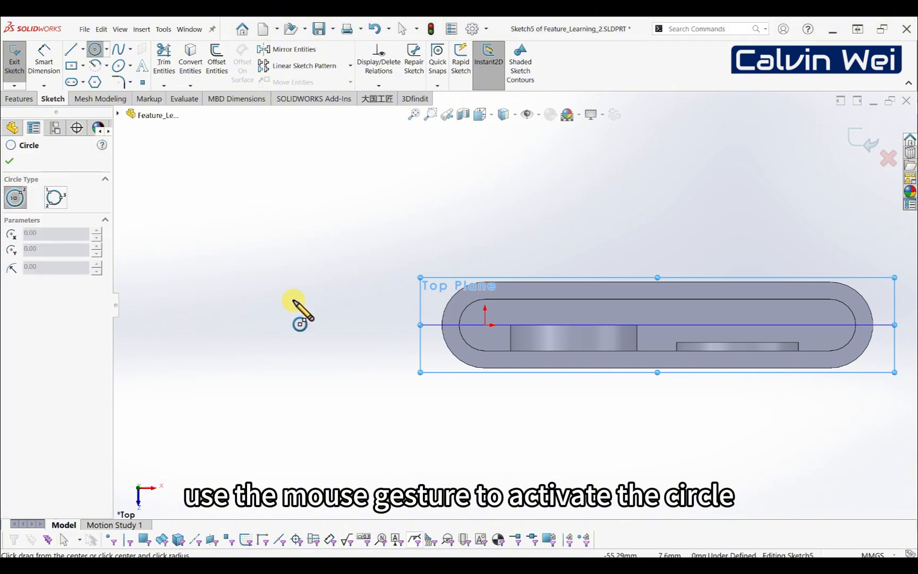
click(245, 304)
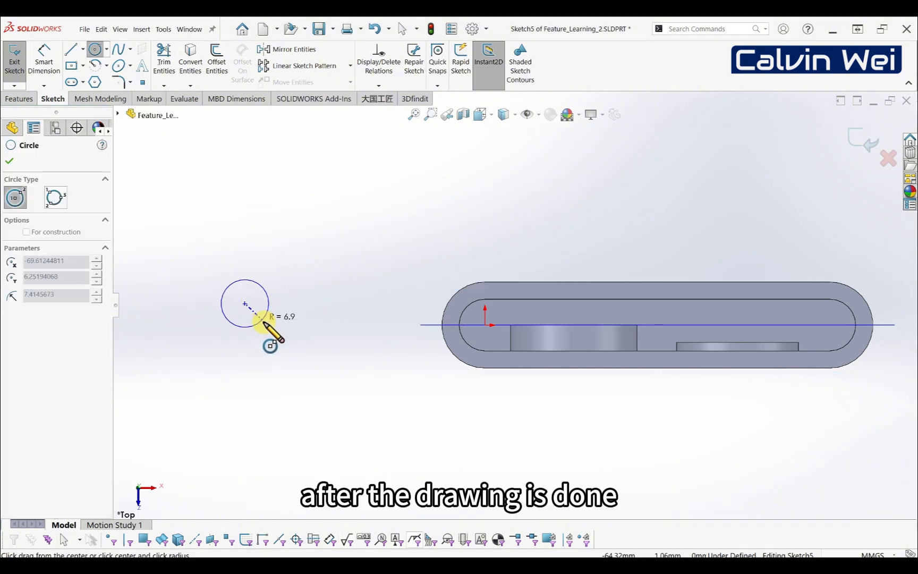
click(280, 338)
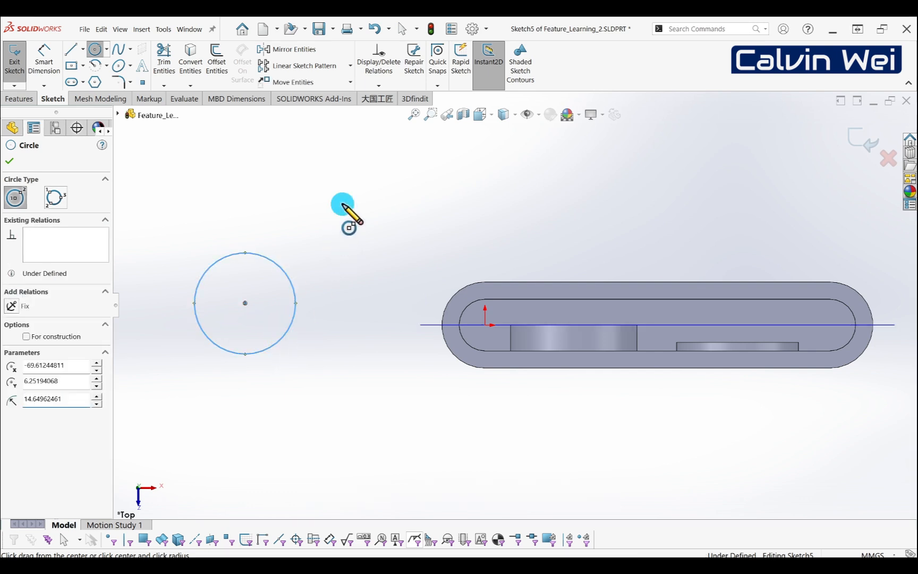
Step: Draw a line about 69.9 mm long from the circle's centre to the origin
right_drag(342, 205, 304, 211)
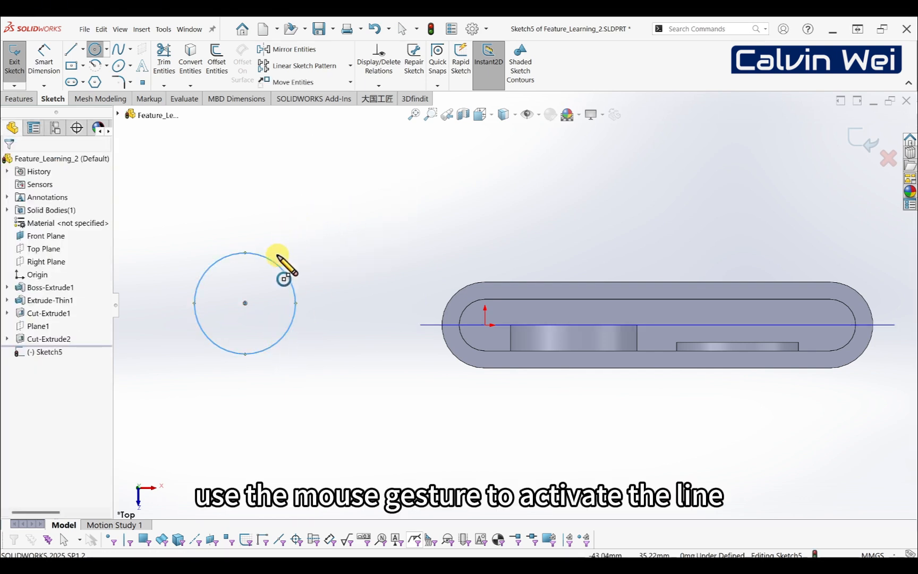
click(245, 303)
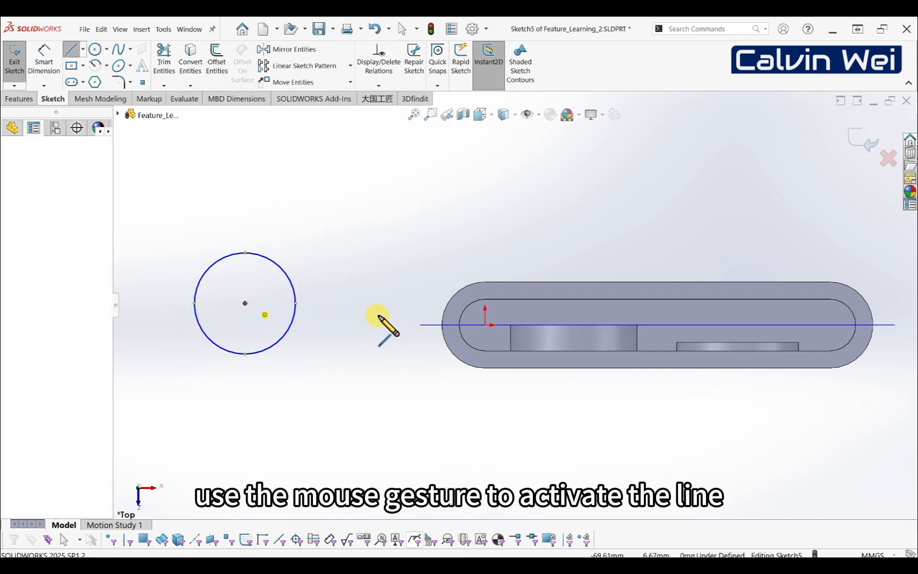
click(486, 324)
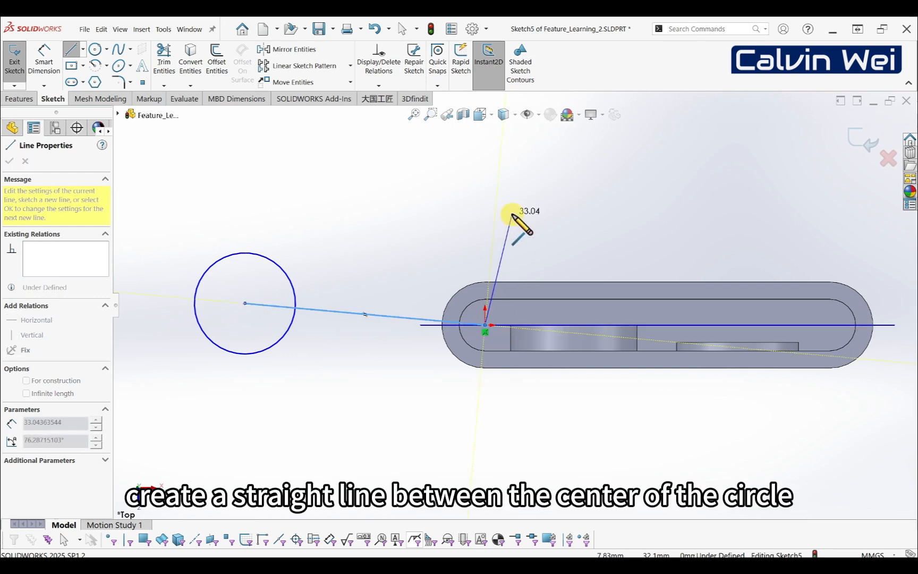
key(Escape)
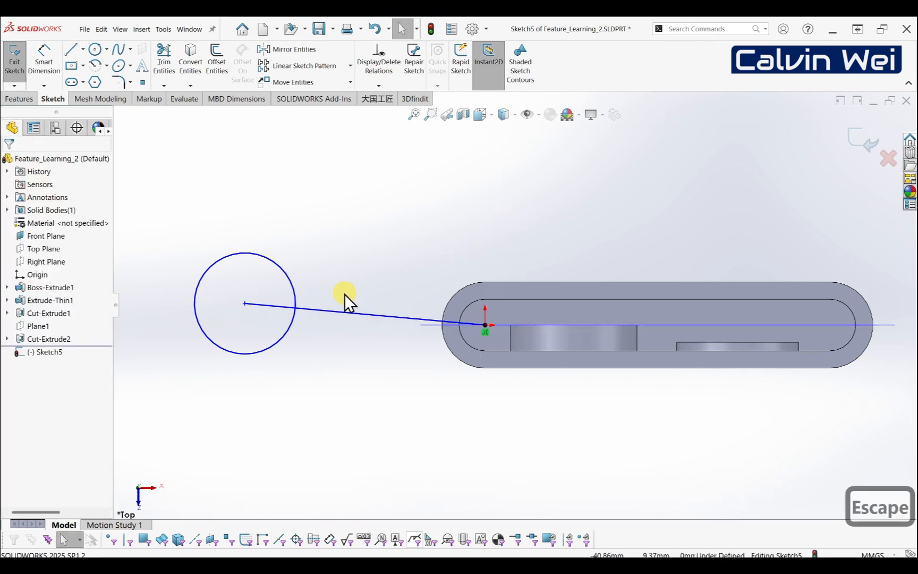
Step: Make the line horizontal and a construction line, and close the sketch
click(336, 311)
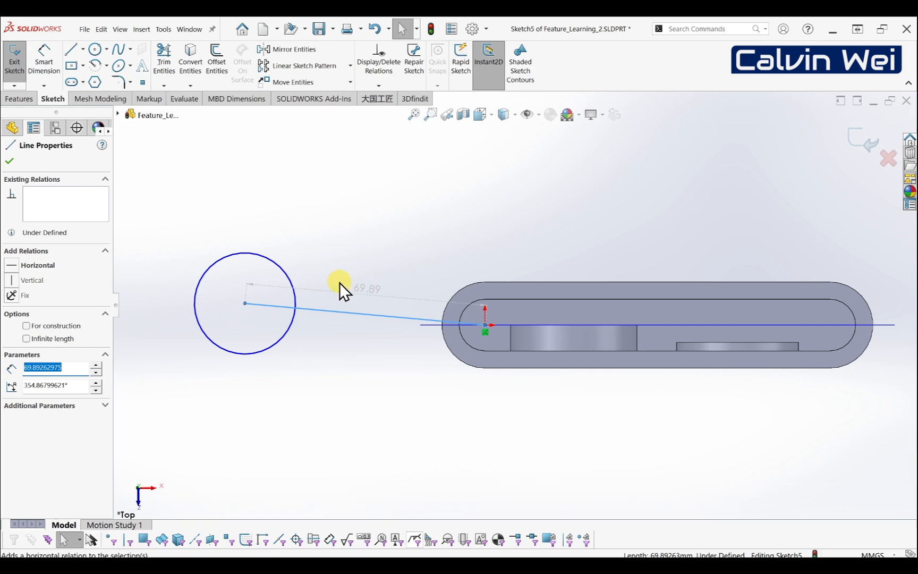
click(12, 266)
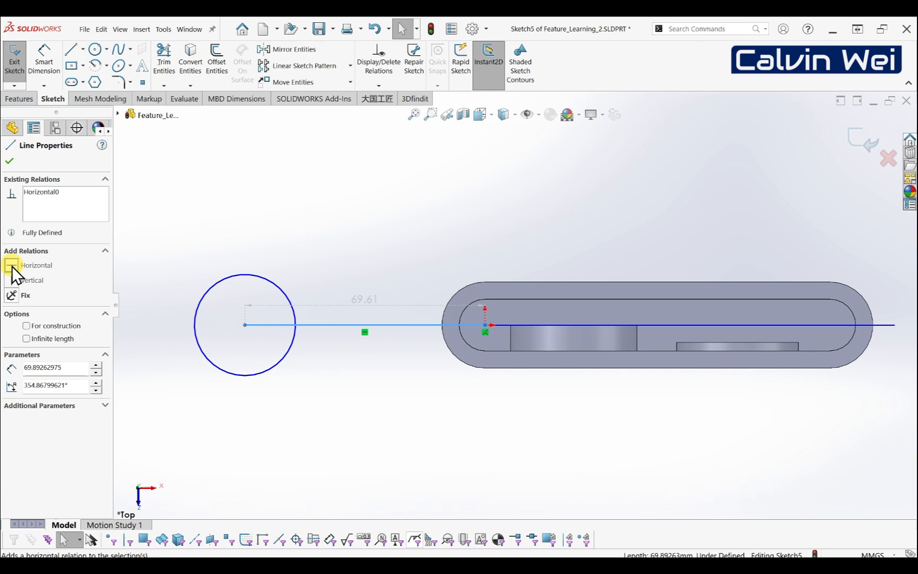
click(26, 325)
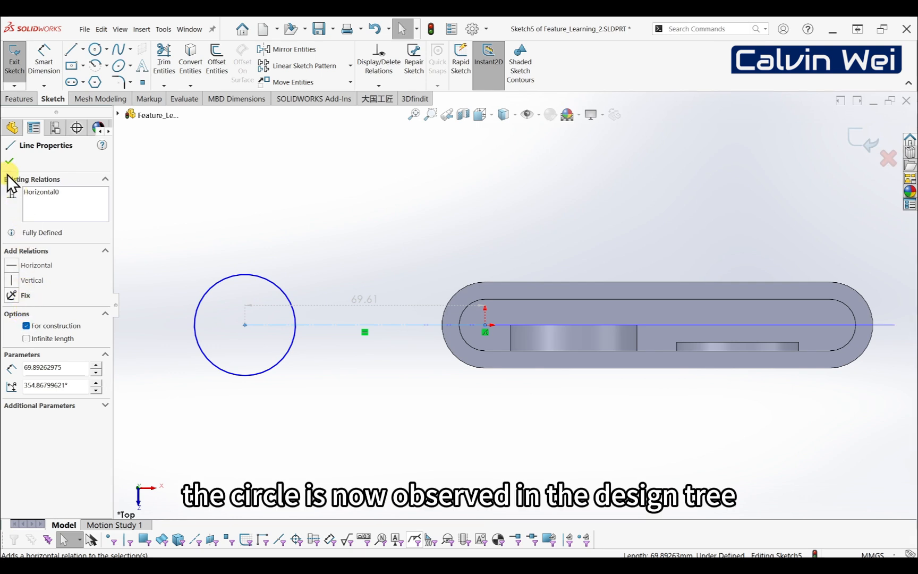
click(858, 137)
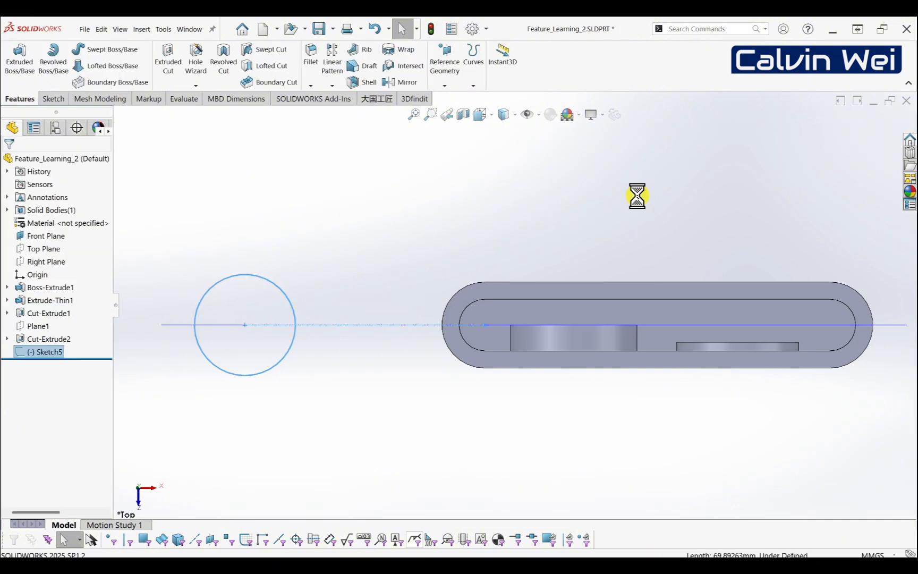
click(371, 219)
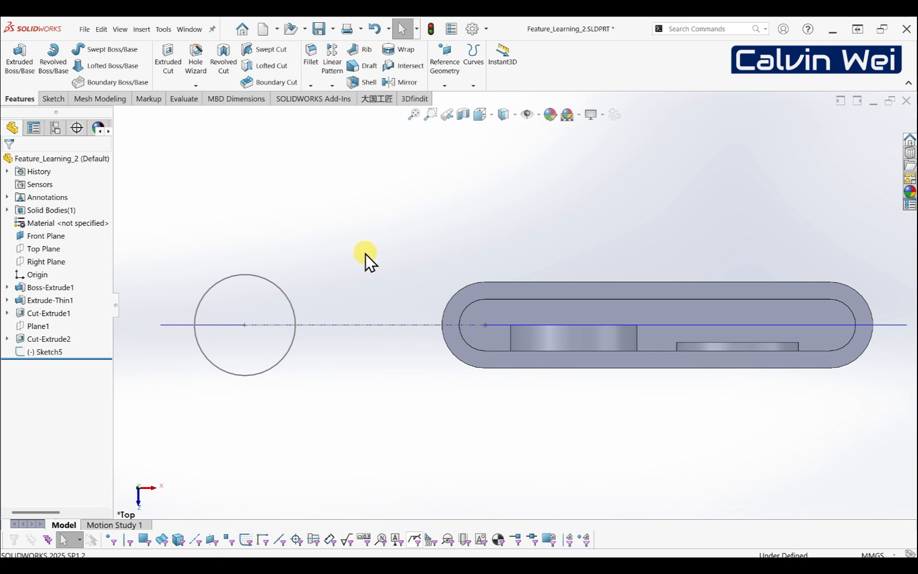
Step: Open a new sketch on the Front Plane for the sweep path
middle_drag(351, 328, 347, 219)
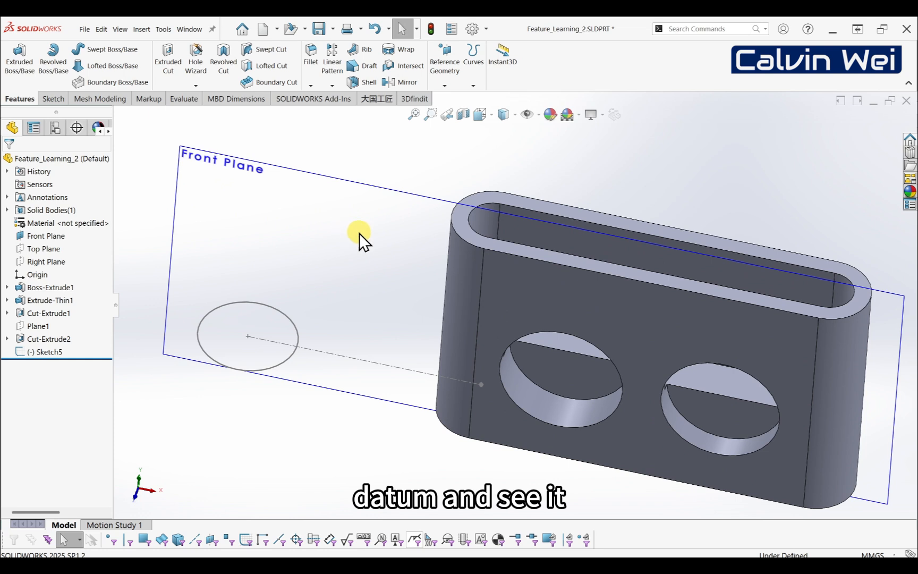
click(237, 177)
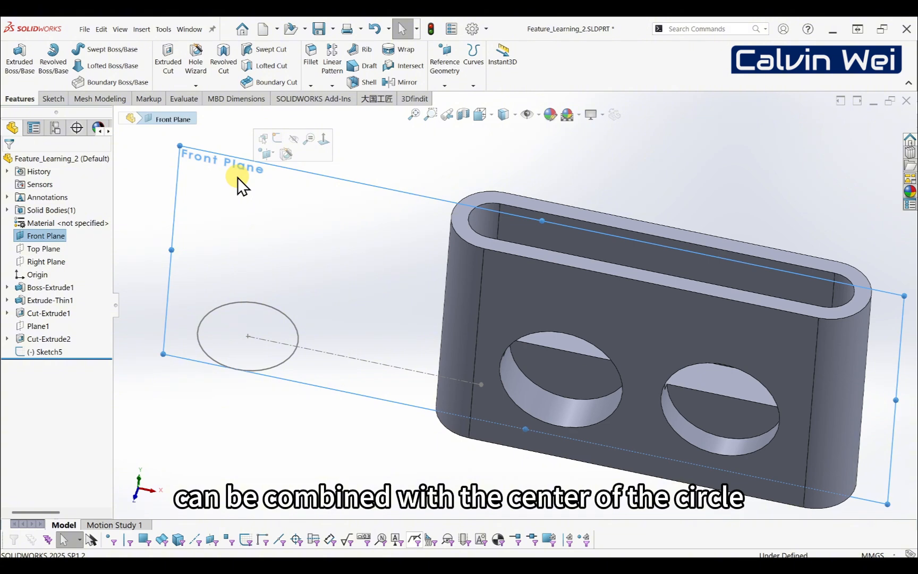
click(59, 100)
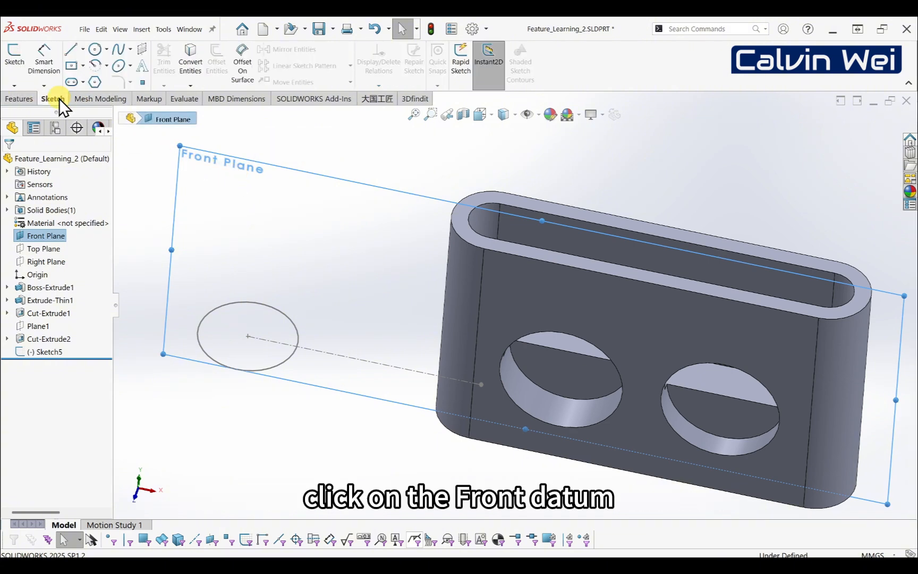
click(14, 63)
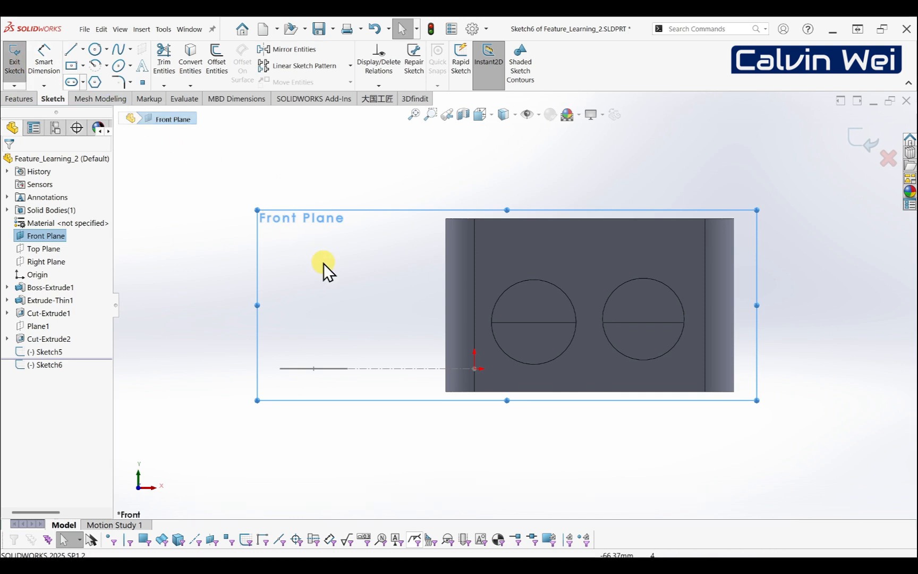
scroll(329, 282, down, 3)
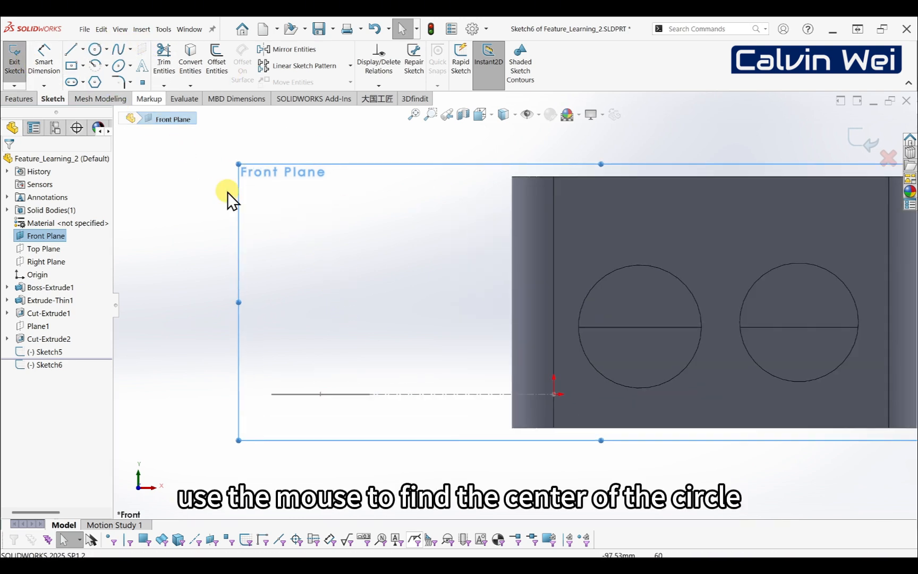
Step: Draw three connected lines zigzagging upward from the circle's centre as the path, and close the sketch
right_drag(256, 222, 203, 222)
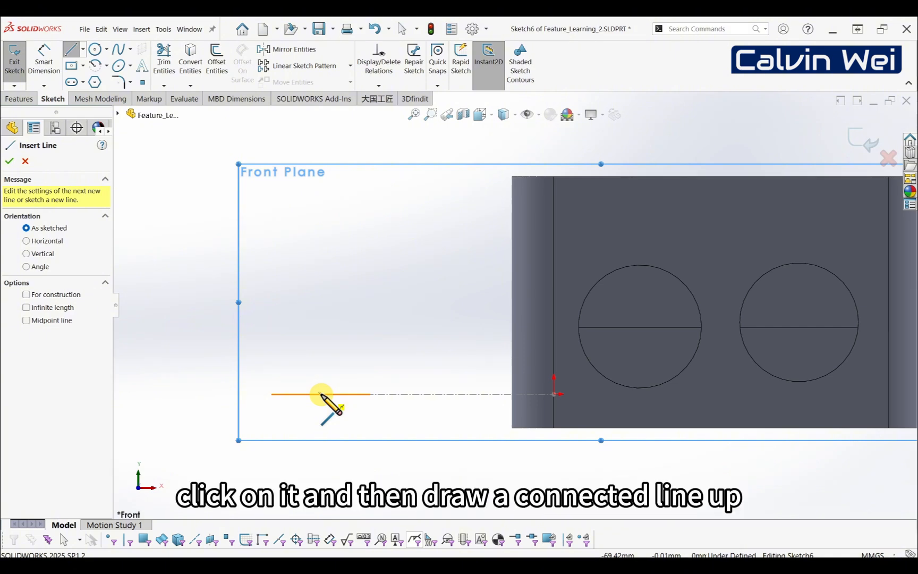
click(321, 394)
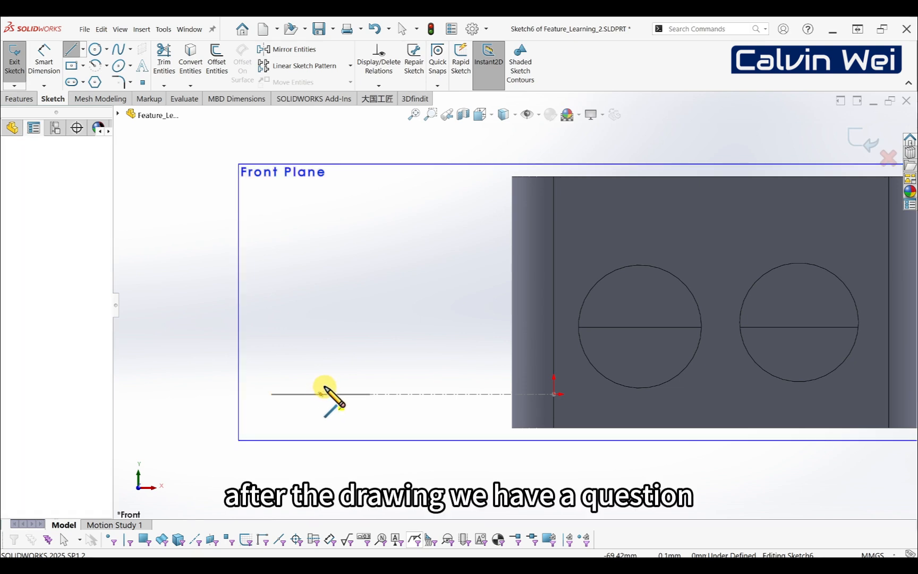
click(370, 302)
click(280, 211)
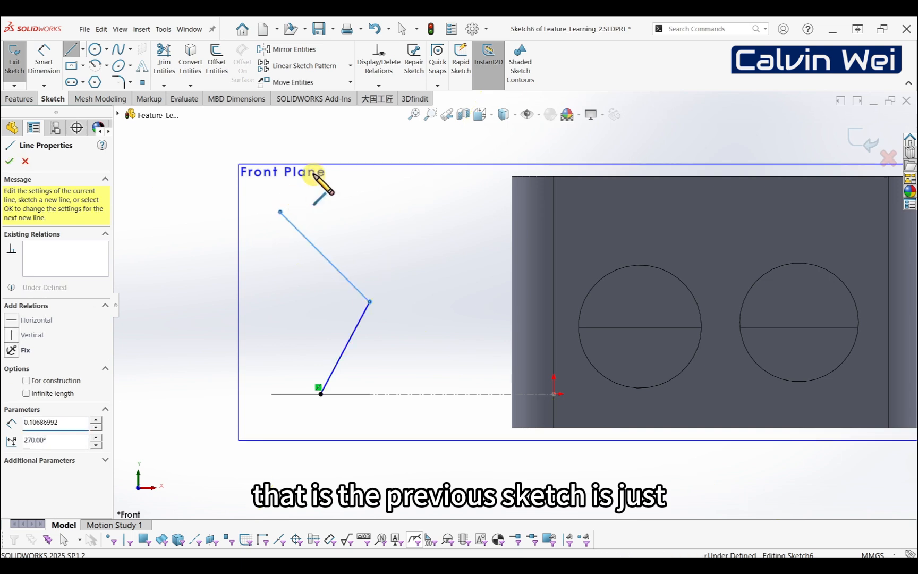
click(335, 121)
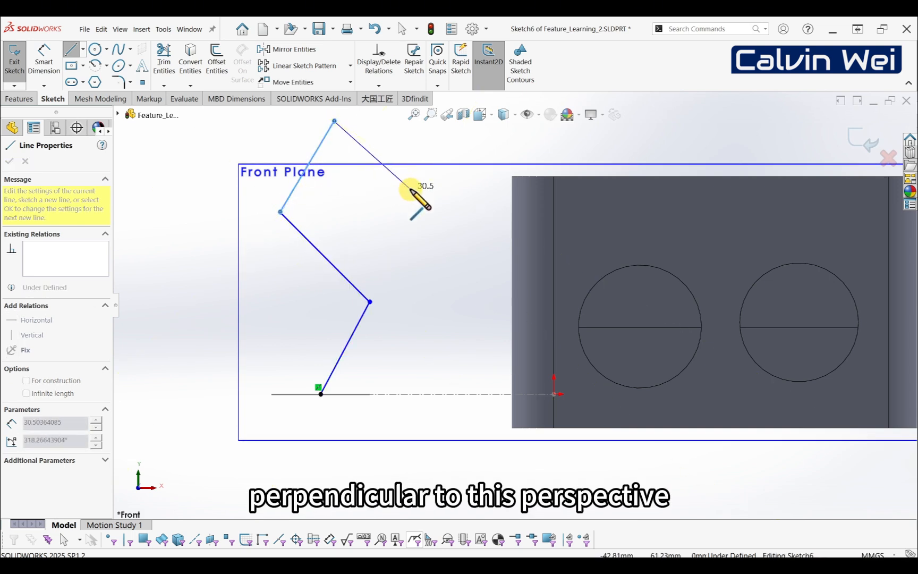
key(Escape)
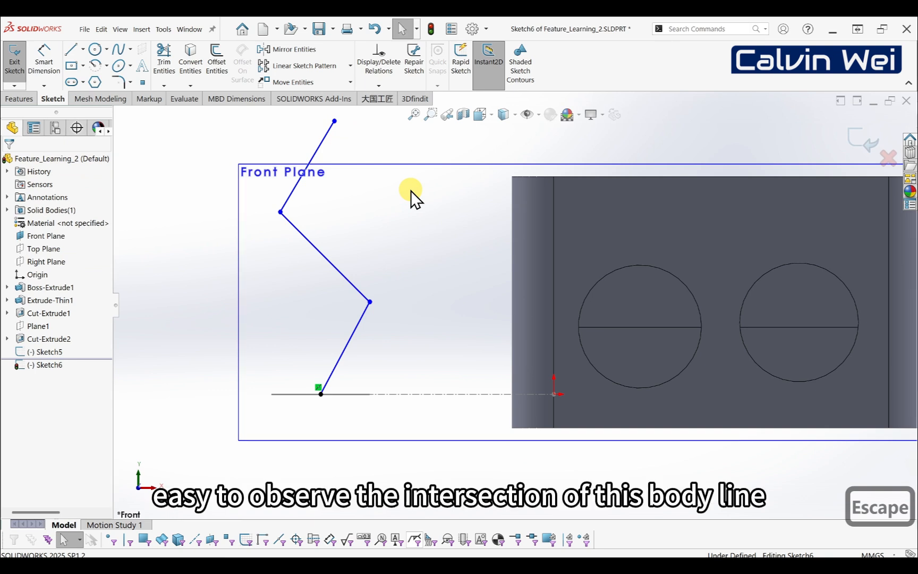
scroll(394, 275, up, 3)
scroll(448, 264, down, 3)
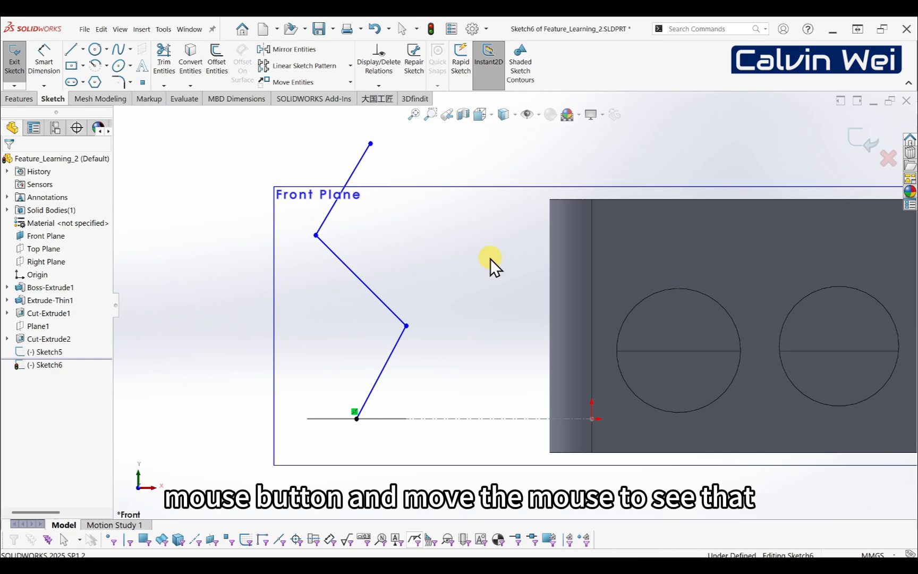
middle_drag(490, 259, 472, 333)
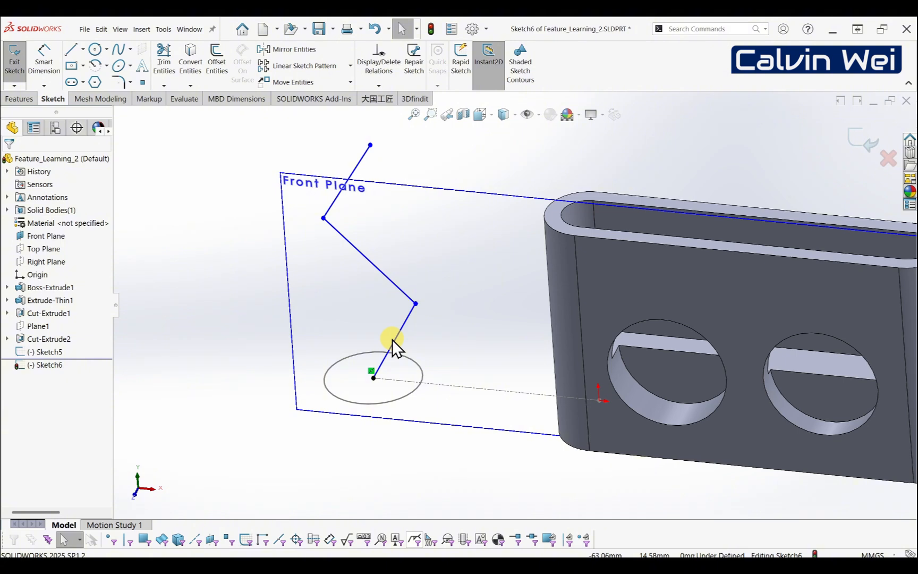
click(858, 140)
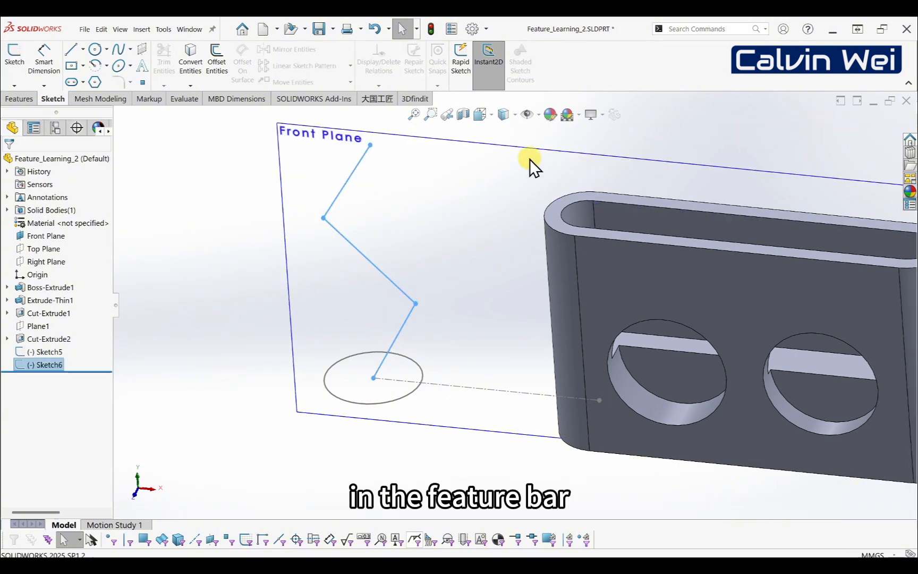
Step: Create a Swept Boss/Base with the circle sketch as profile and the zigzag sketch as path
click(11, 101)
click(117, 47)
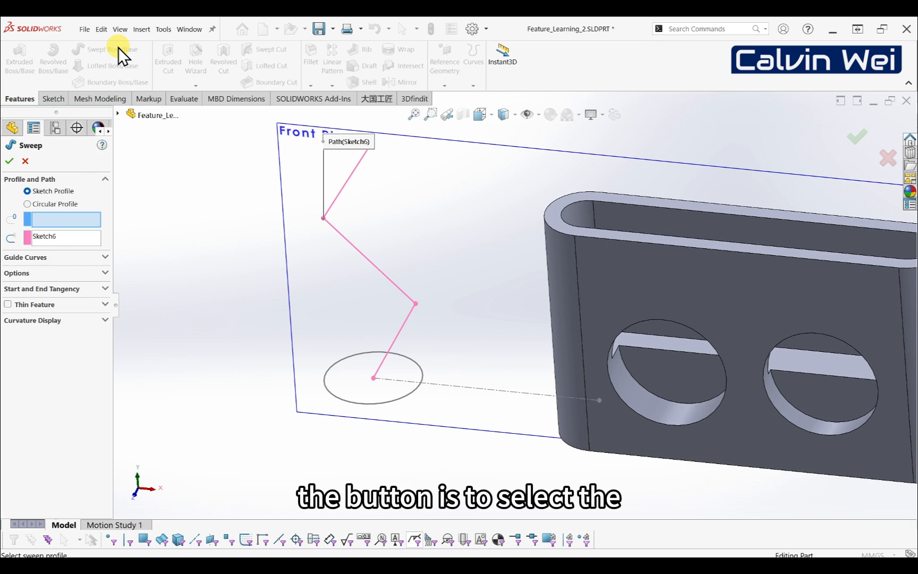
click(76, 221)
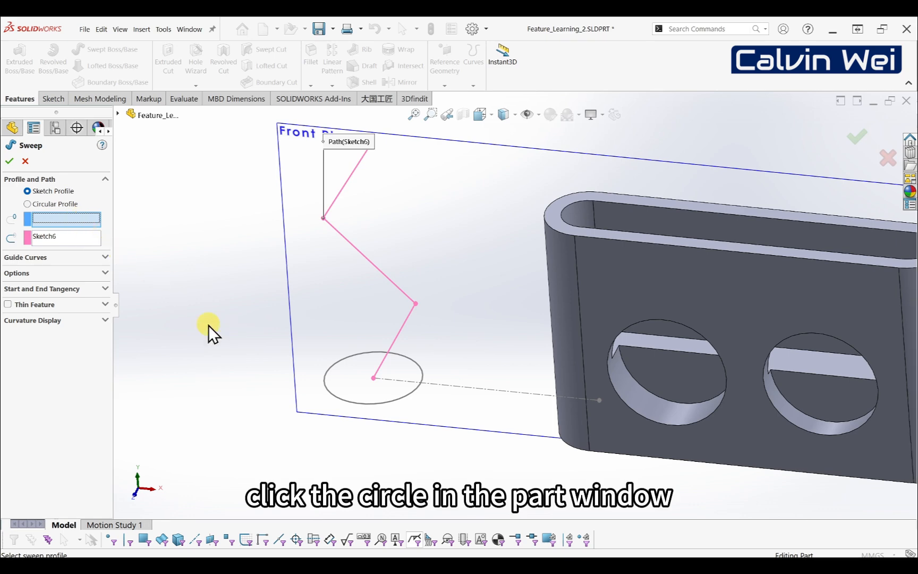
click(333, 394)
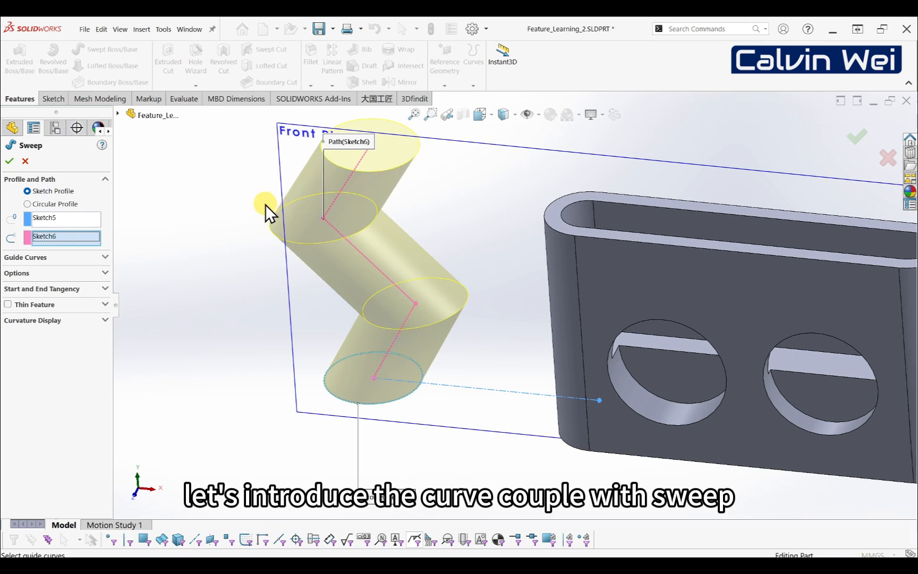
click(10, 161)
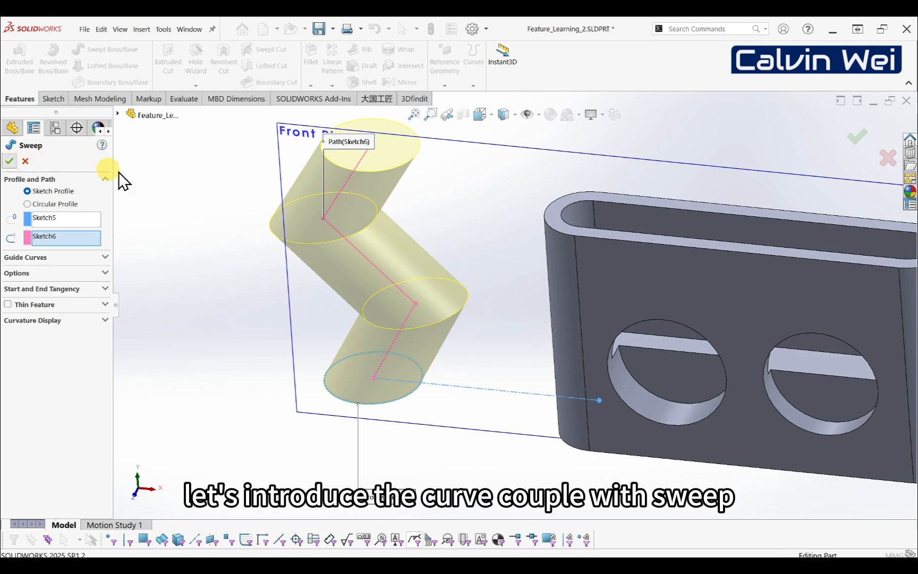
Step: Examine the swept zigzag body beside the slotted part from the front and from above
scroll(350, 261, up, 3)
middle_drag(391, 296, 465, 239)
scroll(465, 273, up, 2)
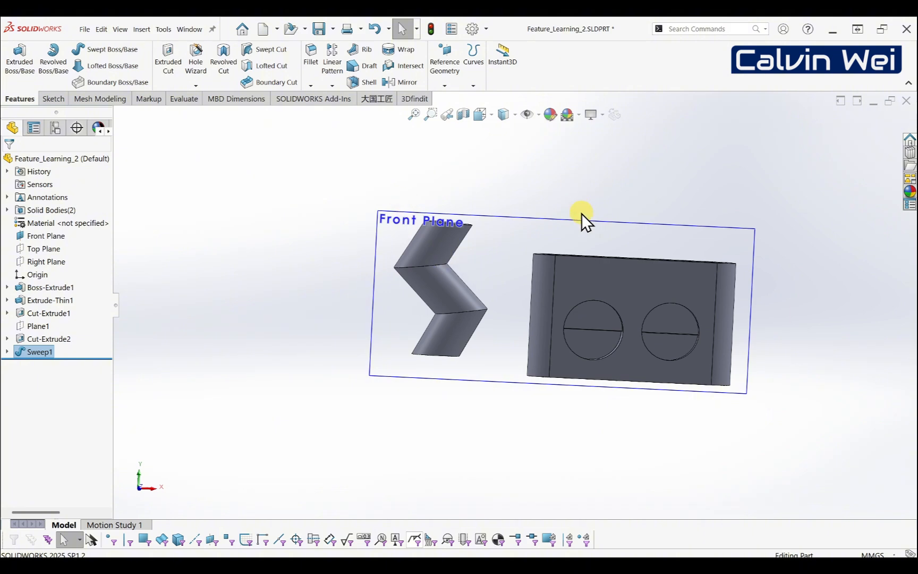
scroll(540, 275, down, 3)
middle_drag(483, 326, 513, 323)
scroll(473, 332, up, 2)
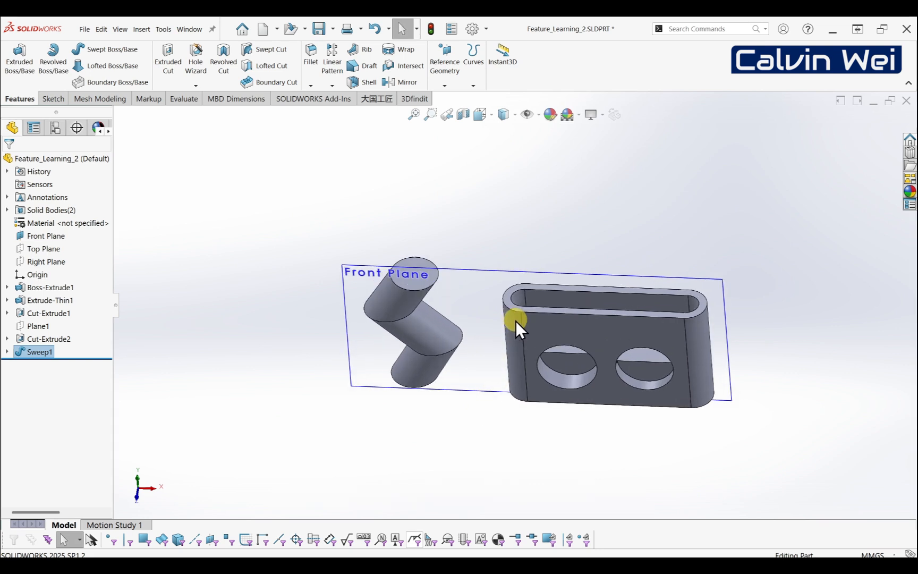
scroll(516, 321, up, 1)
scroll(516, 321, down, 2)
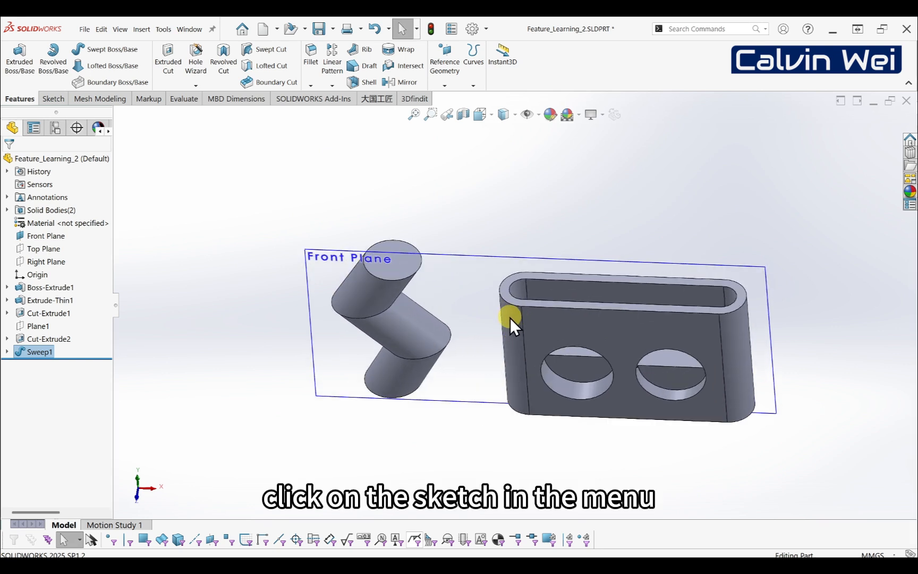
Step: Sketch a circle of about 15.9 mm radius on the Top Plane, in front of the gap between the two bodies
click(33, 251)
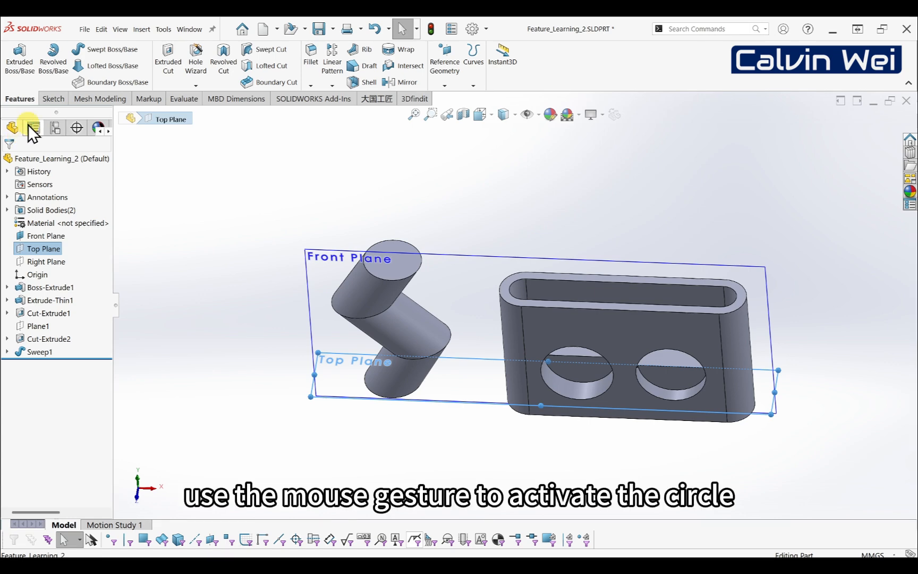
click(57, 101)
click(13, 59)
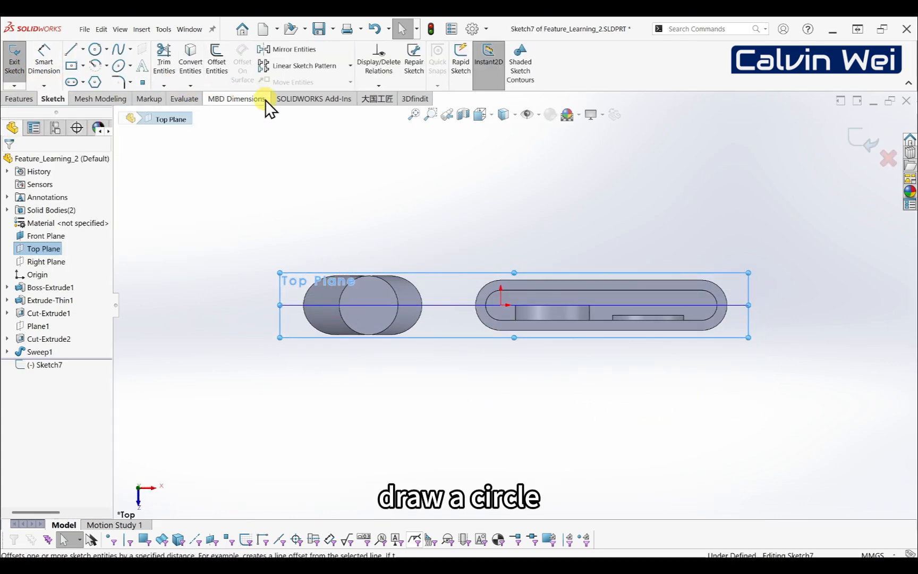
right_drag(289, 198, 336, 199)
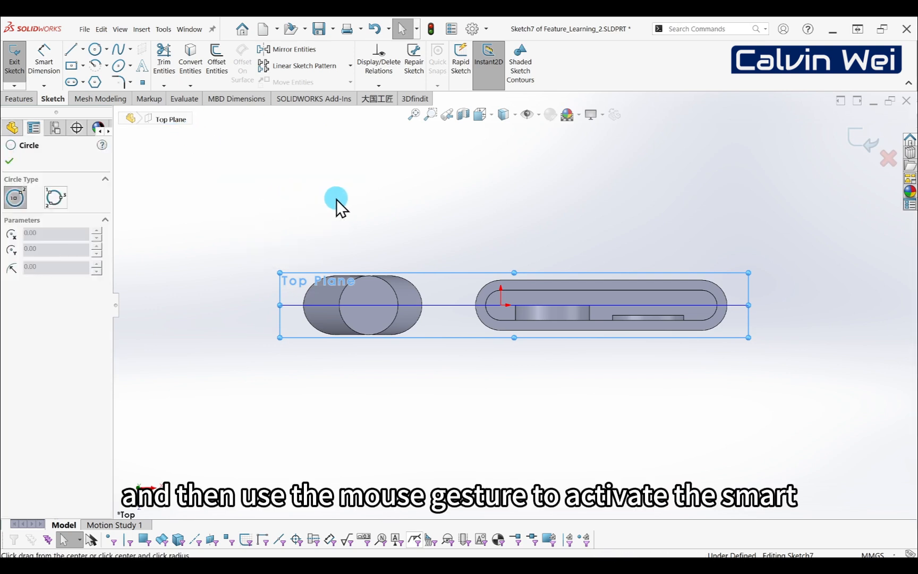
click(456, 381)
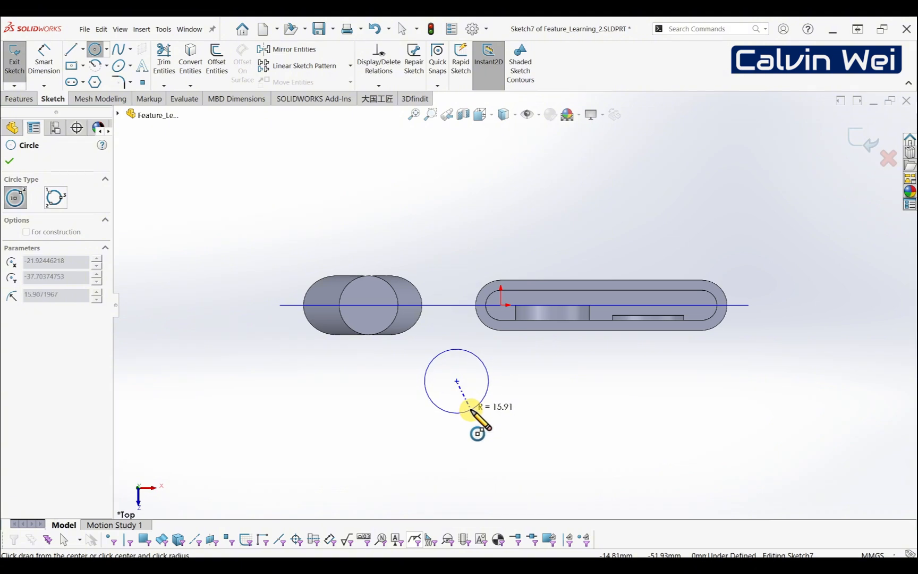
click(478, 403)
Step: Dimension the new circle's diameter to 20 mm and close the sketch
right_drag(402, 191, 406, 158)
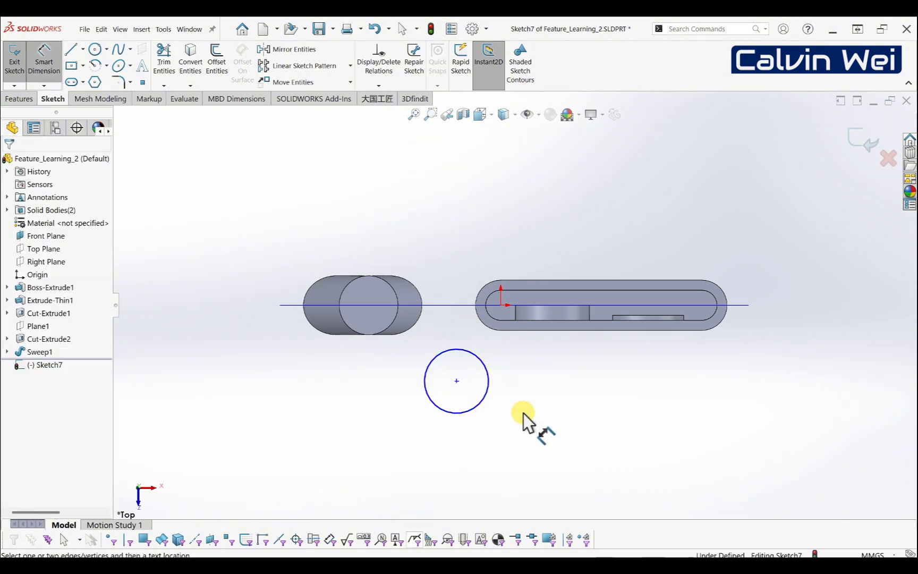
click(485, 402)
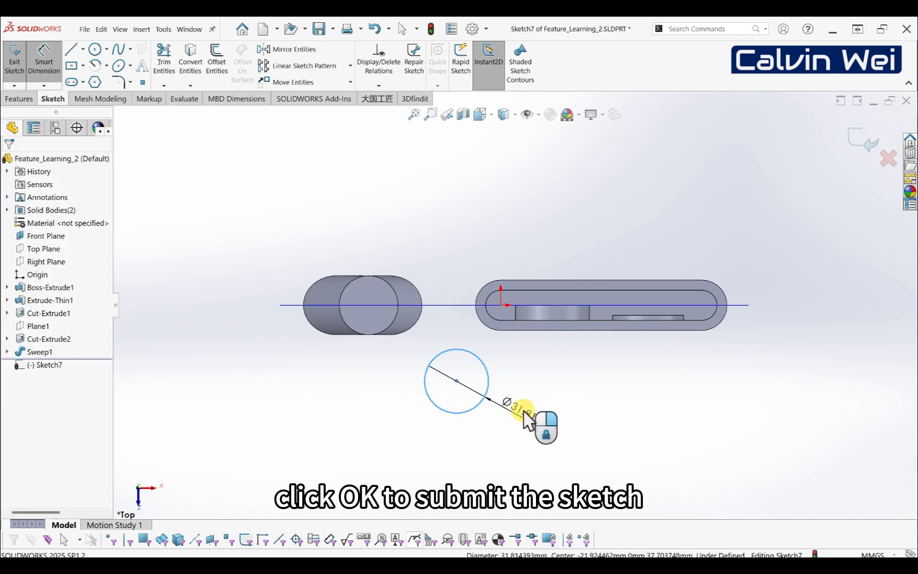
click(524, 412)
text(20)
key(Return)
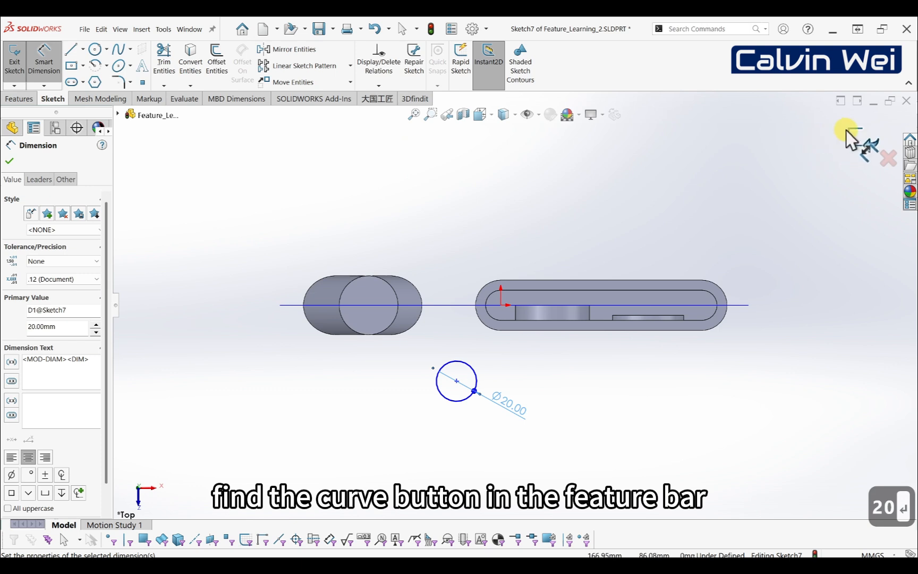
click(848, 134)
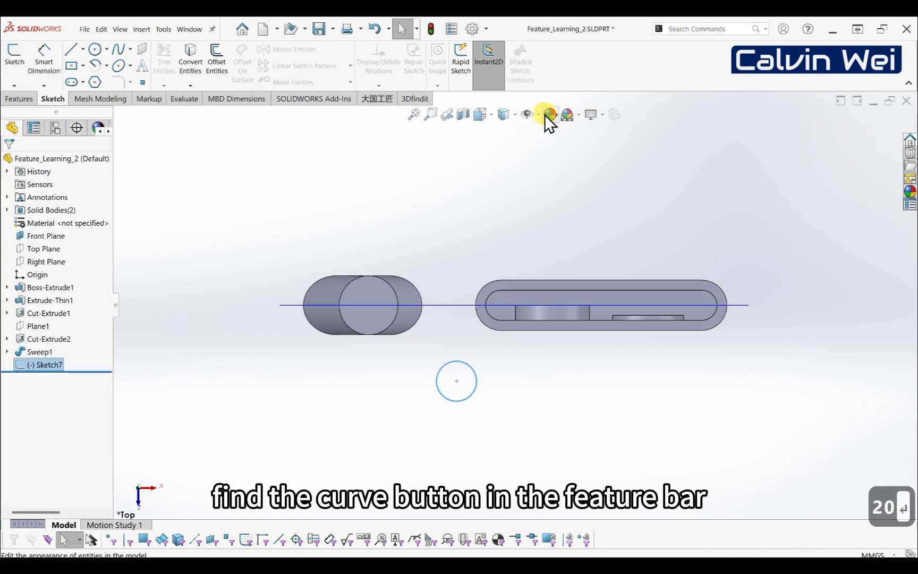
Step: Start a Helix and Spiral curve from the 20 mm circle sketch and examine its preview in 3D
click(19, 99)
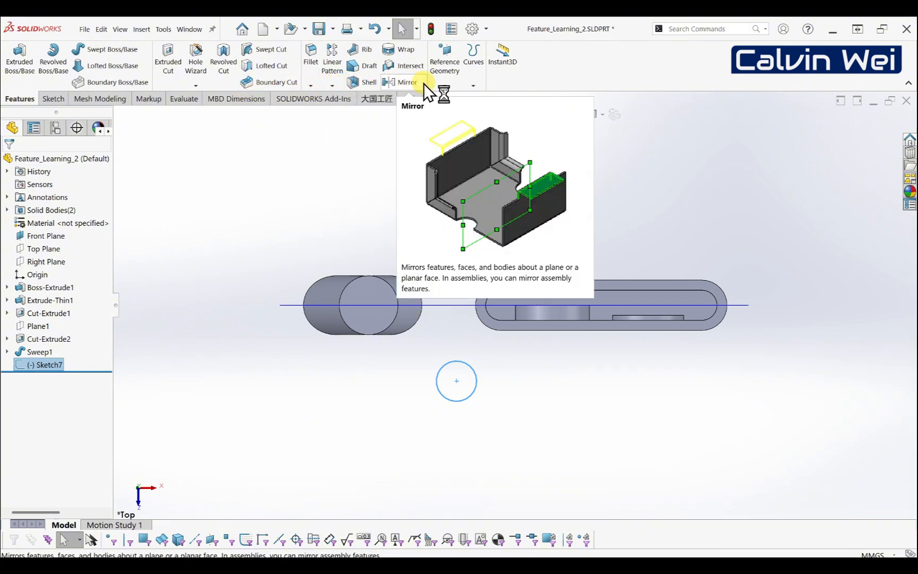
click(473, 83)
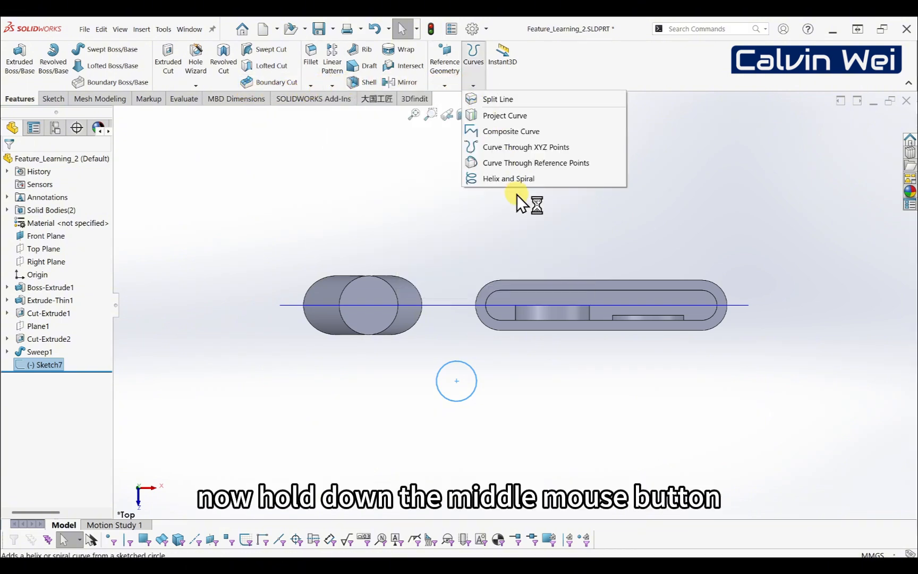
click(507, 178)
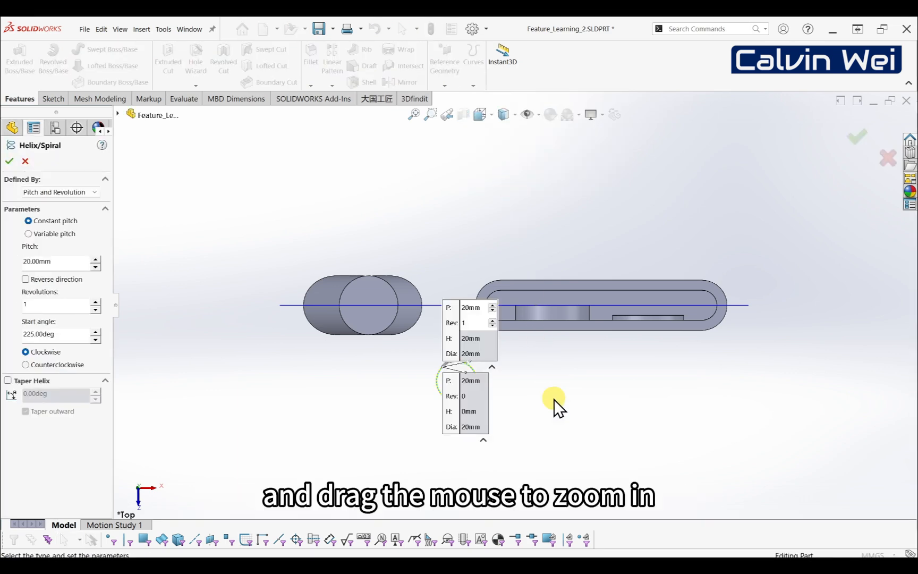
middle_drag(553, 406, 557, 295)
scroll(570, 435, down, 3)
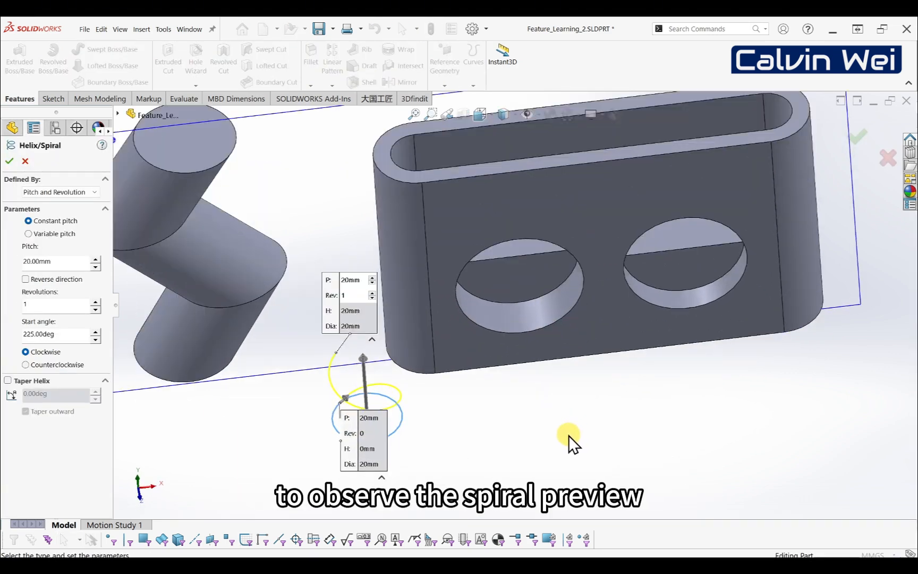
scroll(478, 414, up, 2)
scroll(377, 394, down, 1)
middle_drag(468, 388, 484, 395)
scroll(484, 394, down, 2)
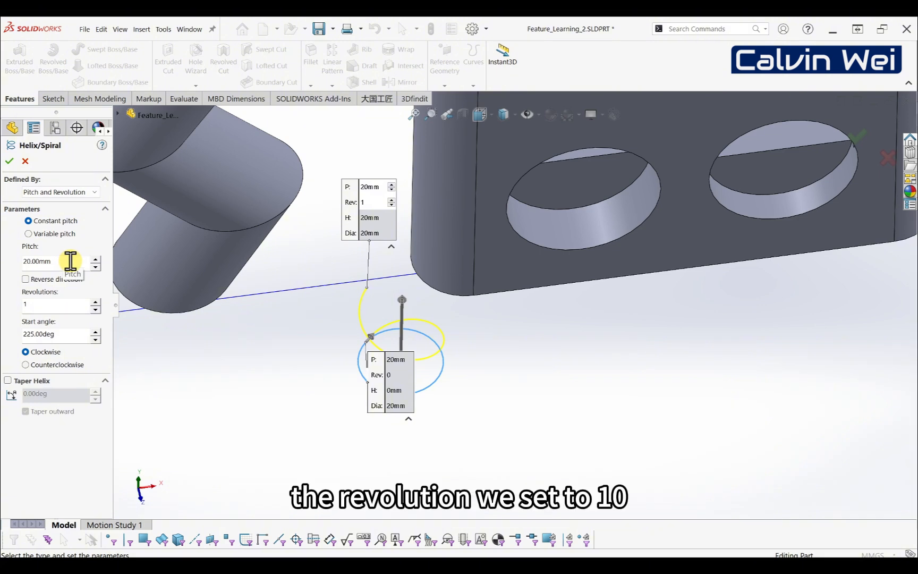
Step: Set the helix pitch to 5 mm and the revolutions to 10, and create the curve
drag(71, 261, 28, 254)
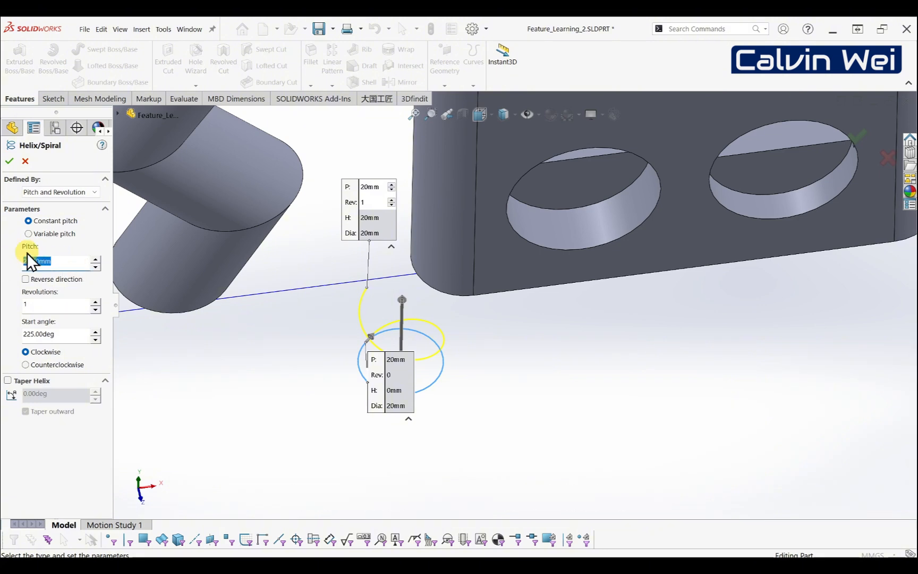
text(5)
key(Return)
click(53, 306)
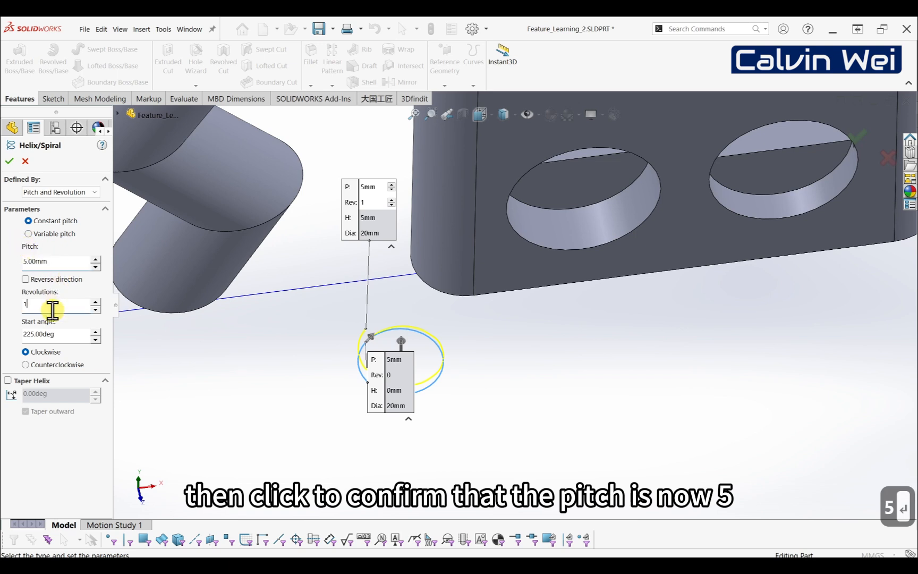
text(0)
key(Return)
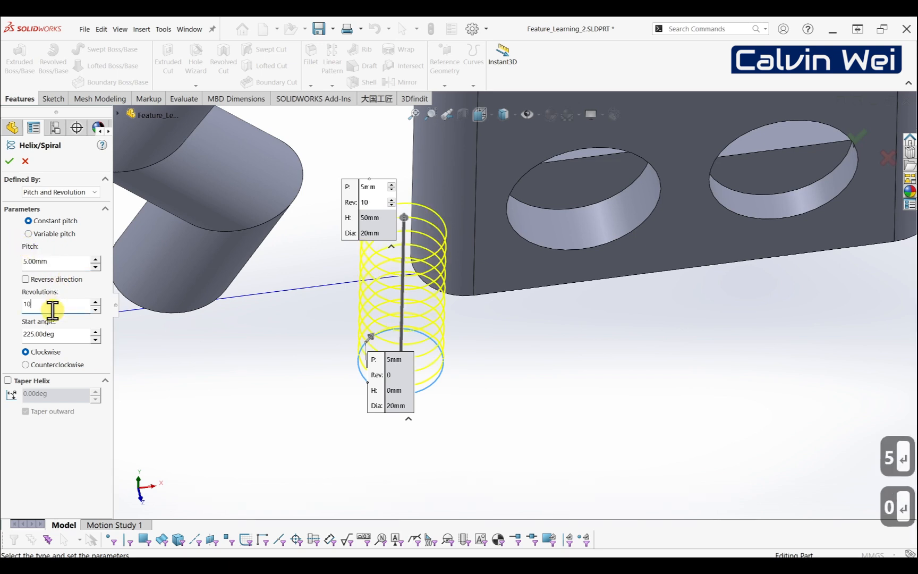
click(10, 161)
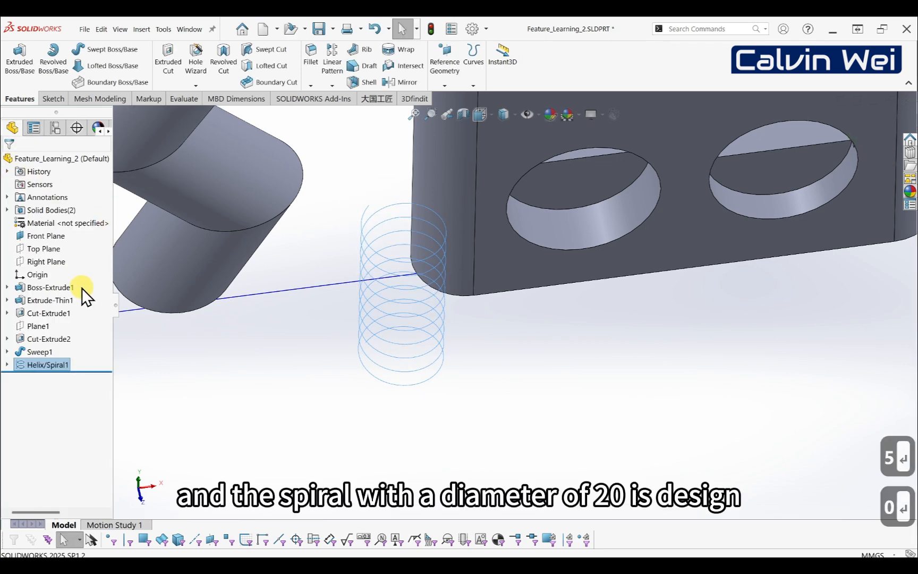
middle_drag(342, 318, 449, 308)
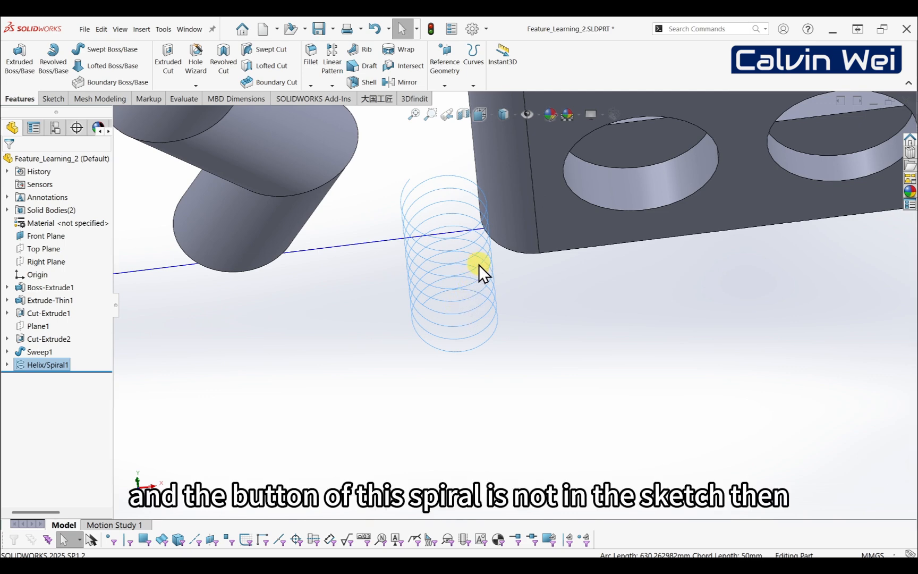
middle_drag(517, 225, 521, 270)
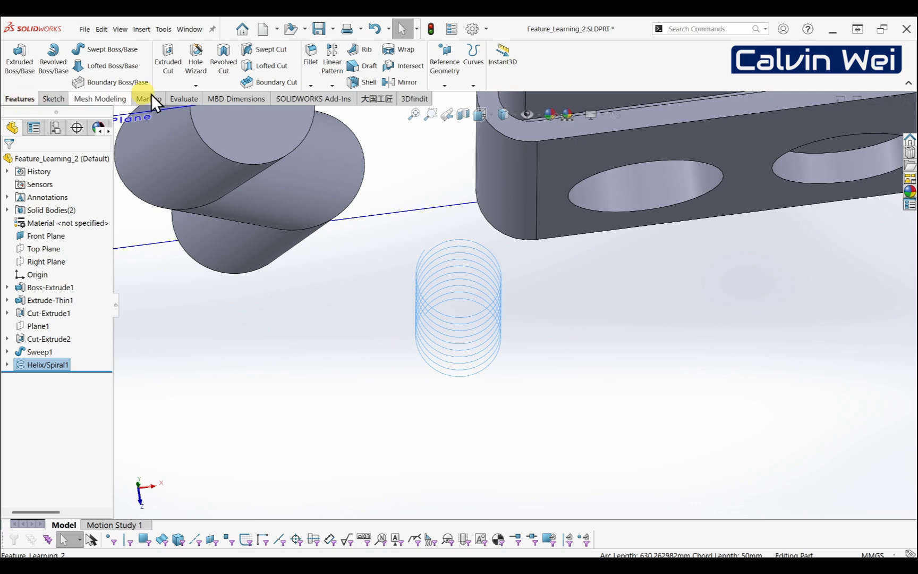
click(474, 84)
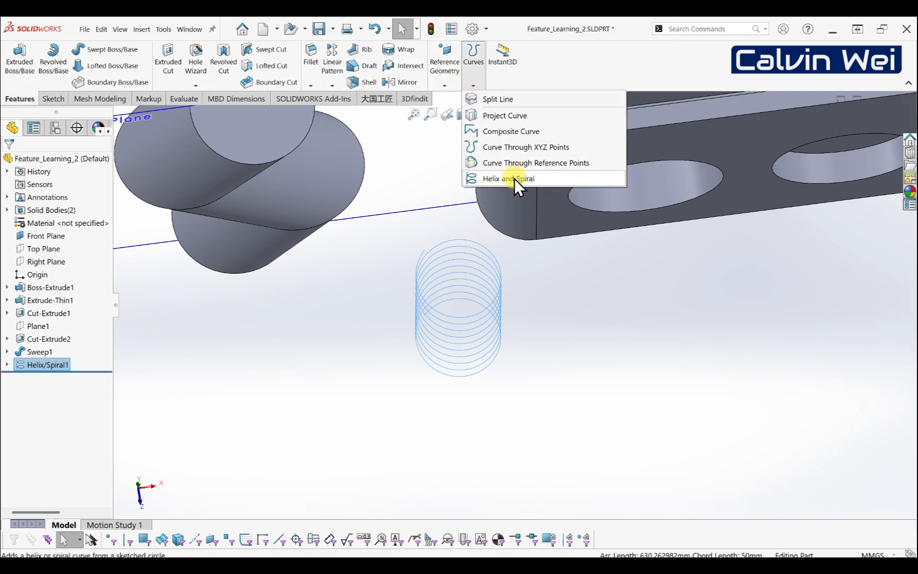
click(643, 324)
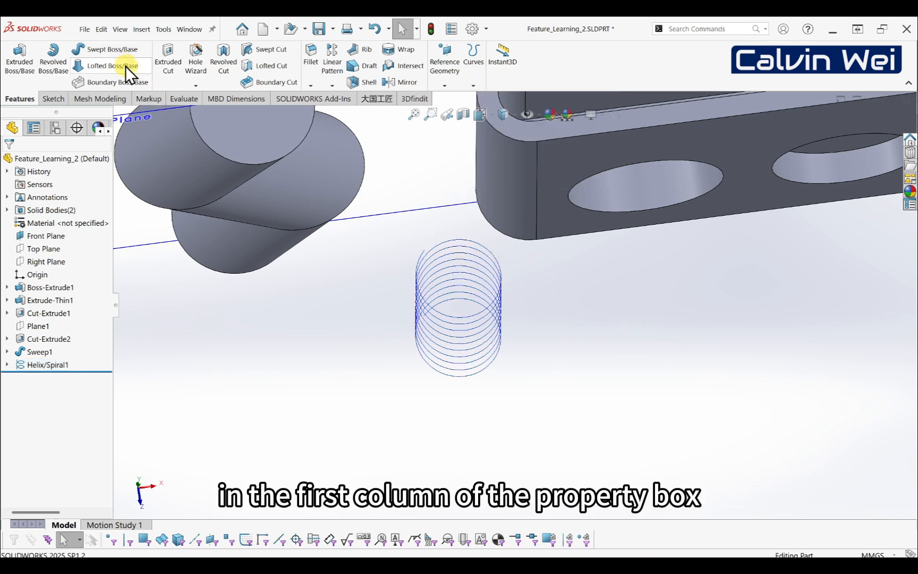
Step: Start a Swept Boss/Base with a circular profile and select the helix as its path
click(114, 50)
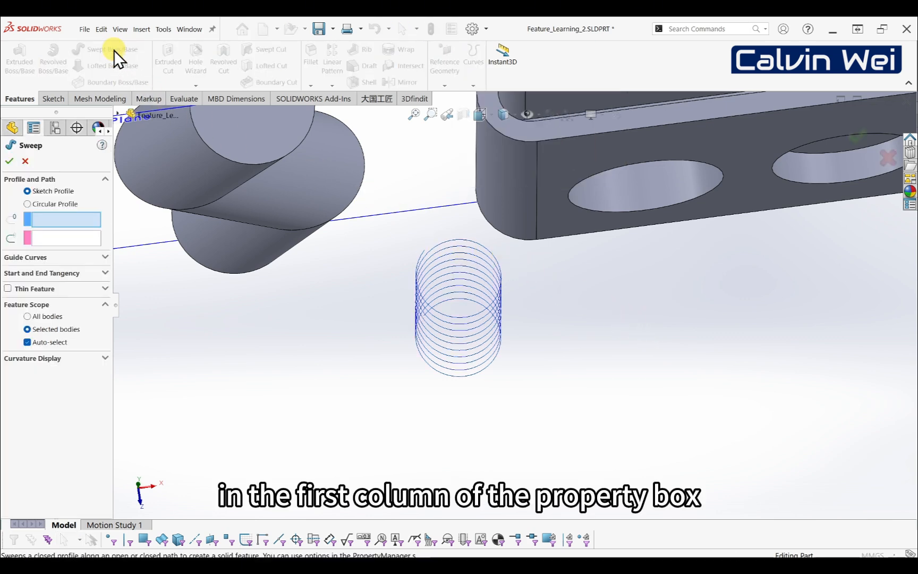
click(447, 318)
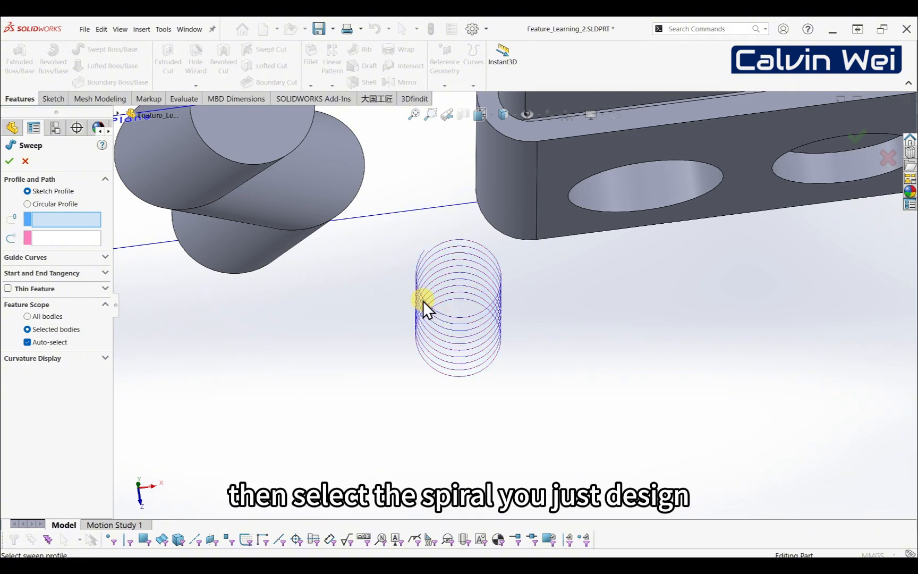
click(46, 205)
click(45, 217)
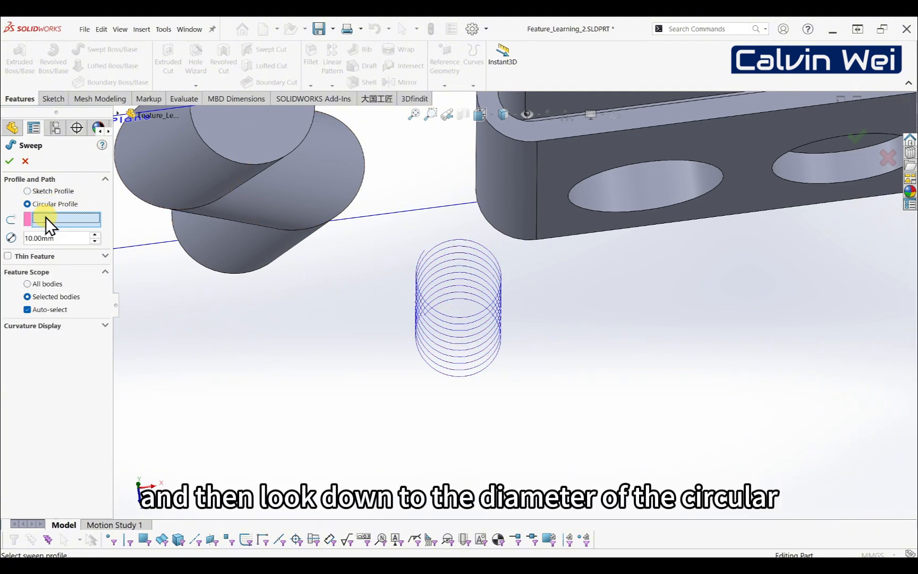
click(437, 307)
click(438, 316)
click(464, 315)
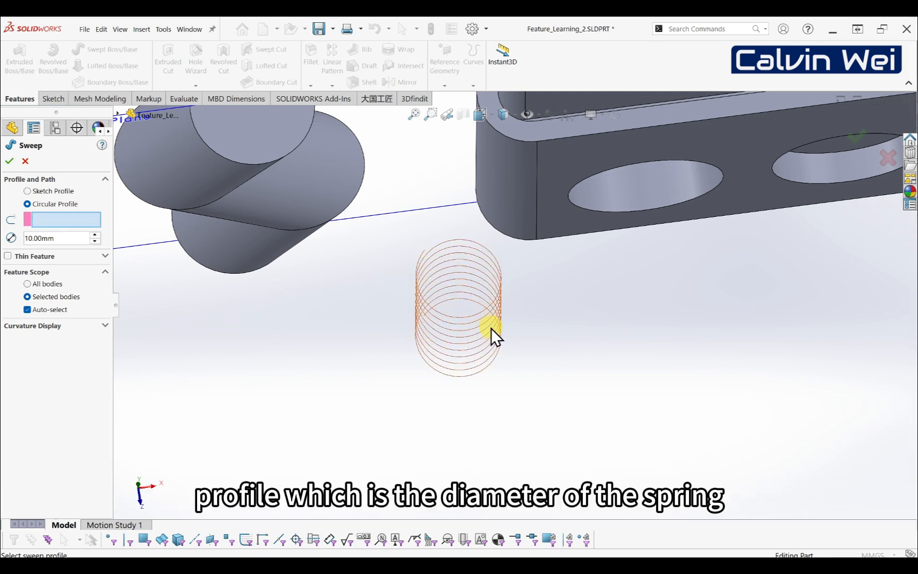
click(498, 351)
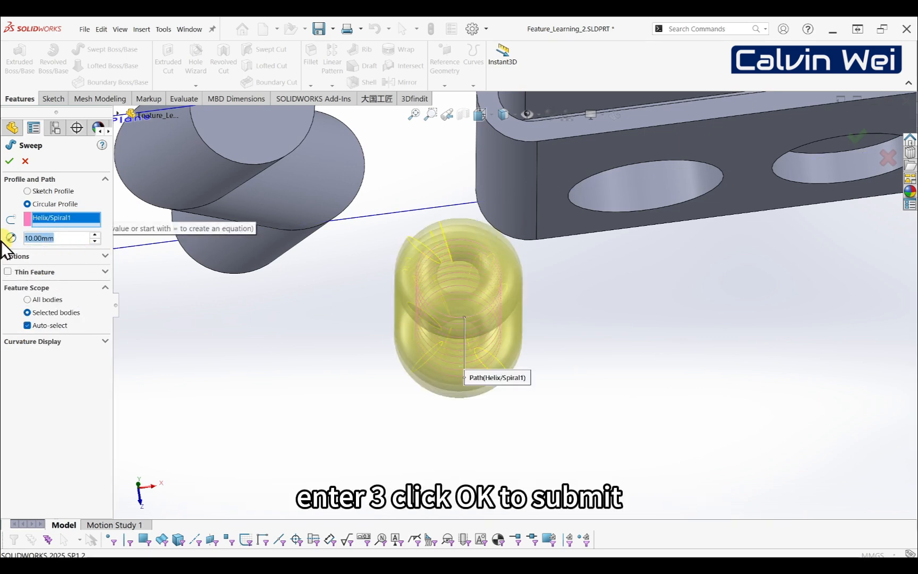
Step: Set the sweep's circular profile diameter to 3 mm and create the spring body
text(3)
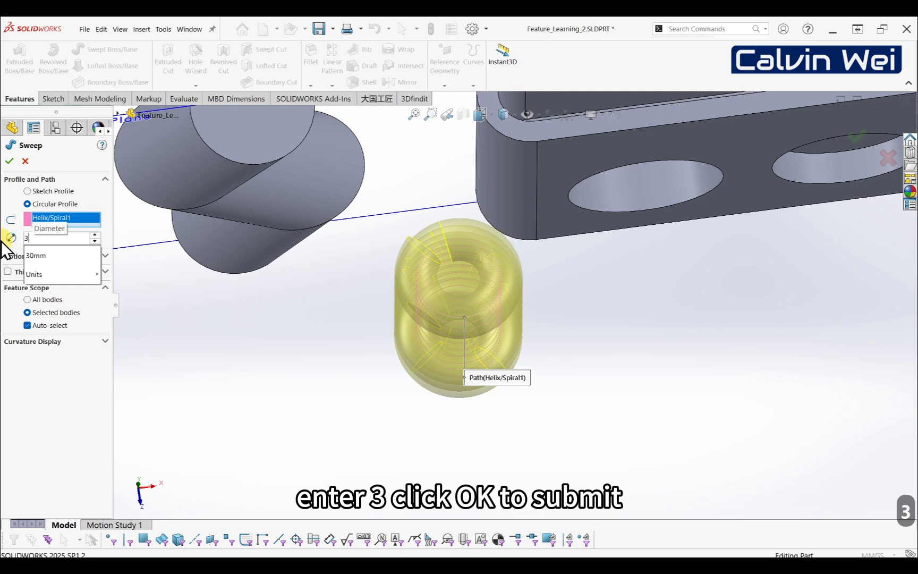
key(Return)
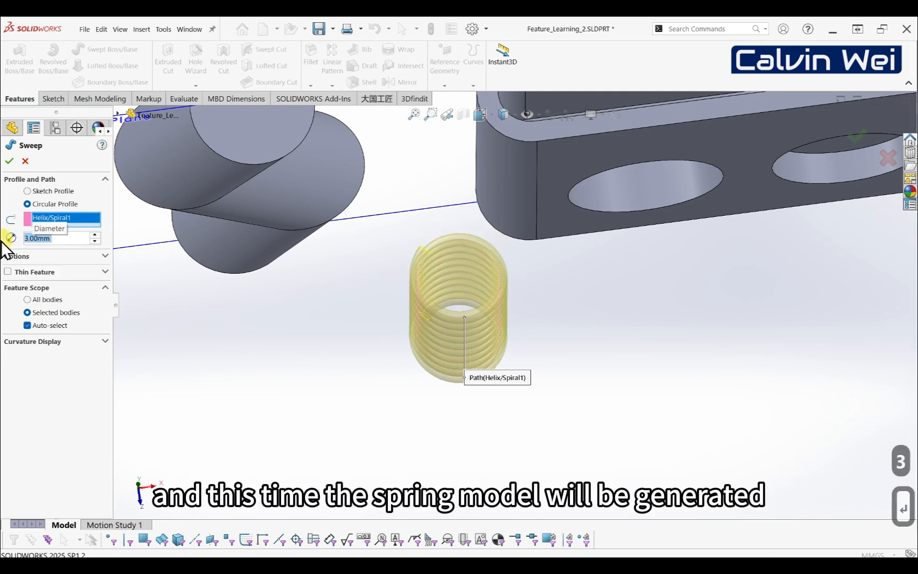
click(9, 160)
Step: Examine the swept spring beside the zigzag and slotted bodies from above and from the front
scroll(516, 319, down, 2)
middle_drag(500, 324, 500, 254)
scroll(532, 297, up, 5)
middle_drag(567, 380, 559, 352)
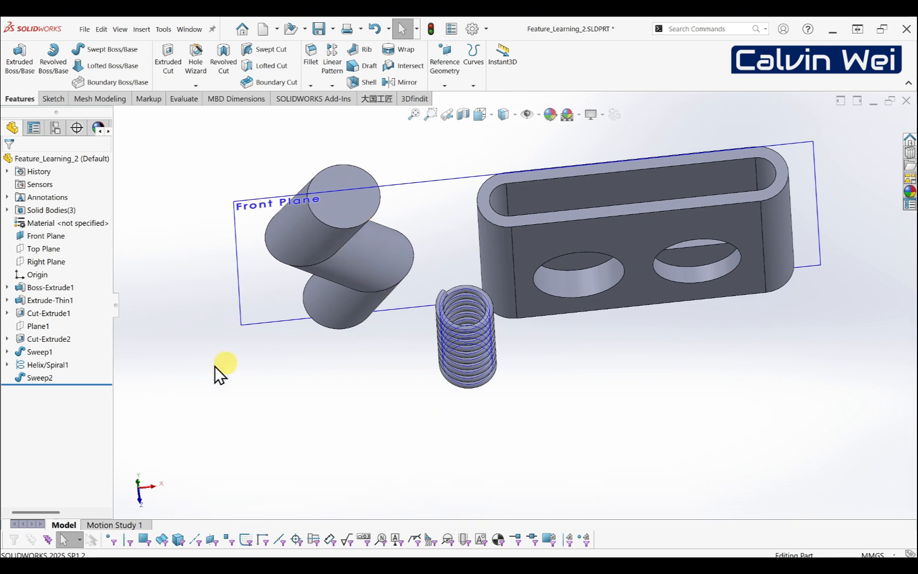
click(37, 377)
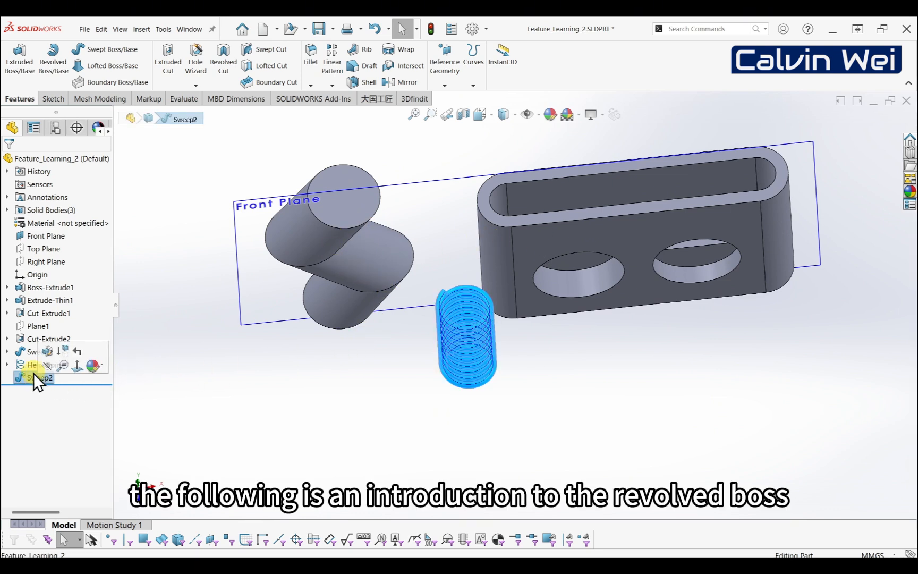
click(149, 373)
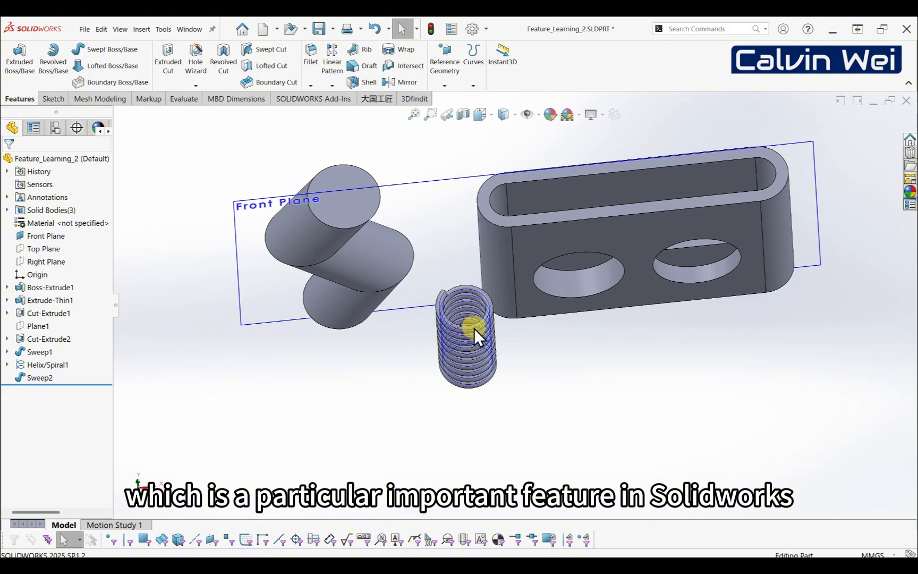
scroll(515, 333, up, 3)
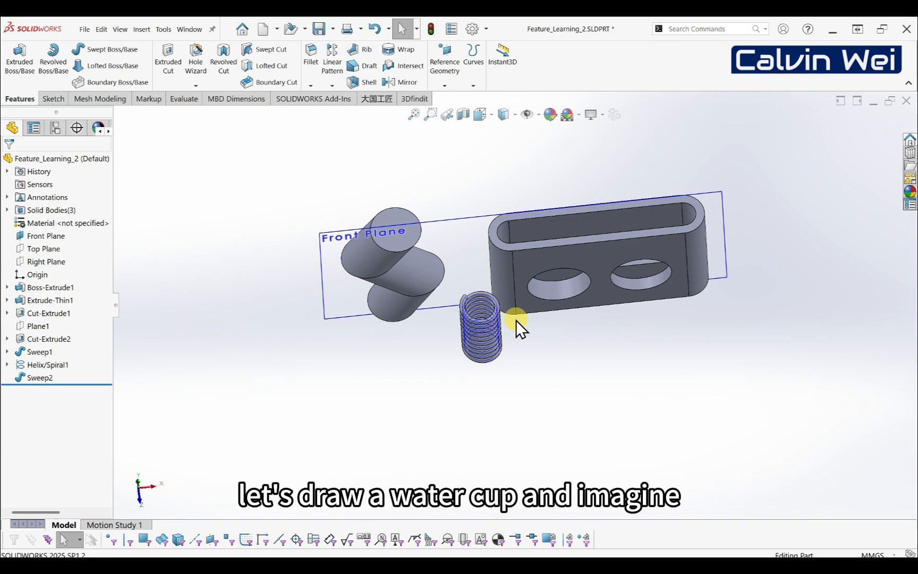
middle_drag(469, 264, 465, 177)
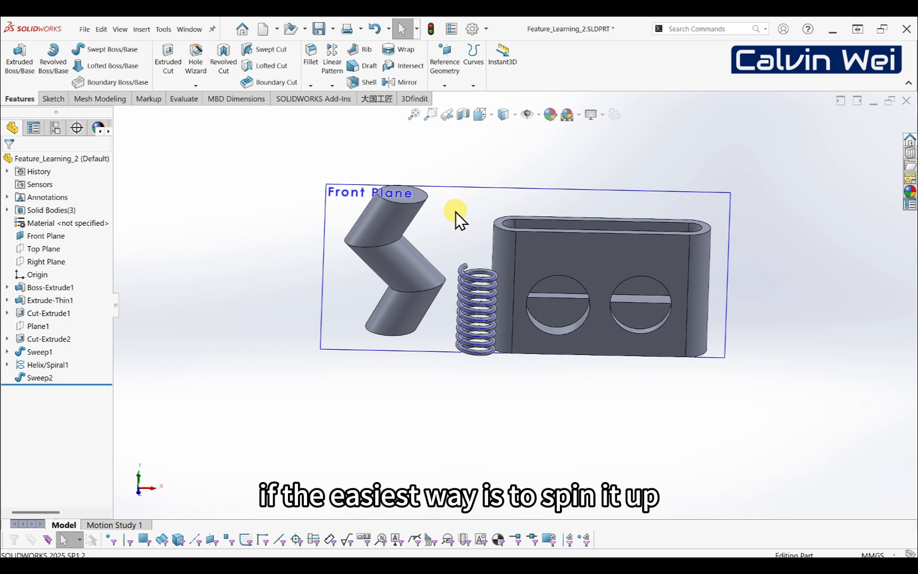
middle_drag(455, 212, 426, 231)
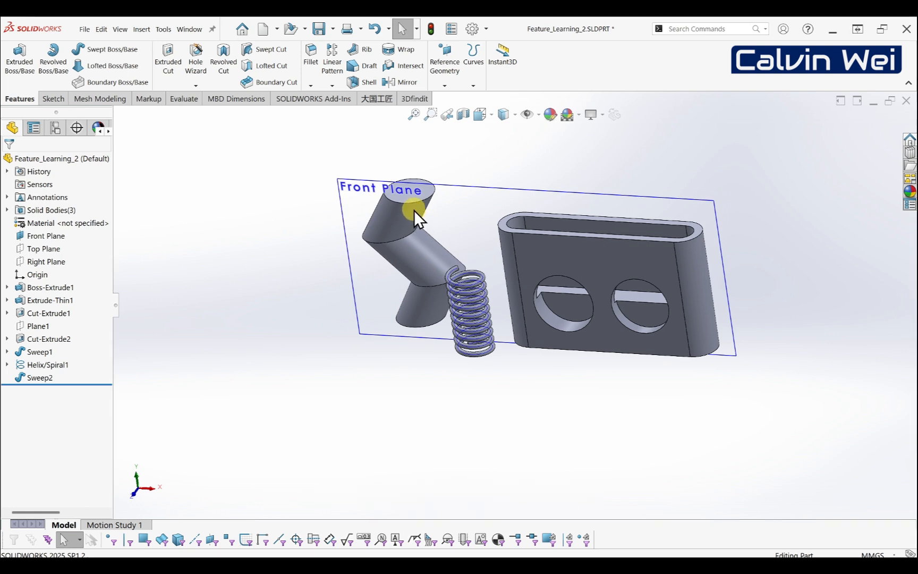
Step: Open a new sketch on the Front Plane, with the empty area beside the zigzag body in view
click(354, 187)
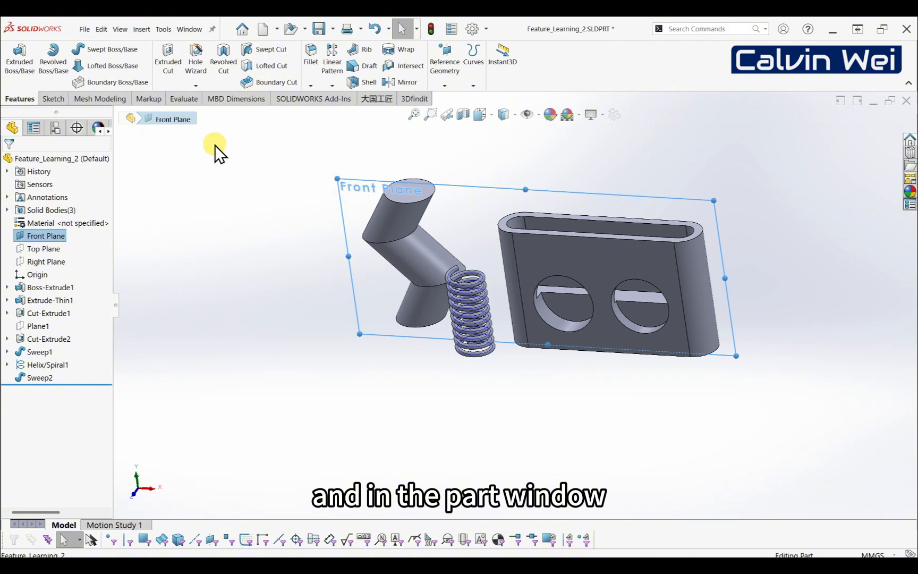
click(50, 100)
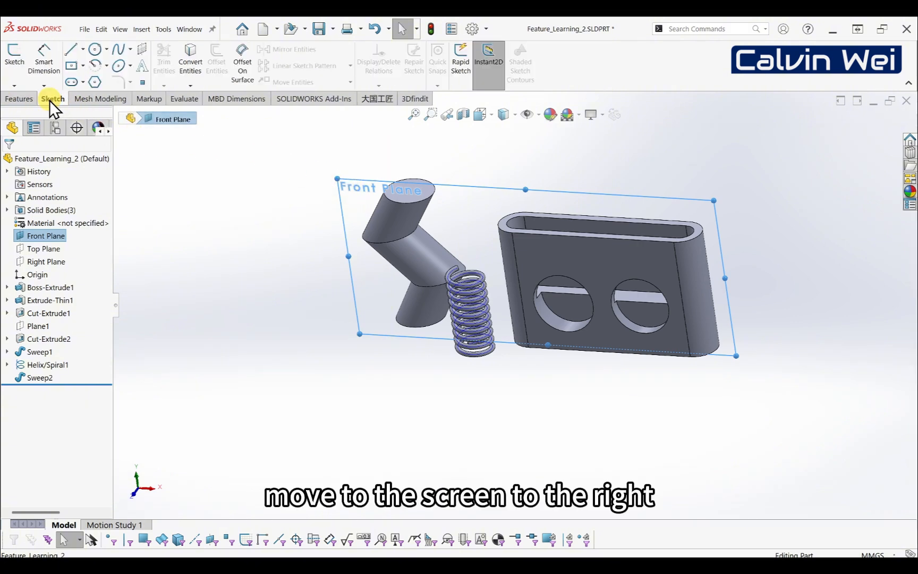
click(13, 58)
scroll(260, 250, up, 3)
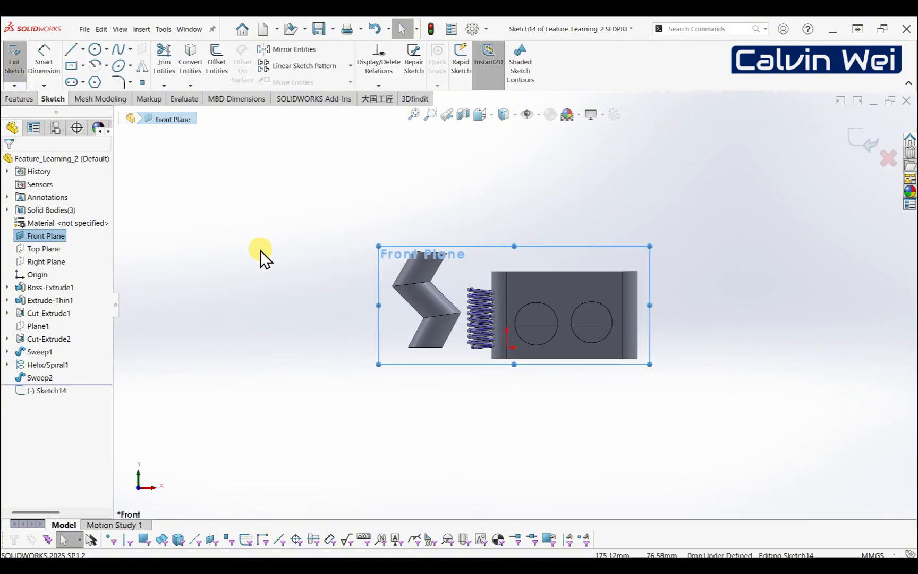
scroll(277, 332, down, 2)
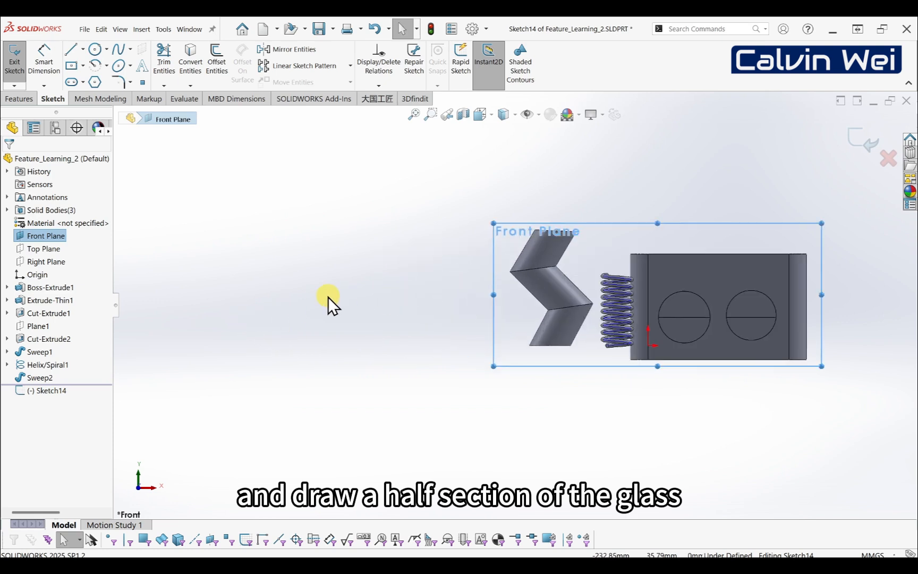
scroll(328, 296, down, 2)
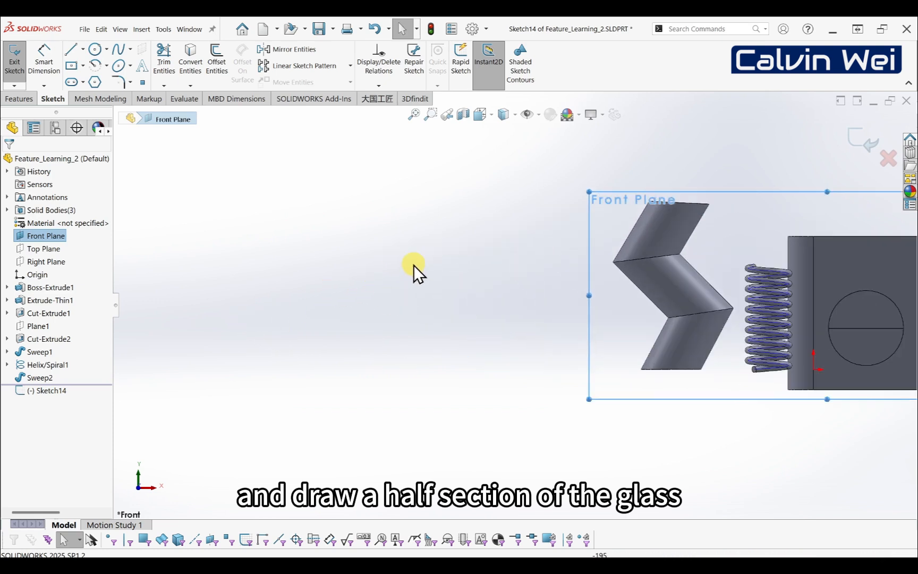
click(431, 208)
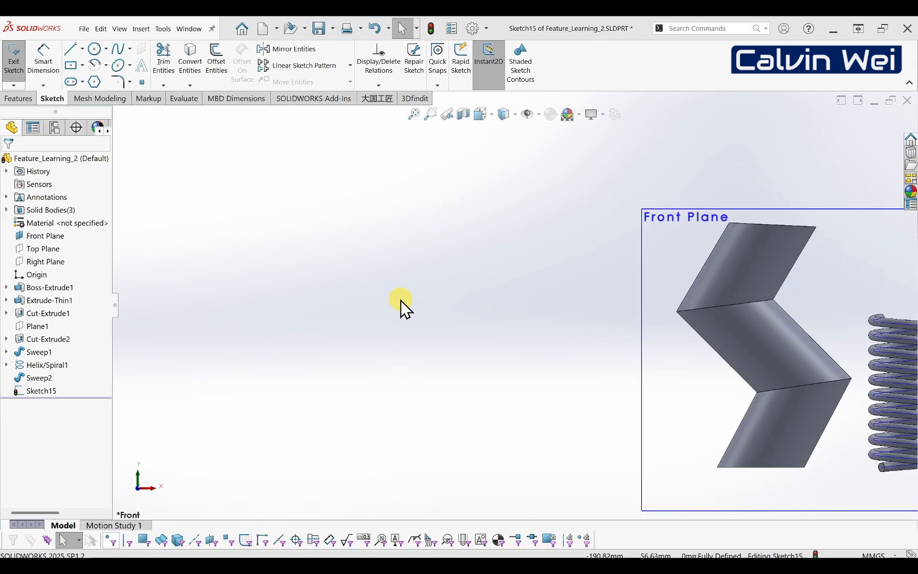
Step: Sketch a closed cup half-section with a slanted inner wall edge about 68 mm long and a base about 30.5 mm wide and 14.6 mm thick
right_drag(399, 301, 349, 304)
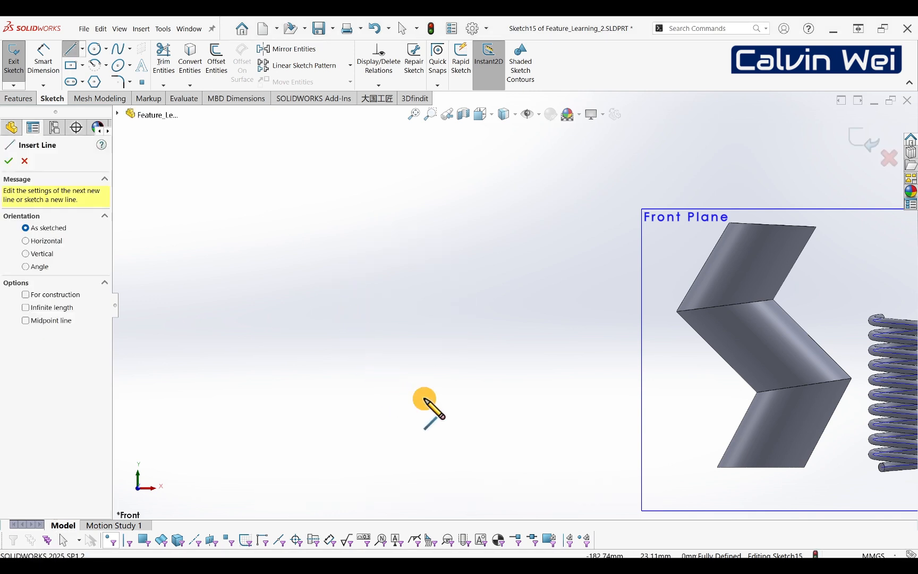
click(342, 403)
click(335, 399)
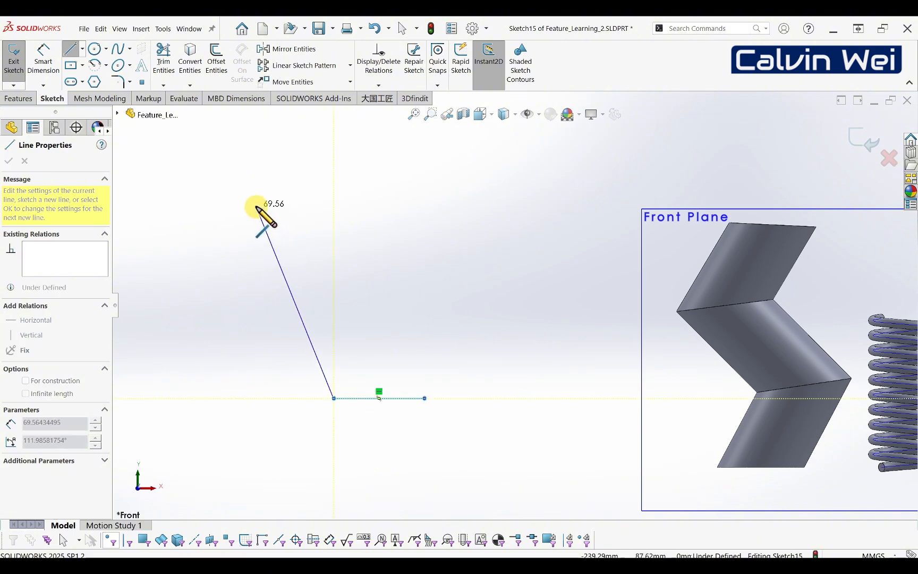
click(245, 168)
click(261, 168)
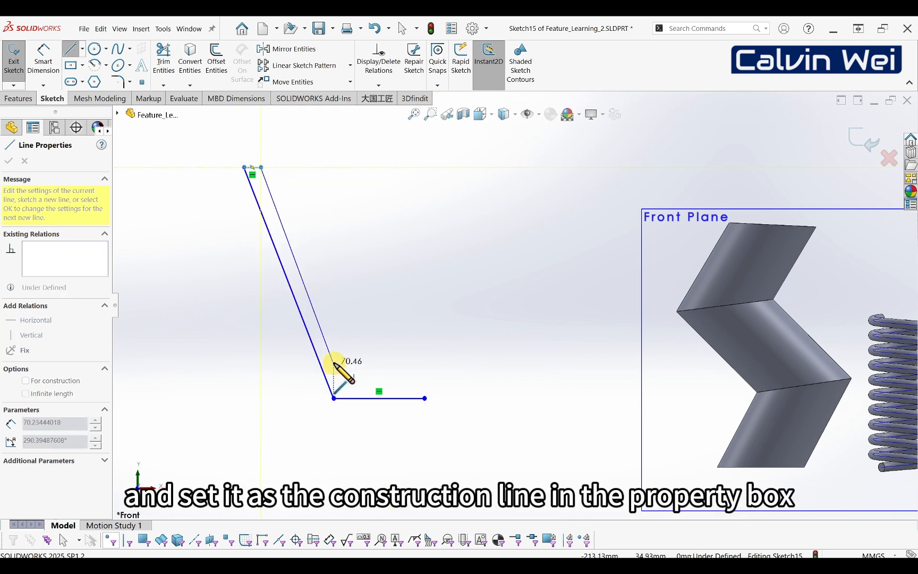
click(334, 355)
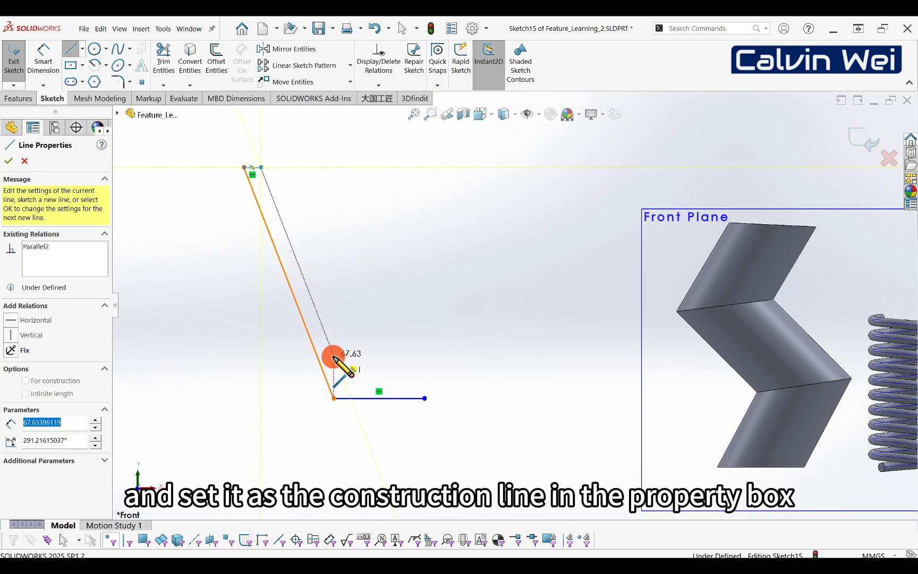
click(425, 355)
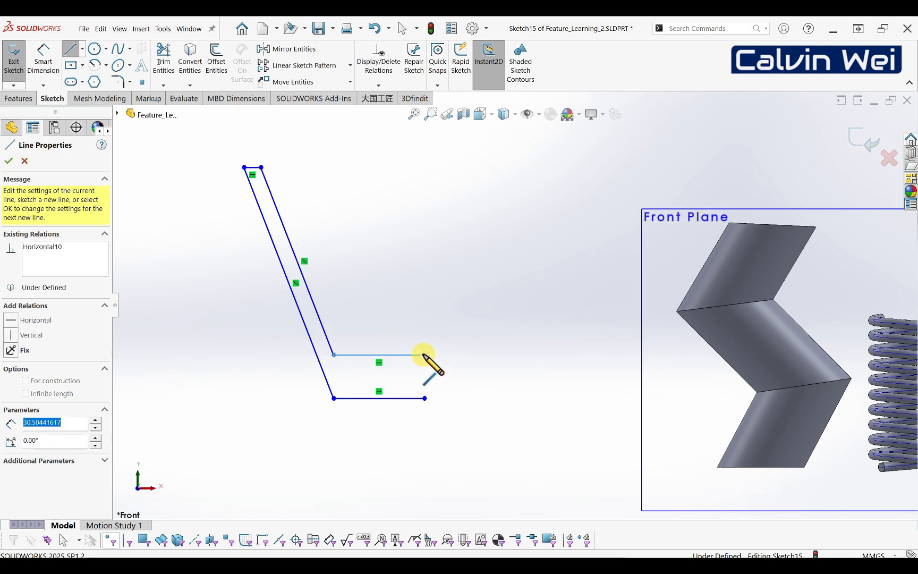
click(425, 398)
key(Escape)
key(Escape)
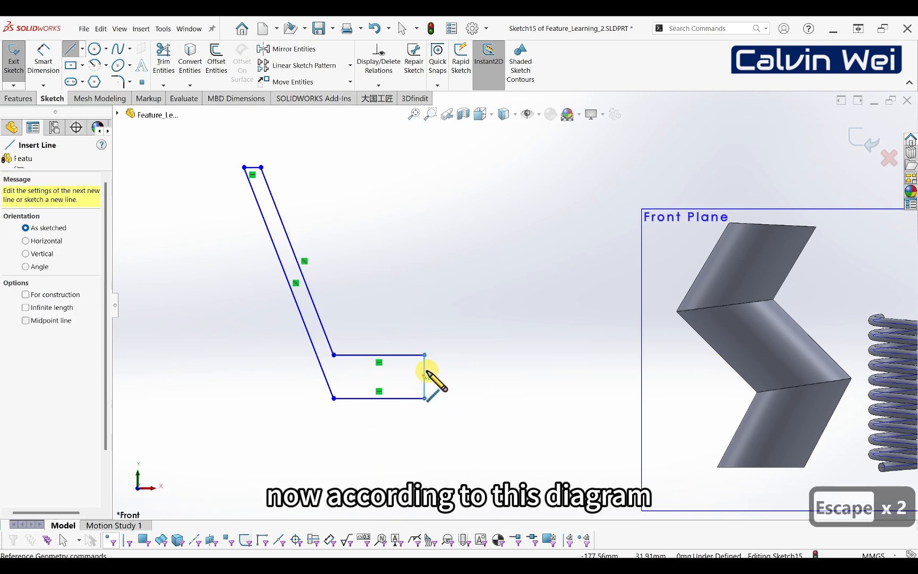
Step: Convert the vertical edge closing the base into a construction line
click(424, 375)
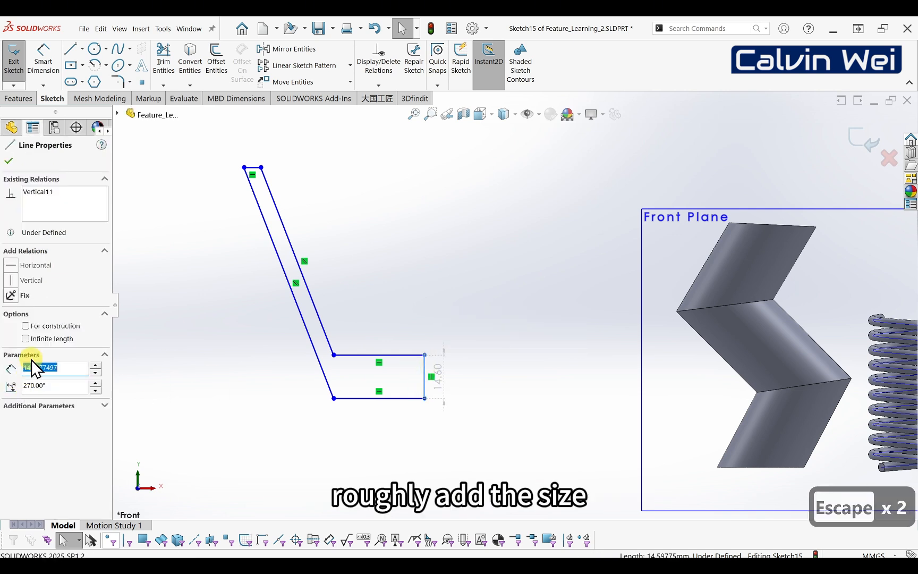
click(38, 326)
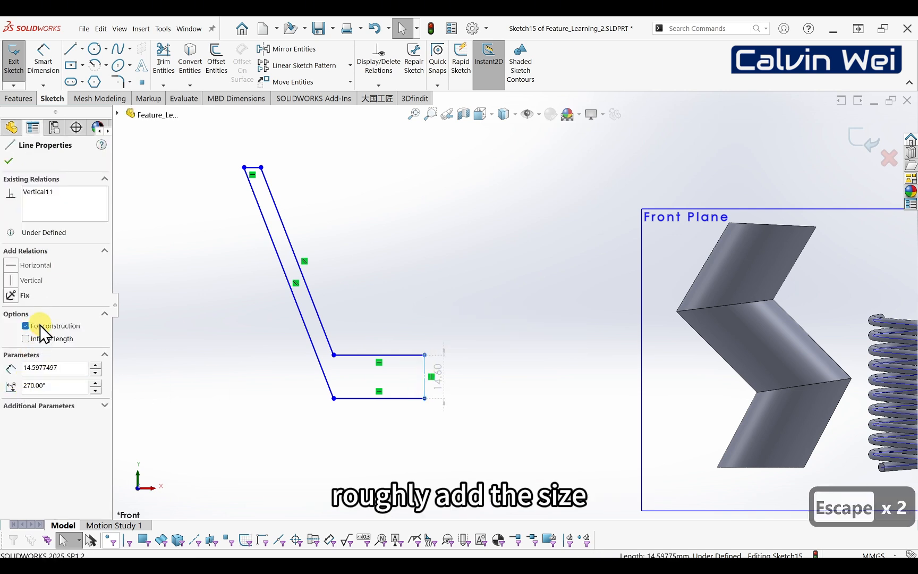
click(8, 160)
Step: Dimension the distance between the two slanted wall lines and set the wall thickness to 3 mm
right_drag(395, 200, 400, 151)
drag(287, 234, 274, 255)
click(277, 253)
click(258, 260)
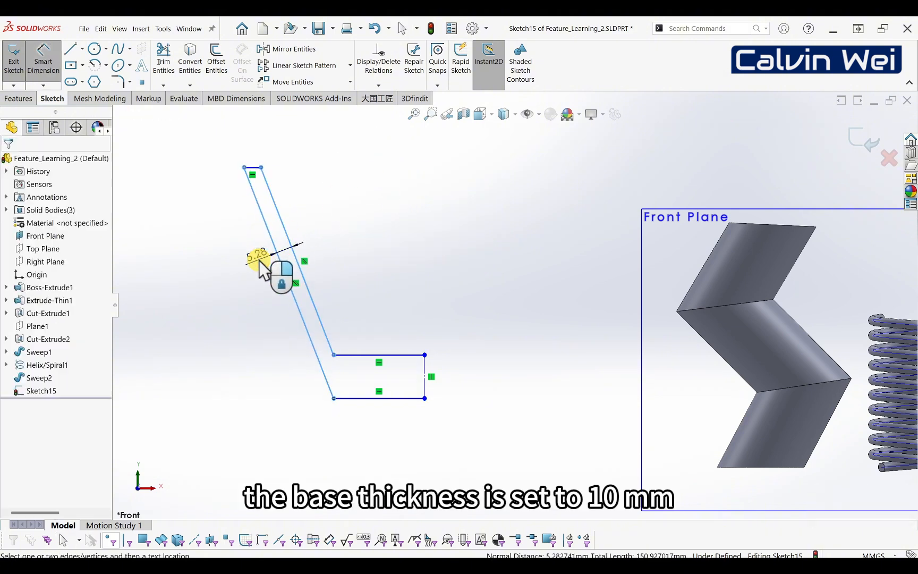
text(3)
key(Return)
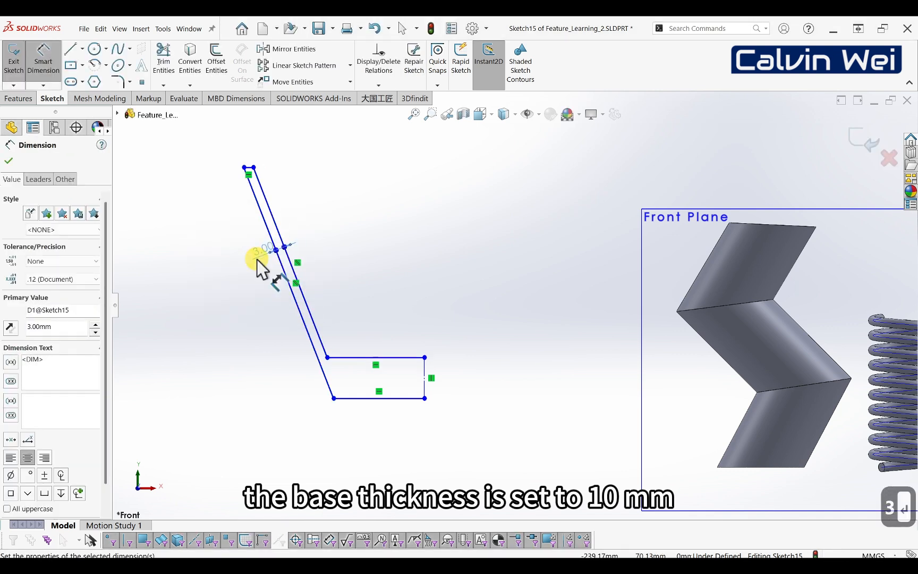
Step: Dimension the distance between the two horizontal base lines and set the base thickness to 10 mm
click(410, 358)
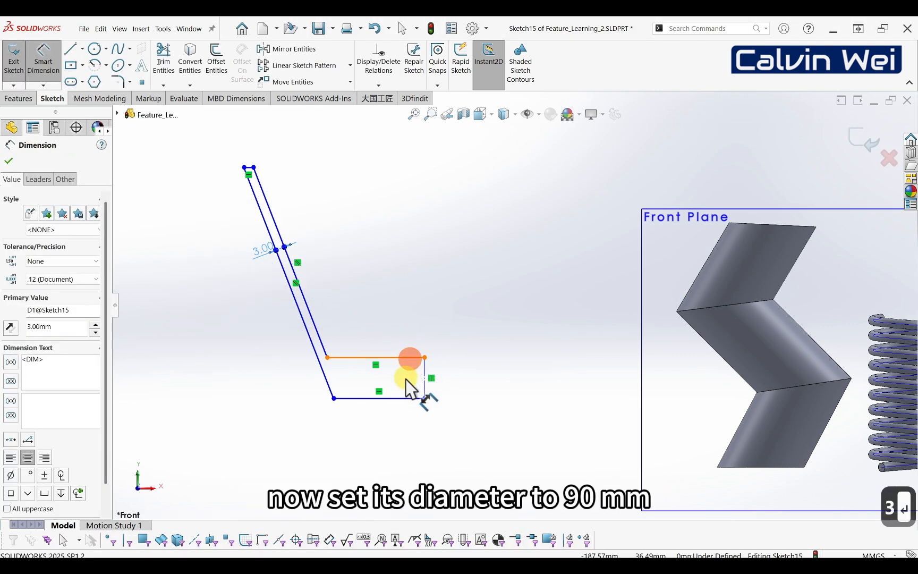
click(408, 400)
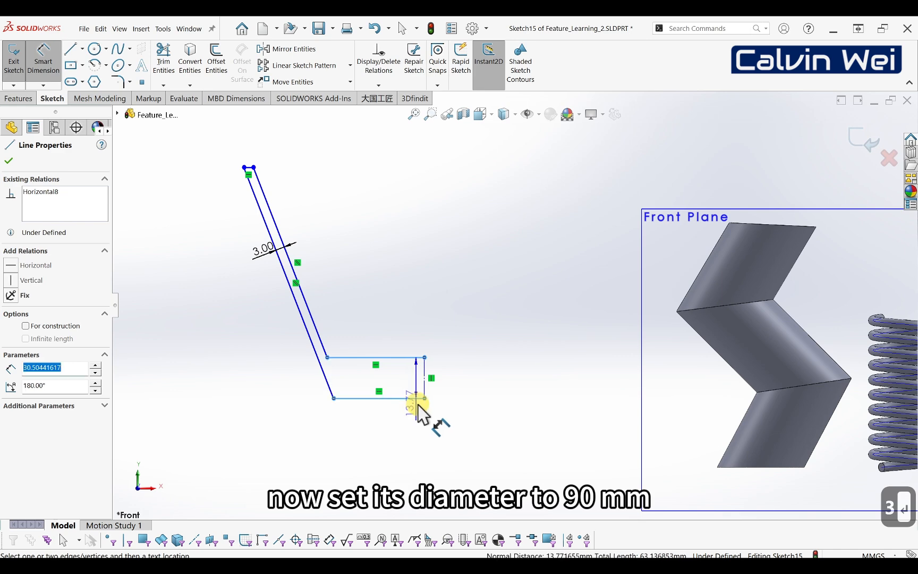
click(455, 410)
text(10)
key(Return)
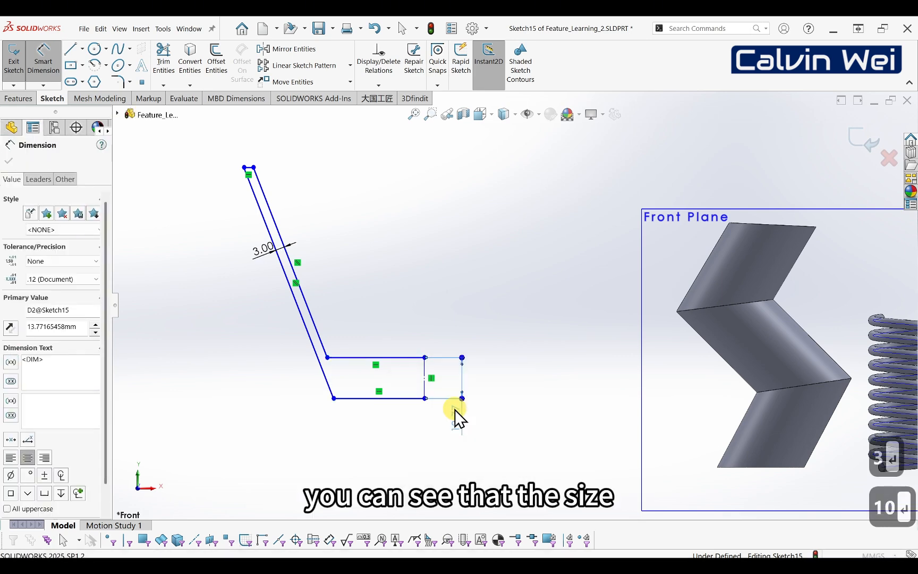
Step: Add a diameter dimension of 90 mm from the wall's outer top endpoint, doubled across the vertical construction line
click(243, 167)
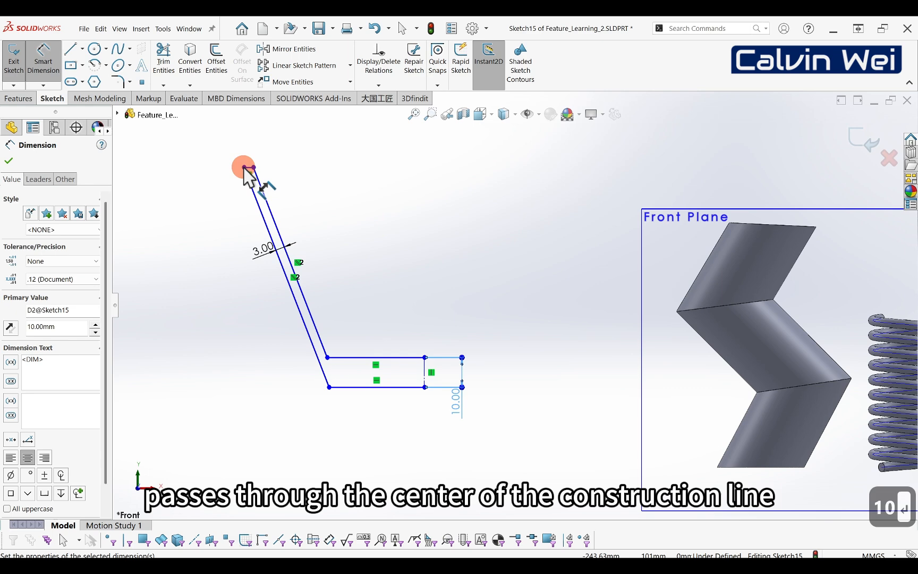
click(425, 369)
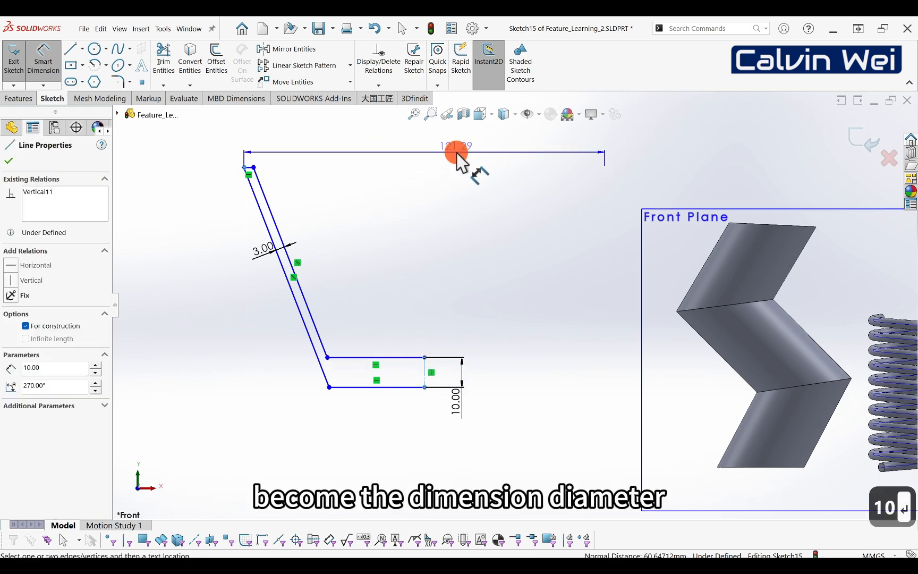
click(462, 157)
text(90)
key(Return)
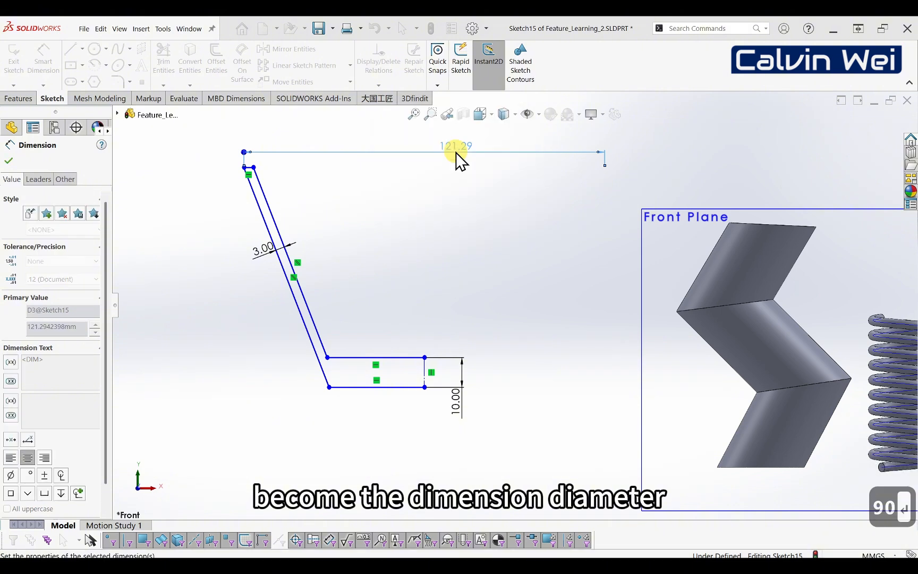
click(506, 290)
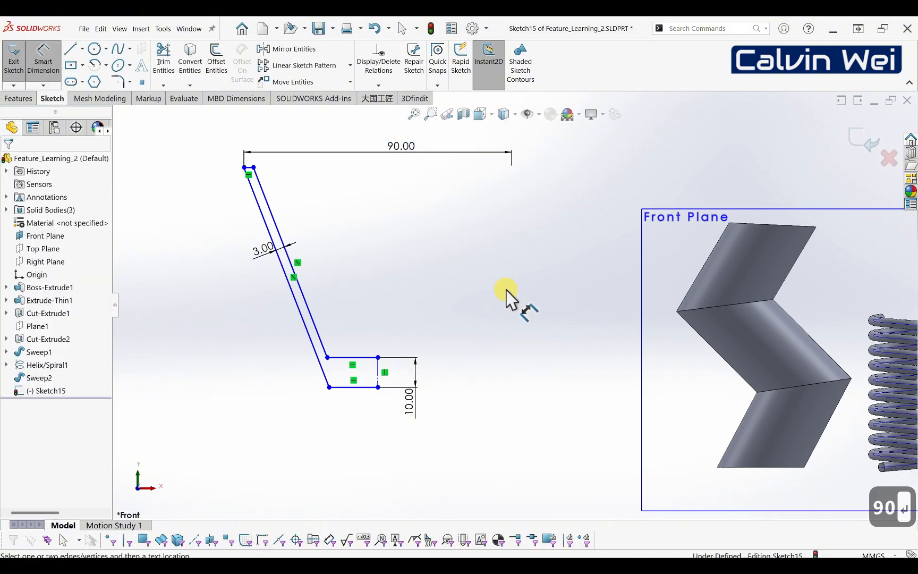
Step: Dimension the cup's overall height from the wall's top endpoint to the base's bottom line as 93 mm
click(251, 168)
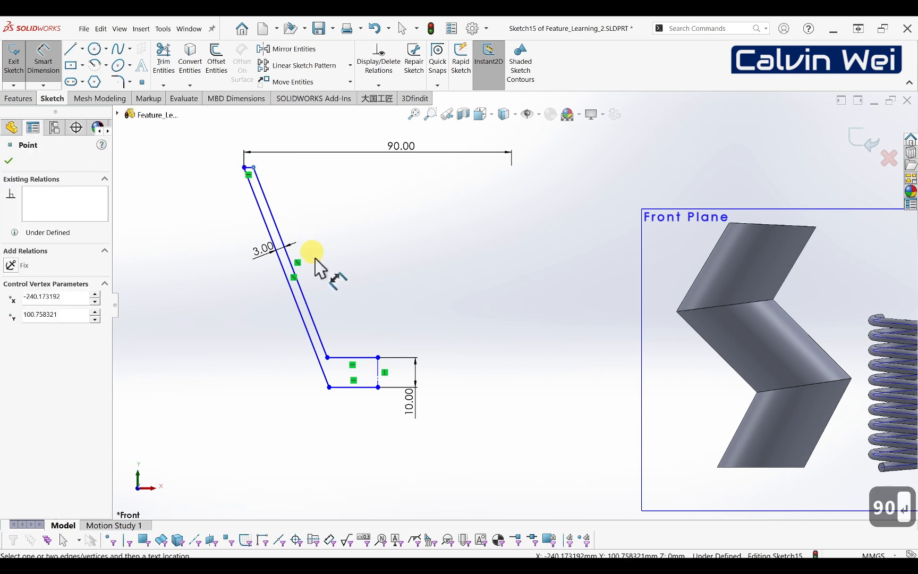
click(350, 388)
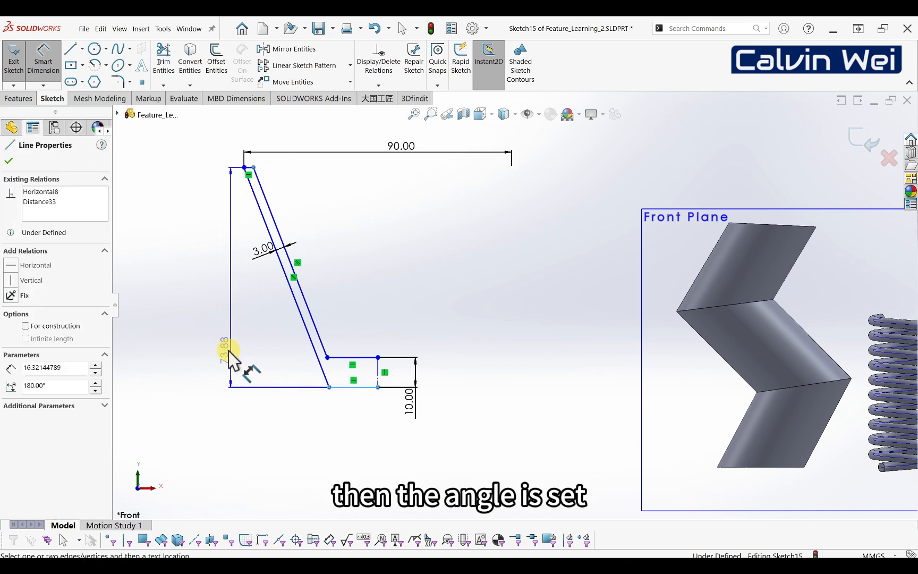
click(215, 337)
text(93)
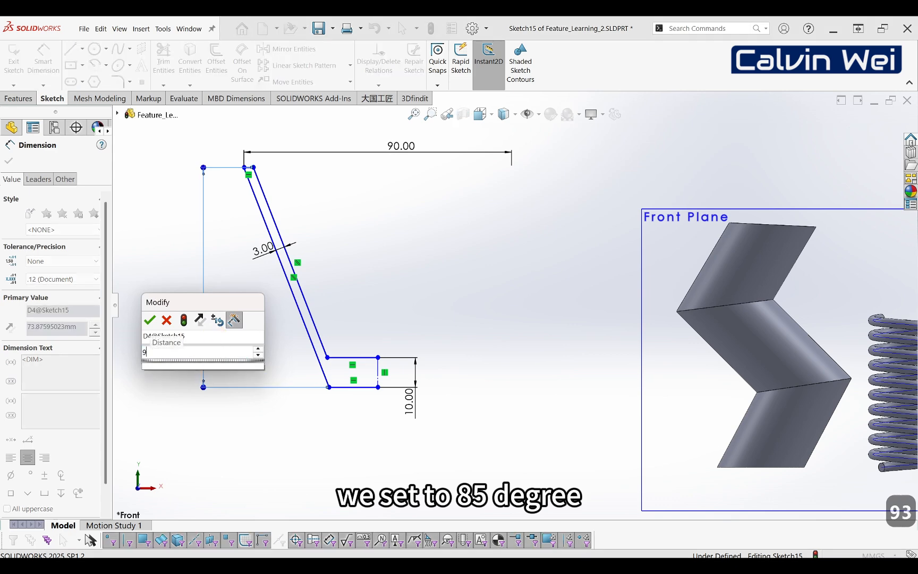
key(Return)
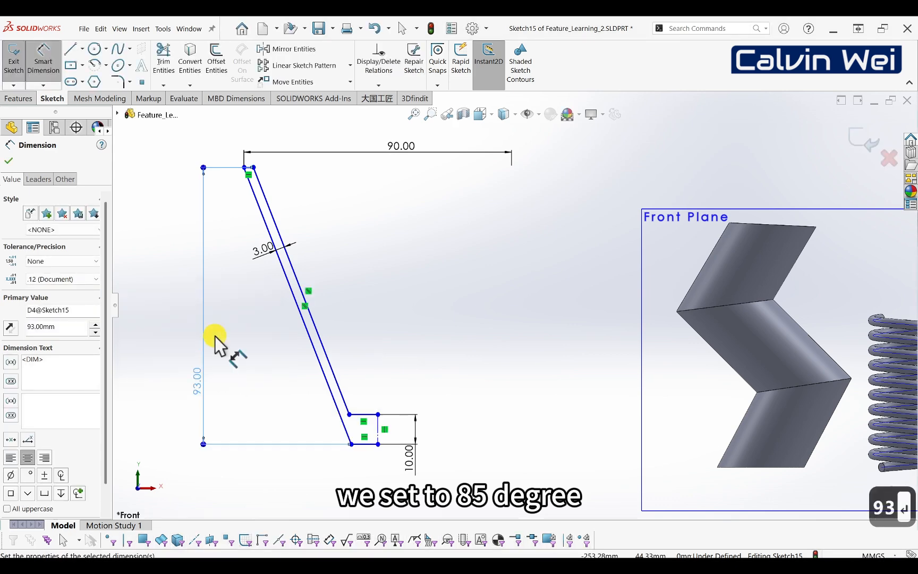
click(428, 279)
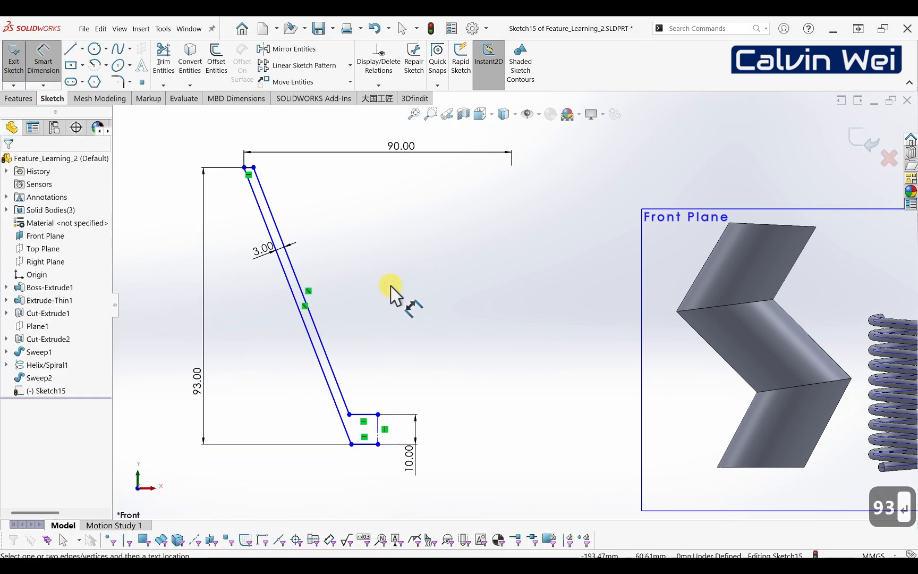
Step: Dimension the outside angle between the outer wall line and the base's bottom line as 85 degrees
click(330, 393)
click(358, 445)
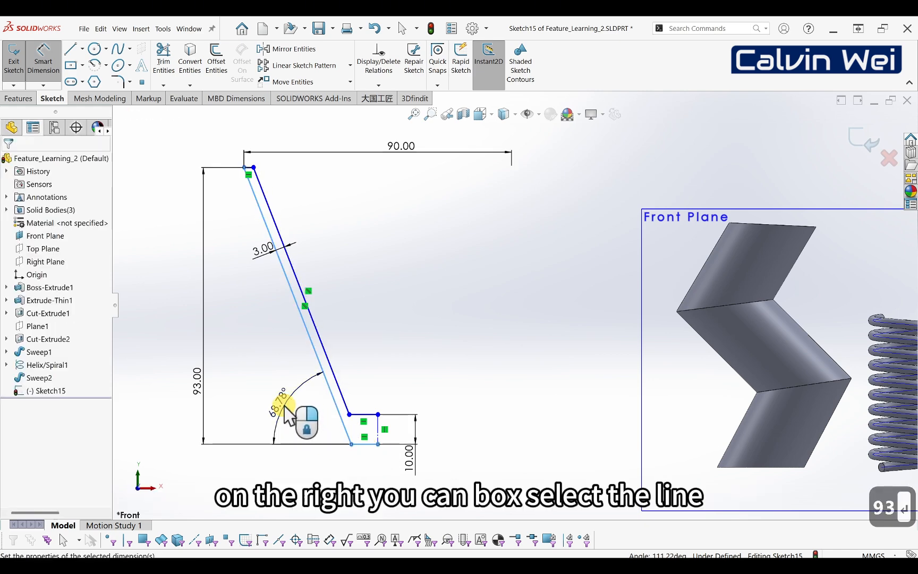
click(285, 413)
text(85)
key(Return)
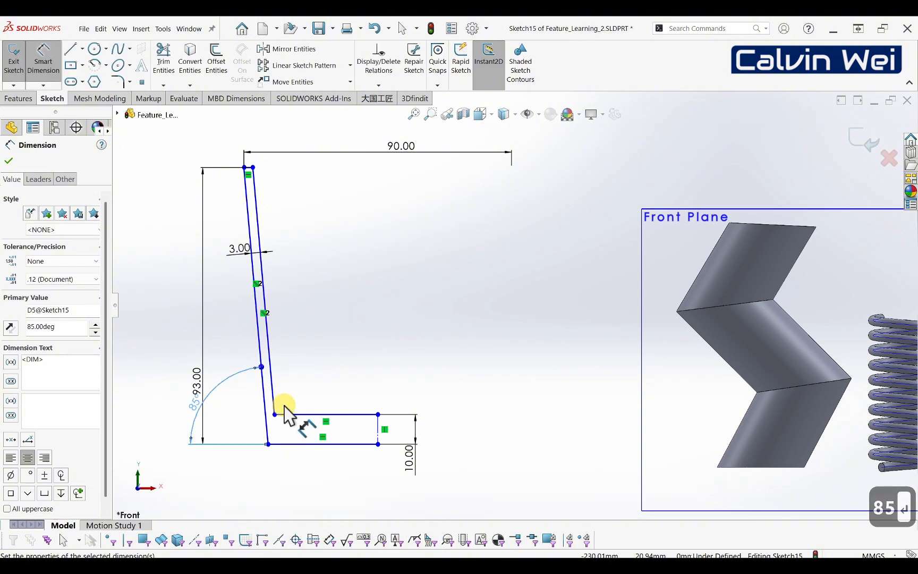
scroll(314, 392, up, 2)
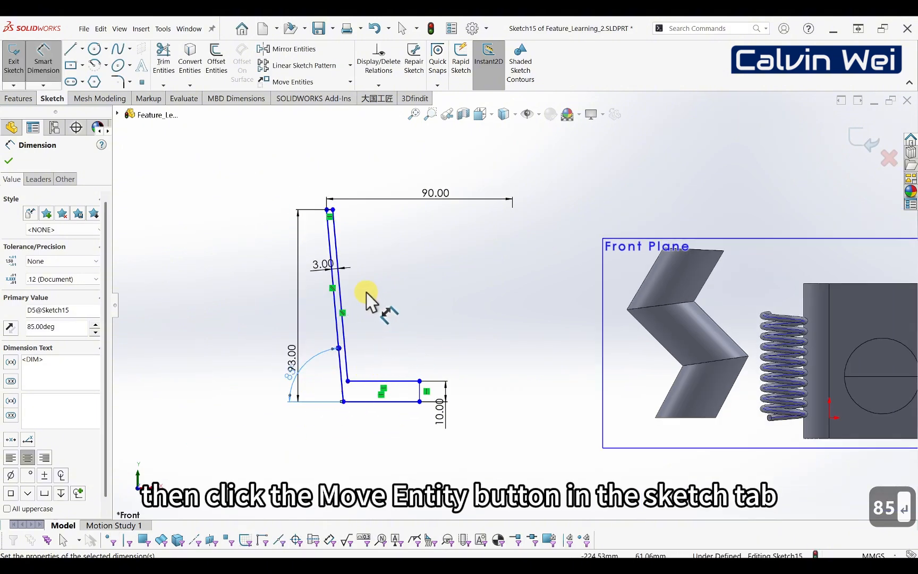
key(Escape)
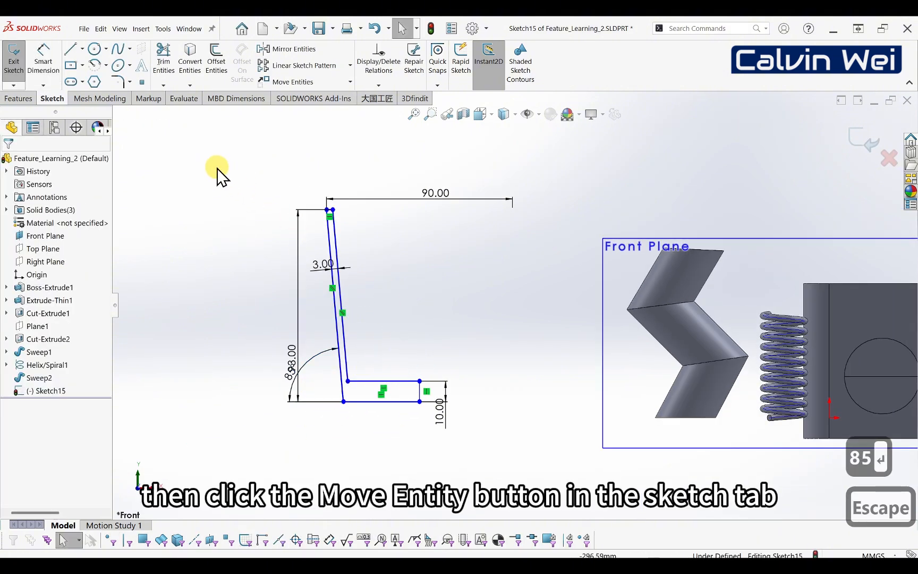
Step: Move the whole profile away from the zigzag body with relations kept, placing the construction line's lower endpoint at about X -241 mm, Y 7 mm
mouse_move(192, 136)
mouse_down()
mouse_move(455, 369)
mouse_move(585, 513)
mouse_up()
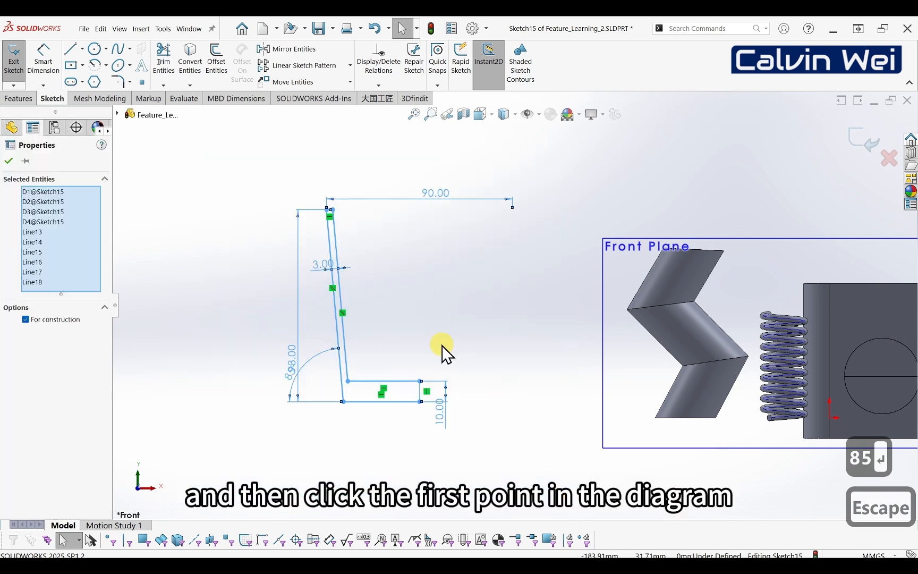
click(285, 82)
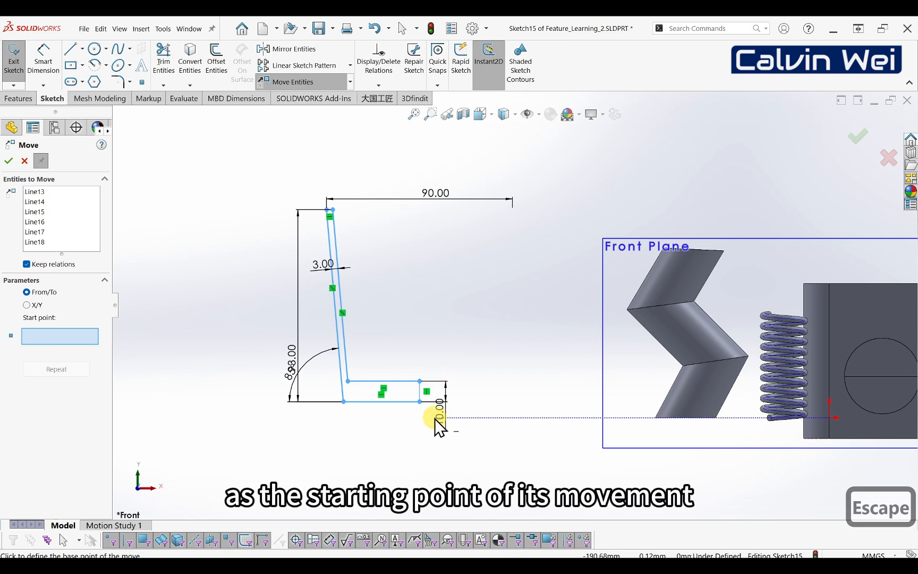
click(420, 402)
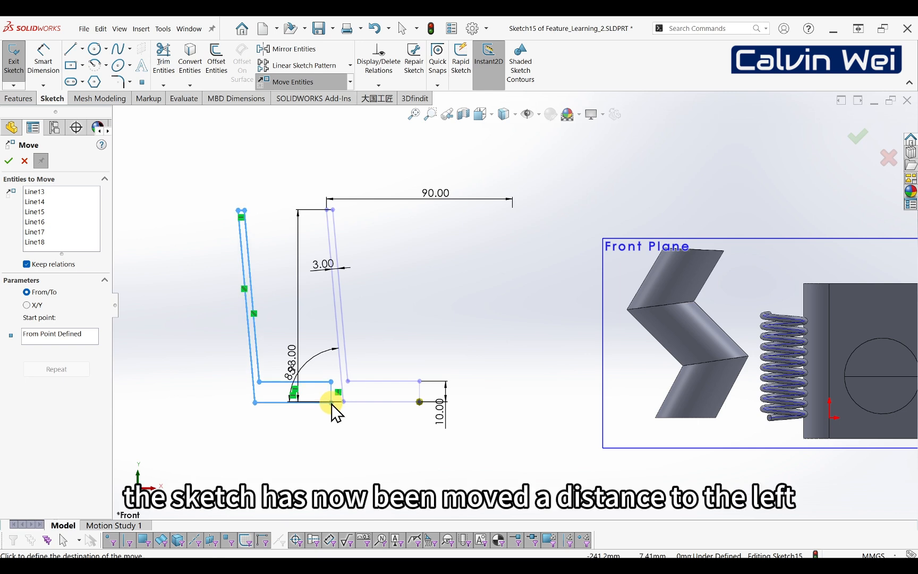
click(331, 404)
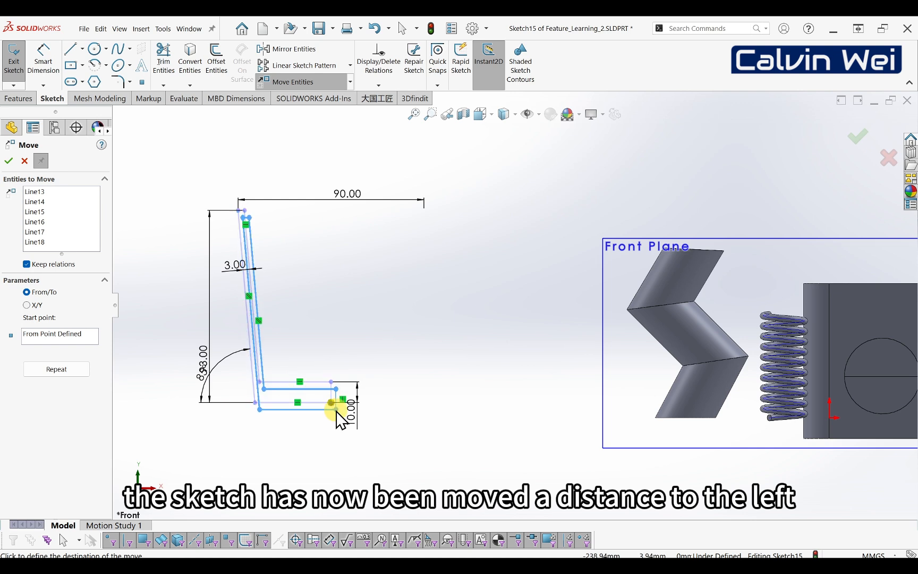
click(9, 161)
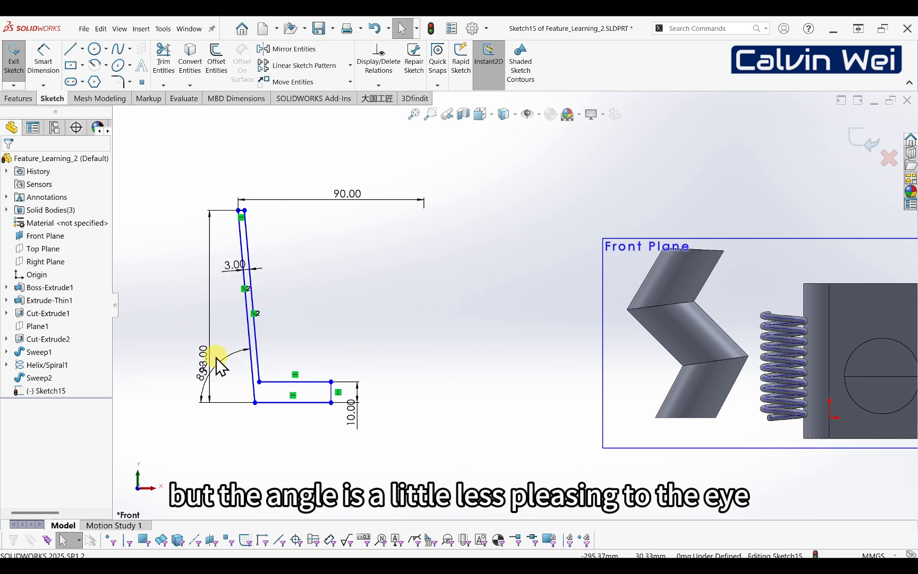
Step: Reposition the 85° dimension outside the height dimension, and fix the lower endpoint of the construction line in place
click(200, 376)
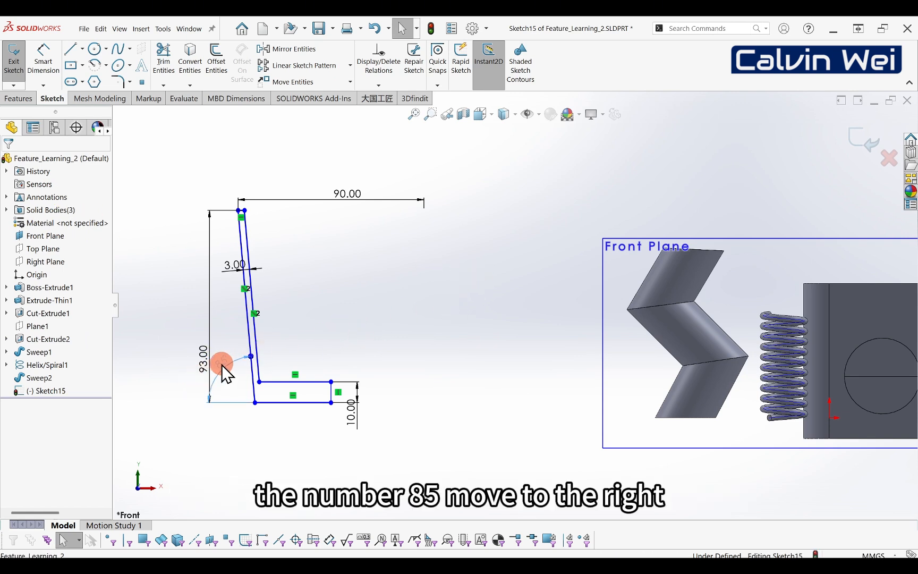
drag(247, 339, 184, 344)
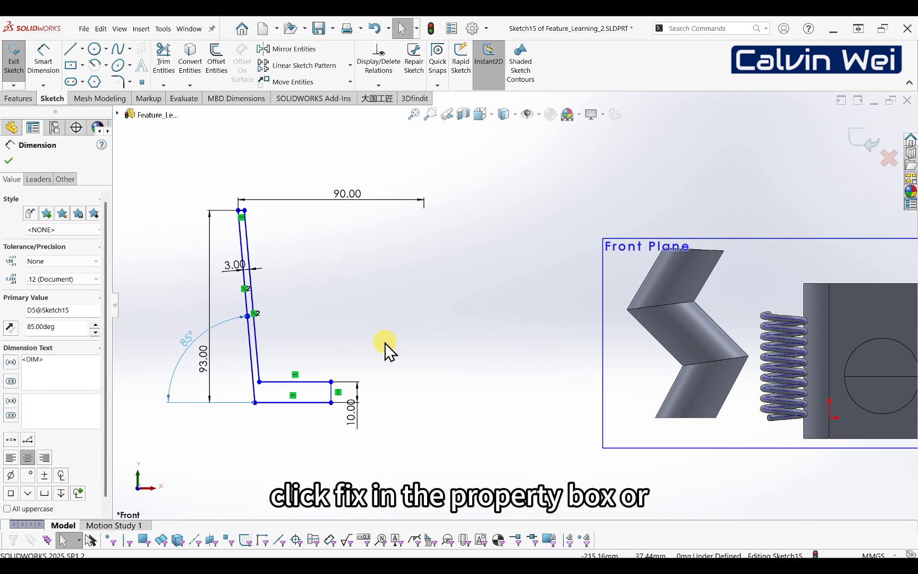
click(330, 403)
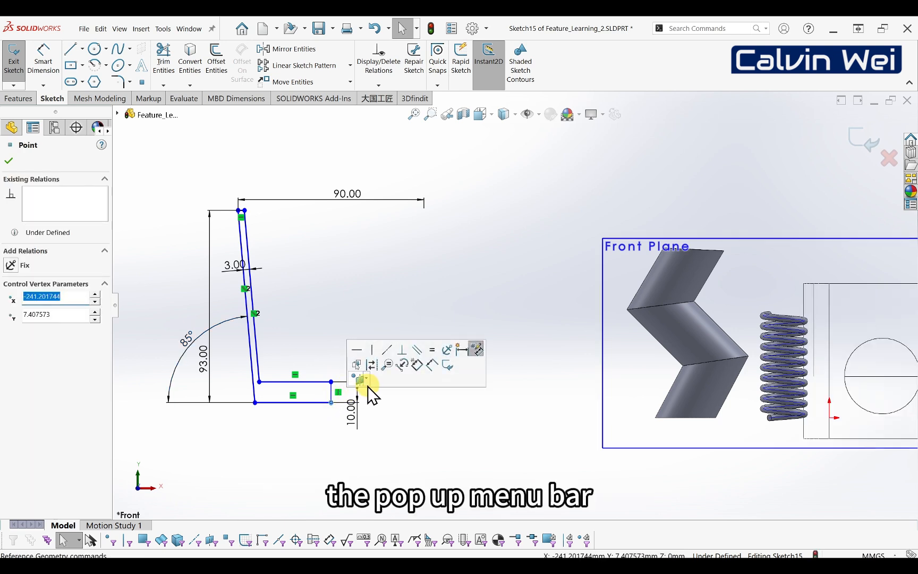
click(449, 350)
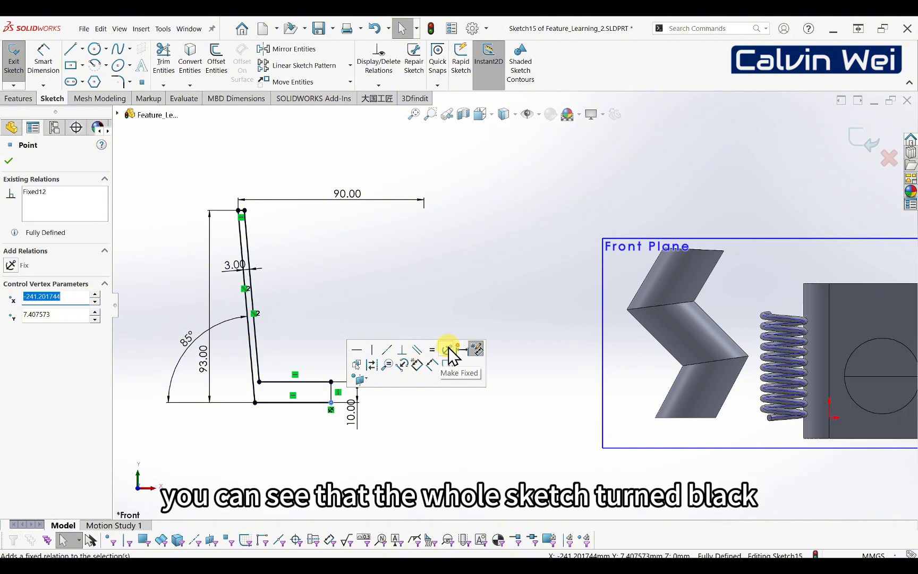
Step: Revolve the cup half-section 360 degrees about its vertical construction line, letting the sketch be closed automatically
click(456, 429)
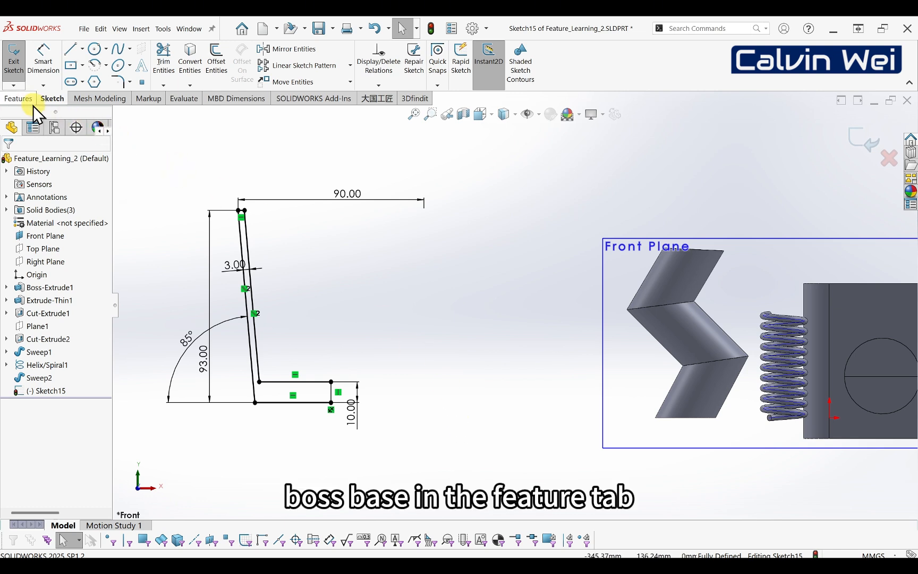
click(20, 99)
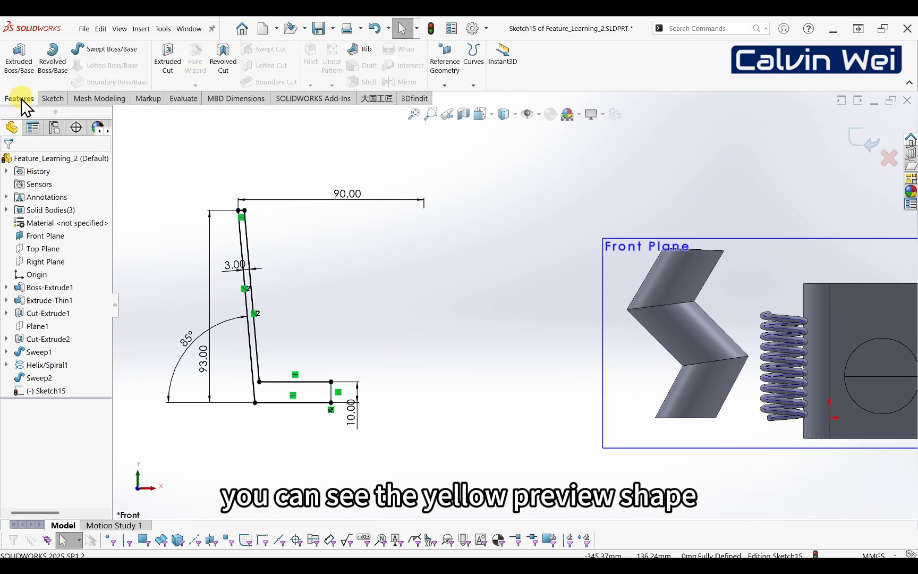
click(51, 67)
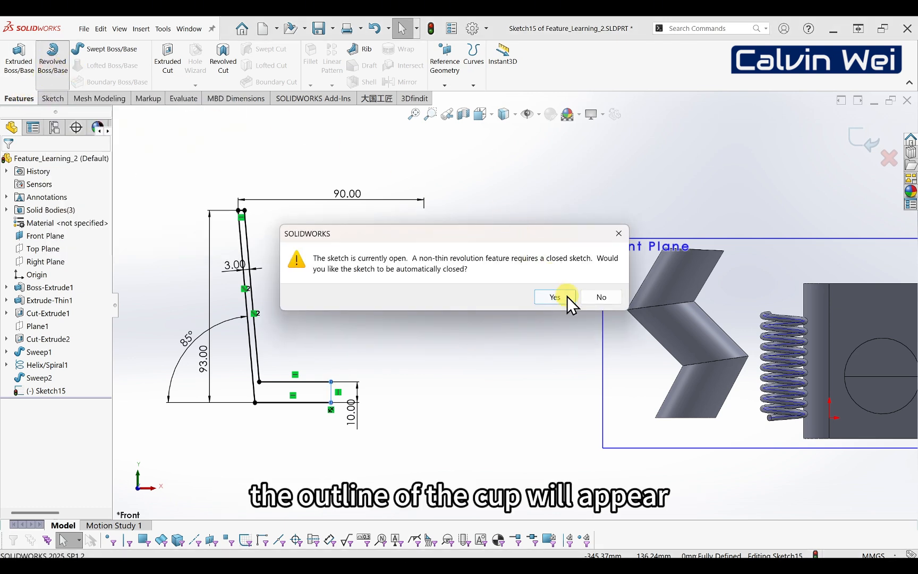
click(559, 301)
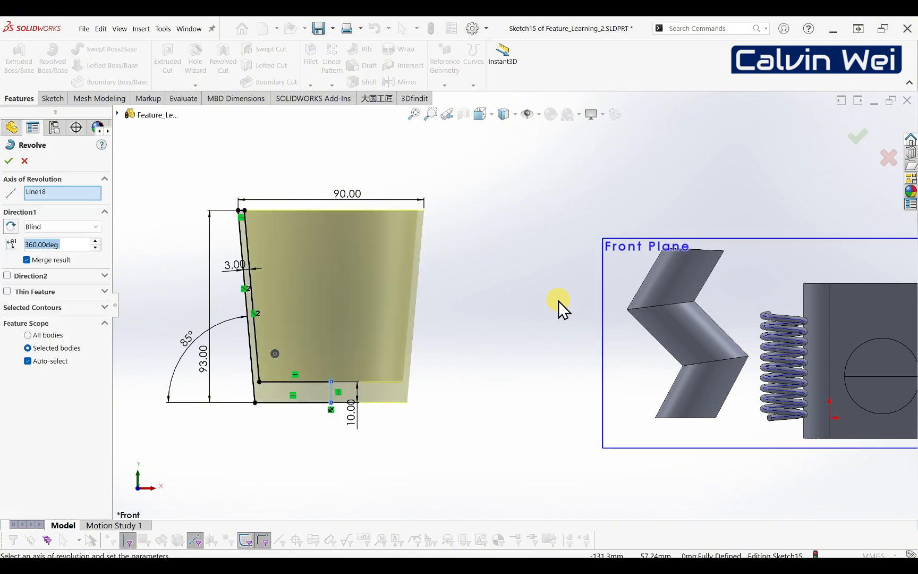
mouse_move(391, 293)
middle_down()
mouse_move(381, 301)
mouse_move(367, 366)
mouse_move(378, 333)
mouse_move(375, 368)
middle_up()
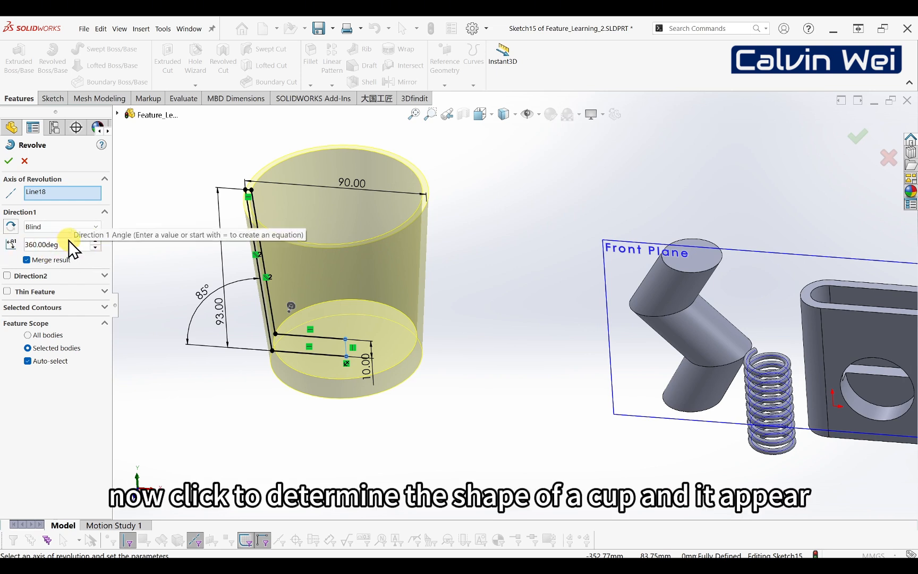
click(9, 160)
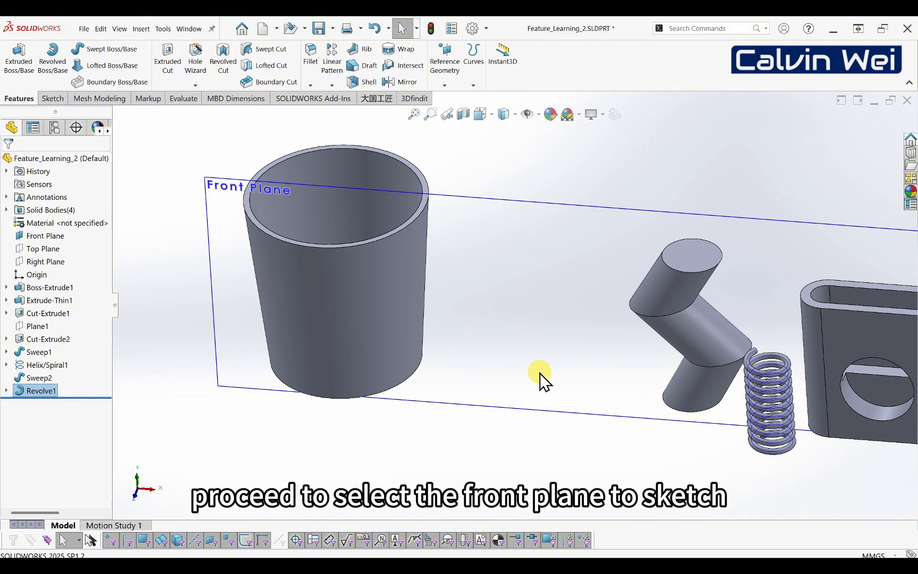
Step: Start a new sketch on the Front Plane
scroll(540, 373, up, 2)
middle_drag(541, 373, 541, 359)
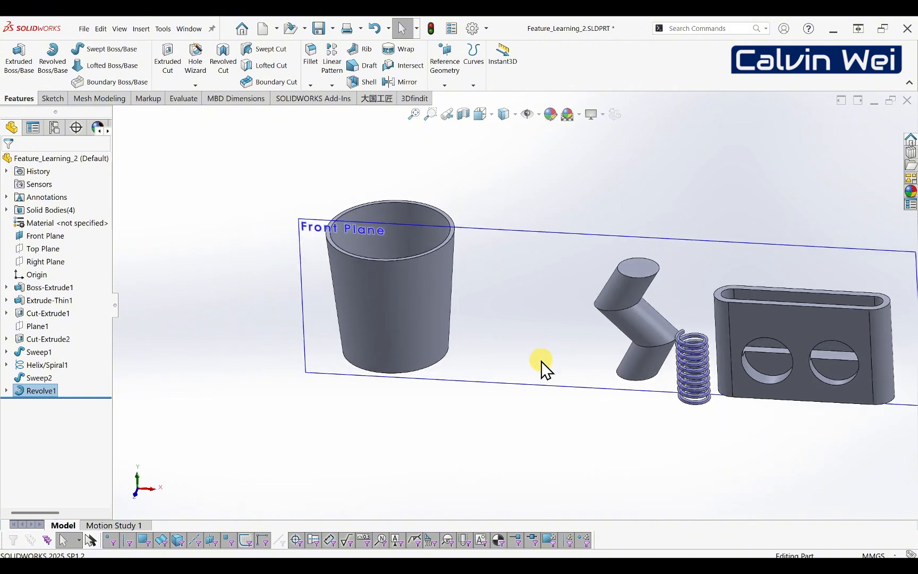
click(528, 261)
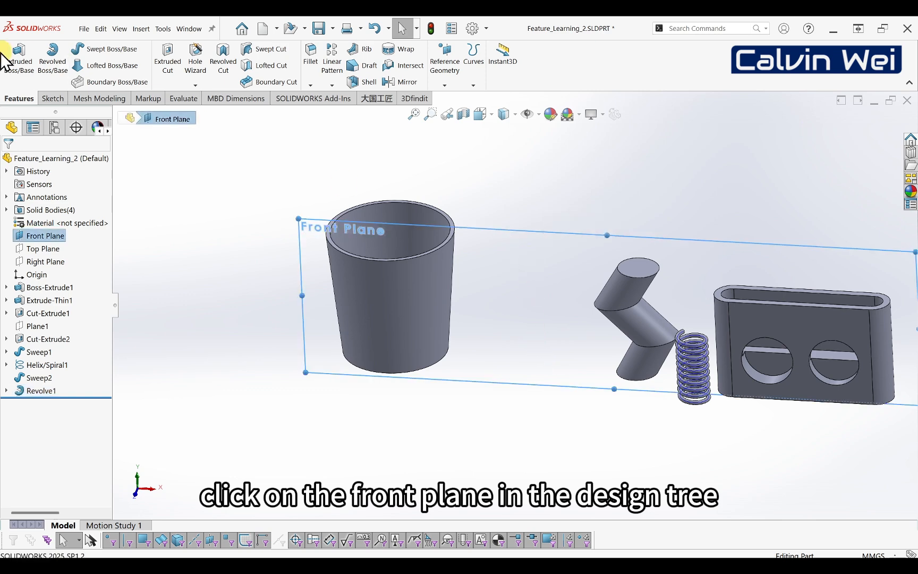
click(53, 99)
click(13, 64)
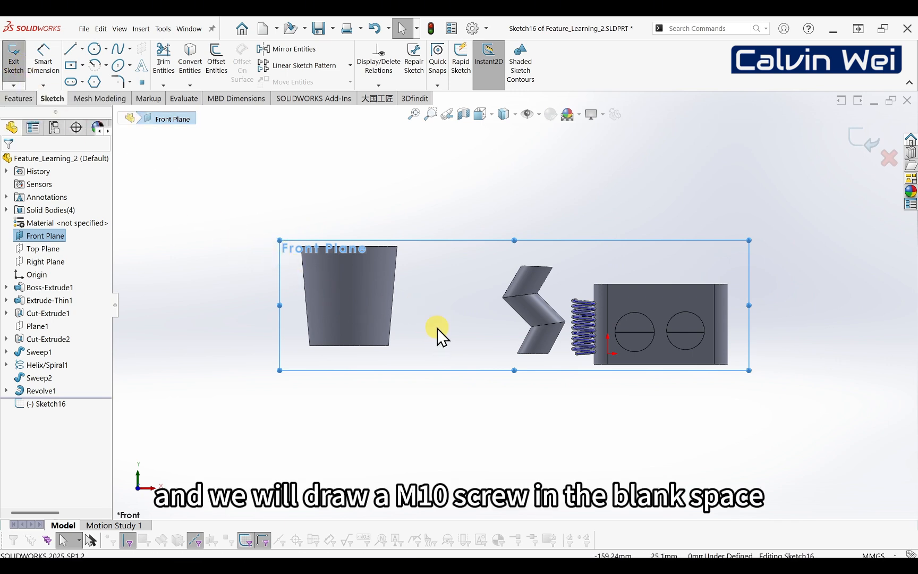
Step: Sketch a closed, stepped half-profile of a screw about 31 mm tall between the cup and the zigzag body, with a solid line as its centre edge
scroll(438, 328, down, 3)
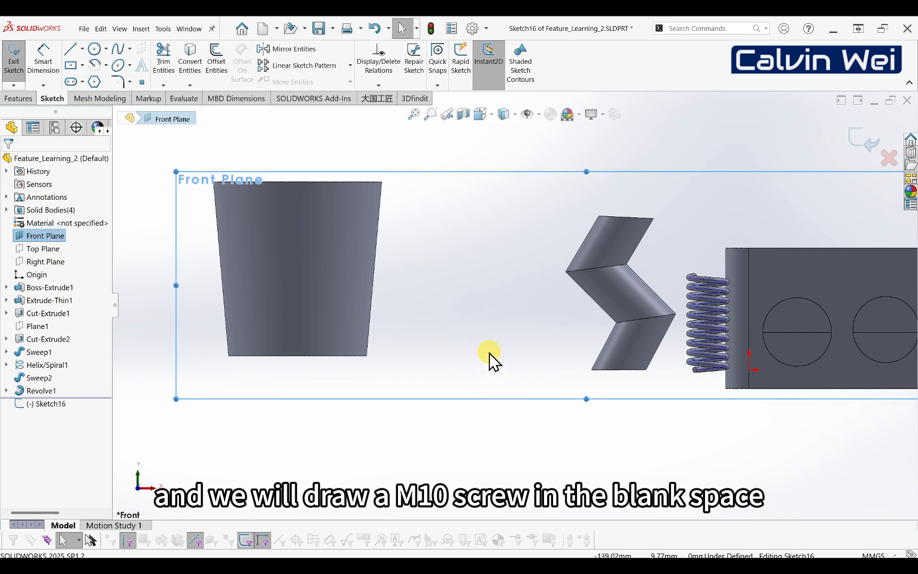
right_drag(484, 230, 442, 235)
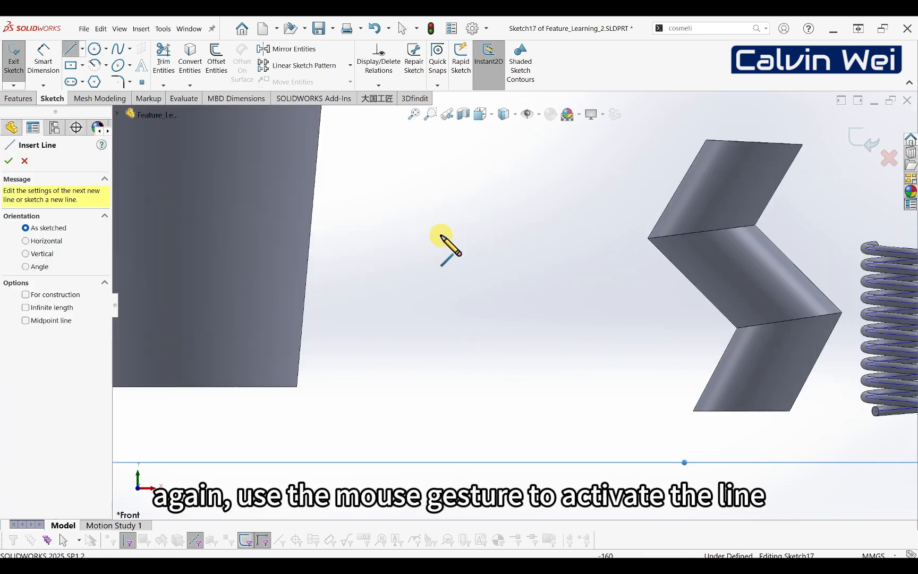
click(515, 442)
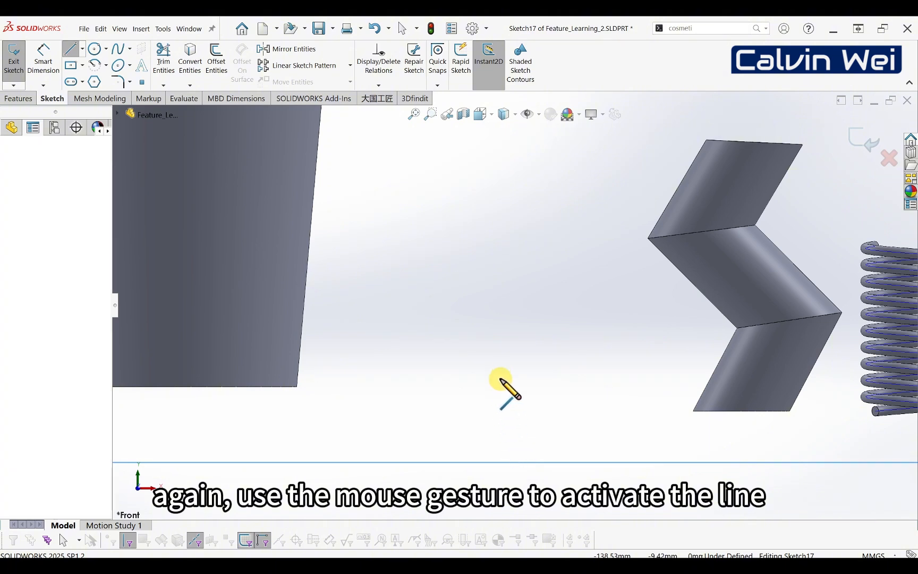
click(514, 340)
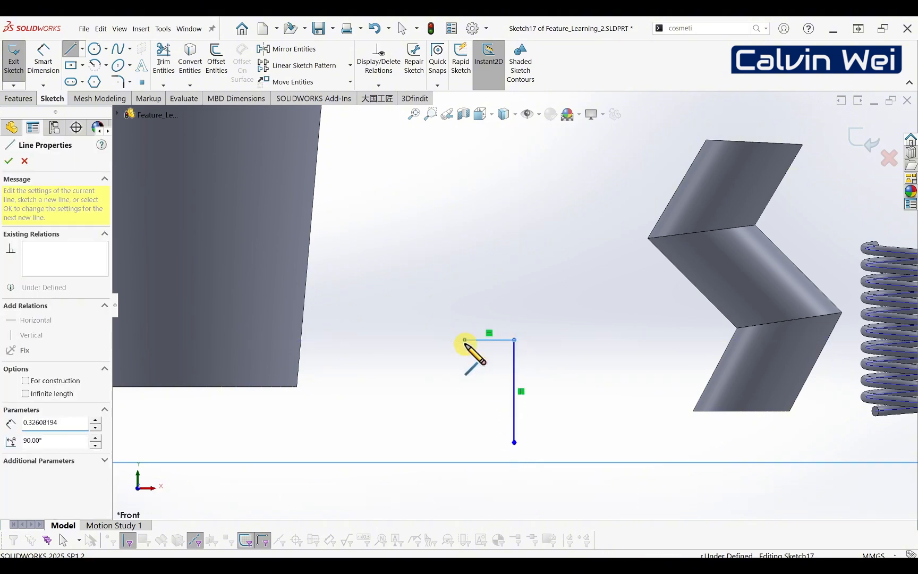
click(465, 340)
click(465, 378)
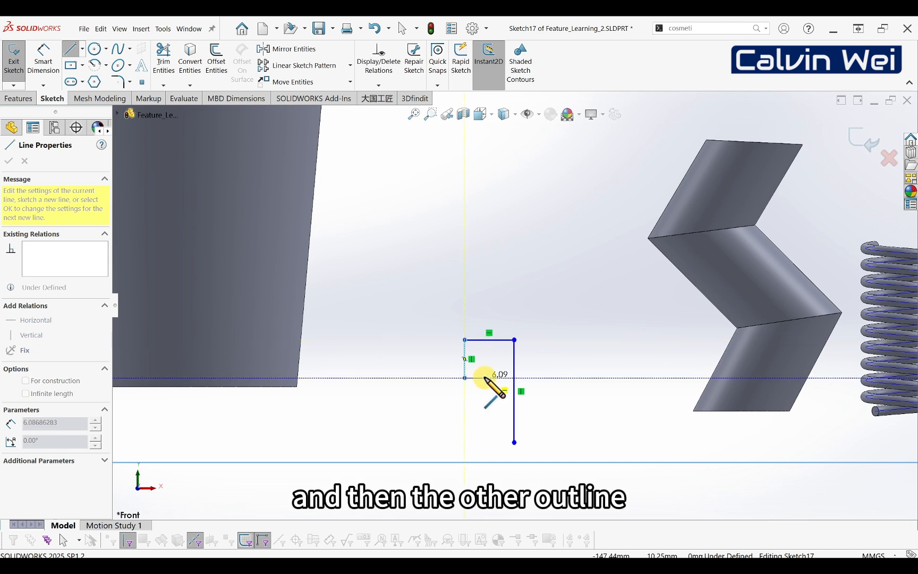
click(486, 378)
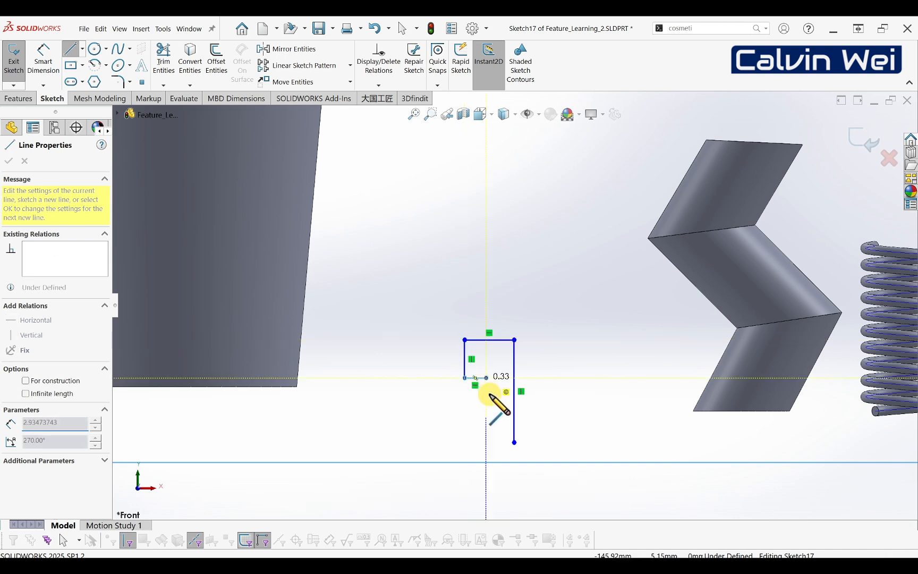
click(487, 442)
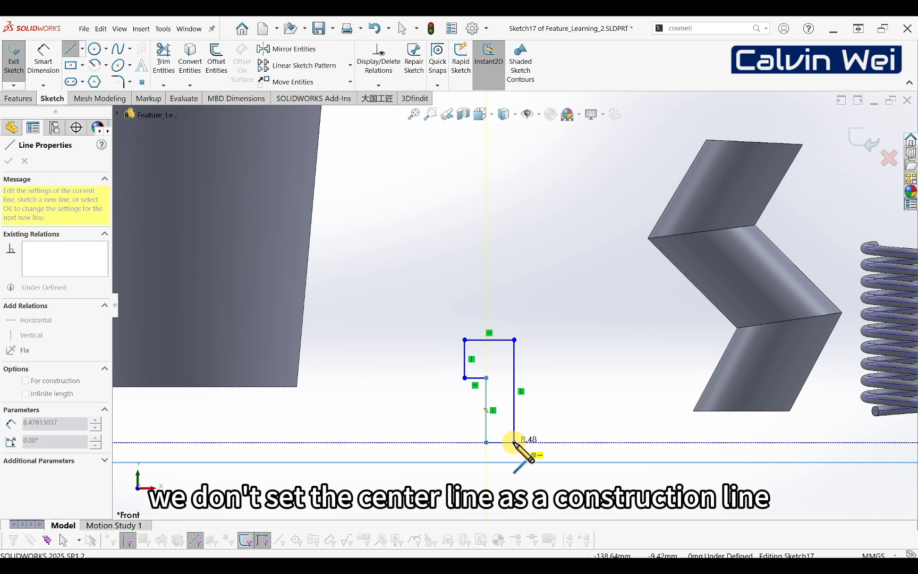
click(514, 442)
key(Escape)
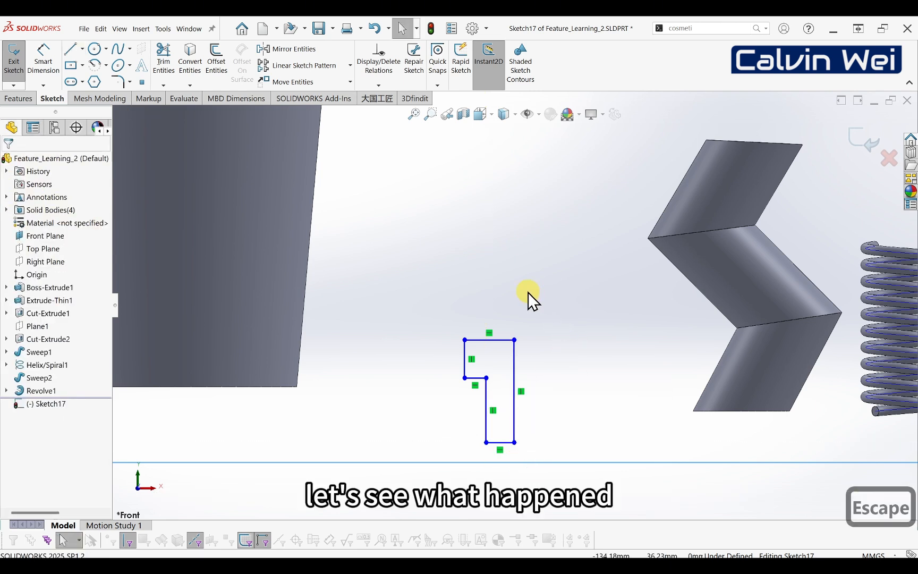
Step: Dimension the screw shank's half-width as 5 mm and its length as 16 mm
right_drag(470, 232, 475, 190)
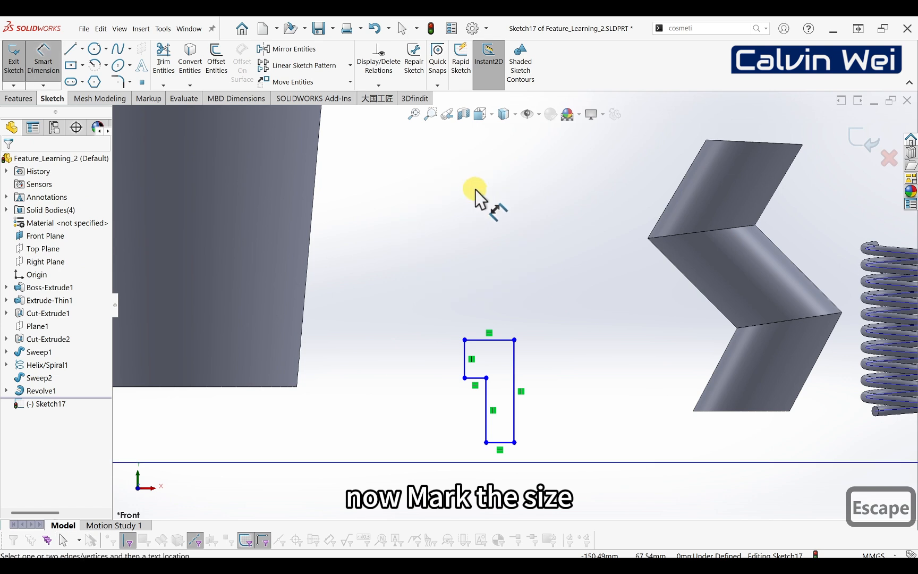
click(486, 412)
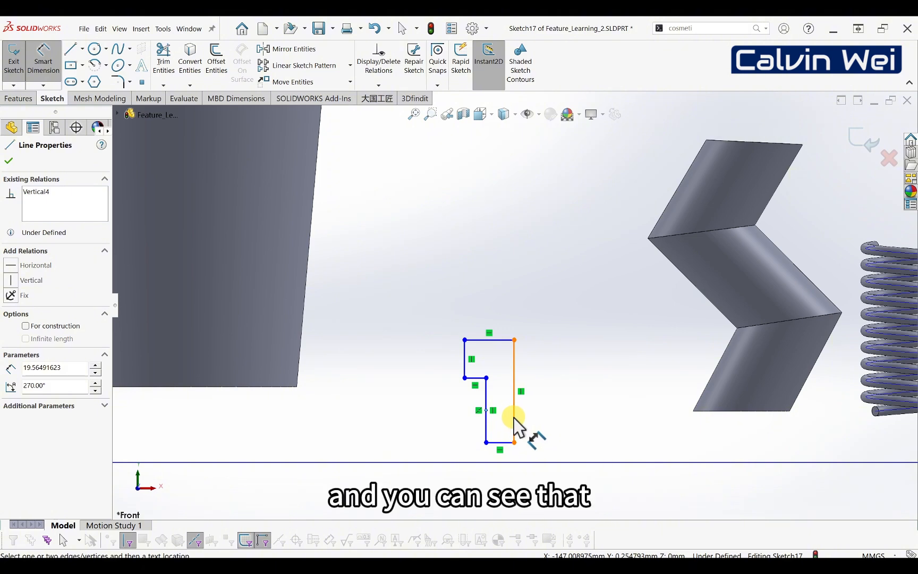
click(513, 418)
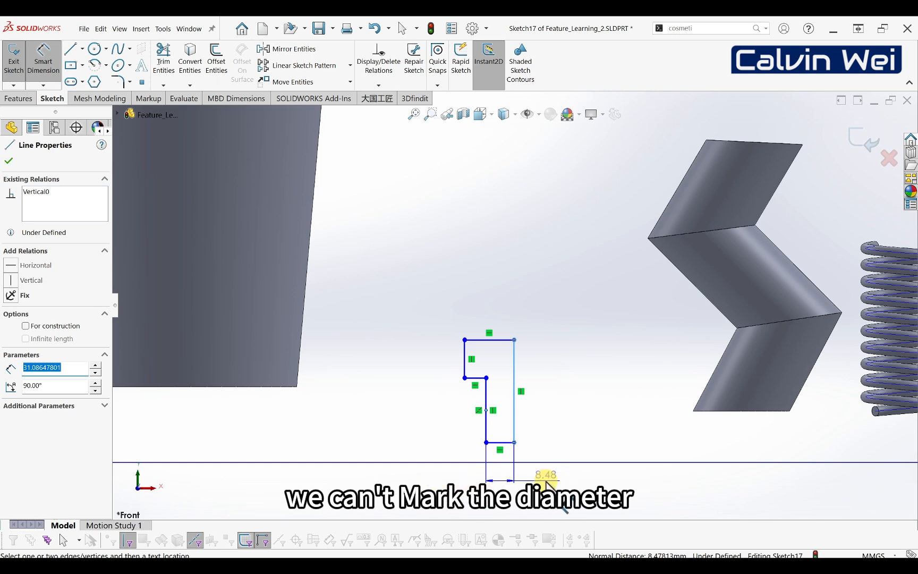
click(546, 482)
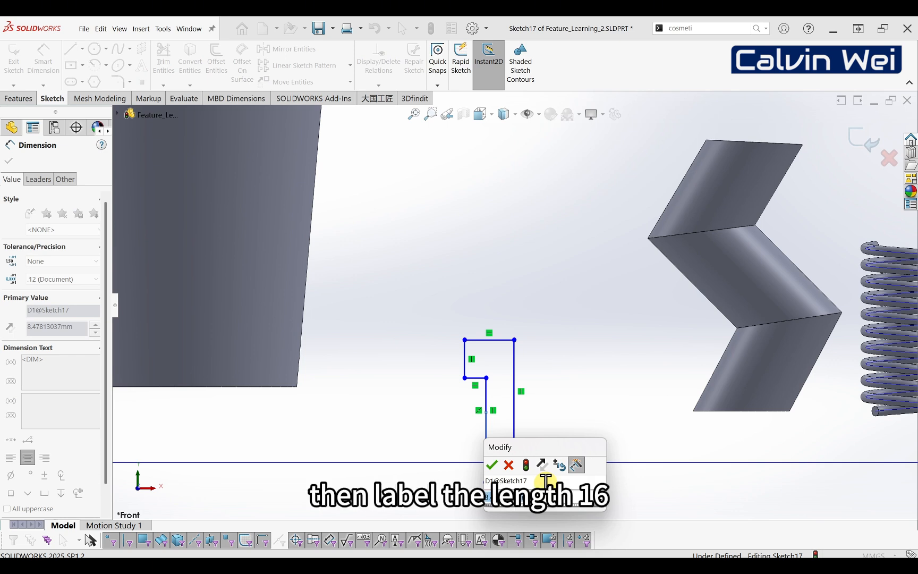
text(5)
key(Return)
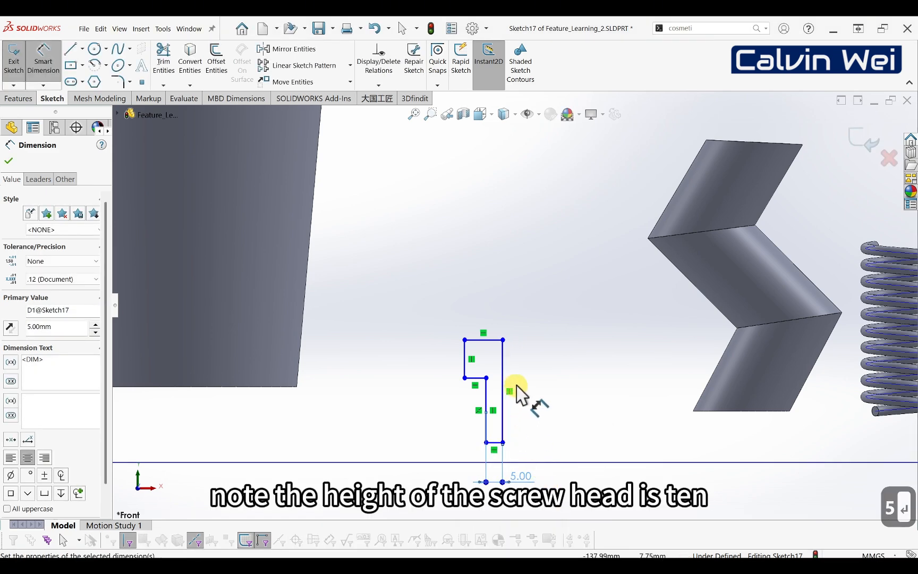
click(579, 378)
click(487, 400)
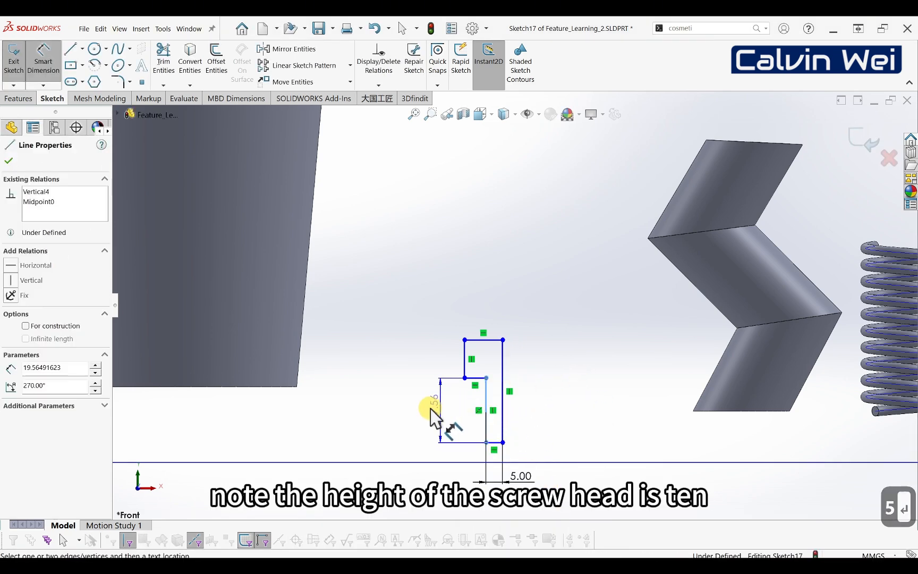
click(407, 419)
text(16)
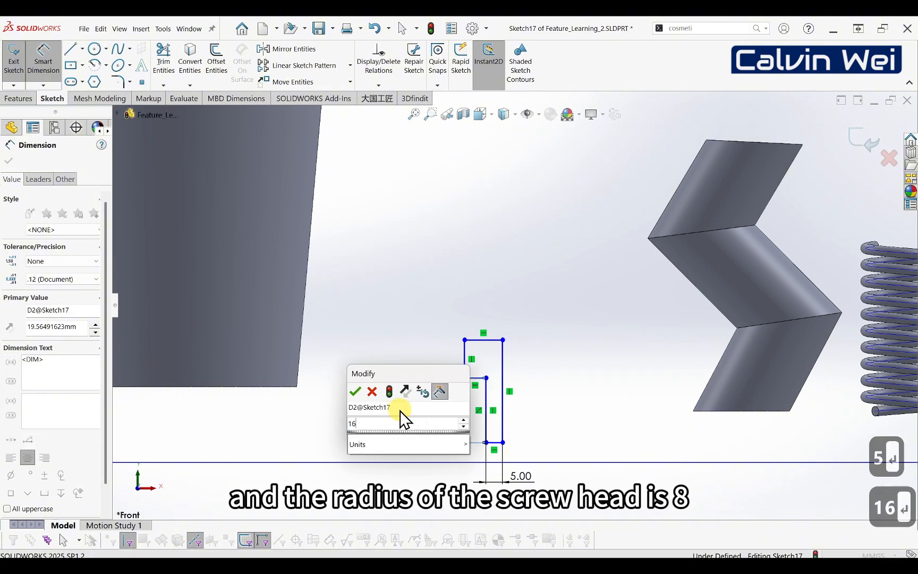
key(Return)
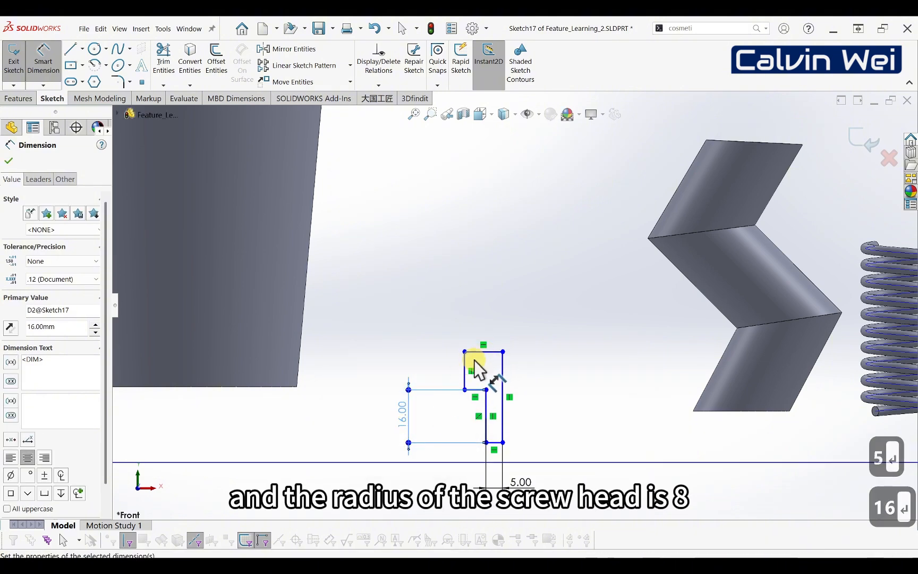
Step: Dimension the screw head's height as 10 mm and its half-width as 8 mm
click(466, 370)
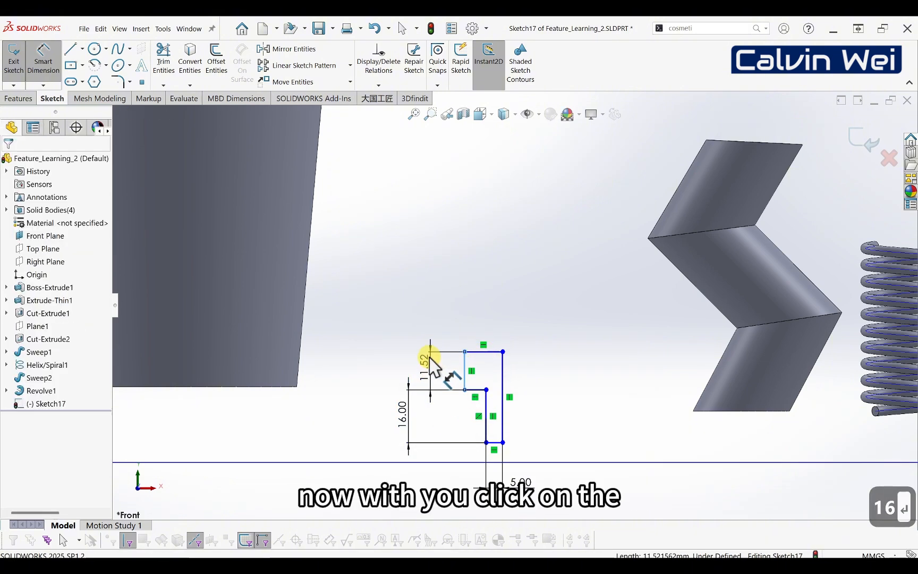
click(429, 357)
text(10)
key(Return)
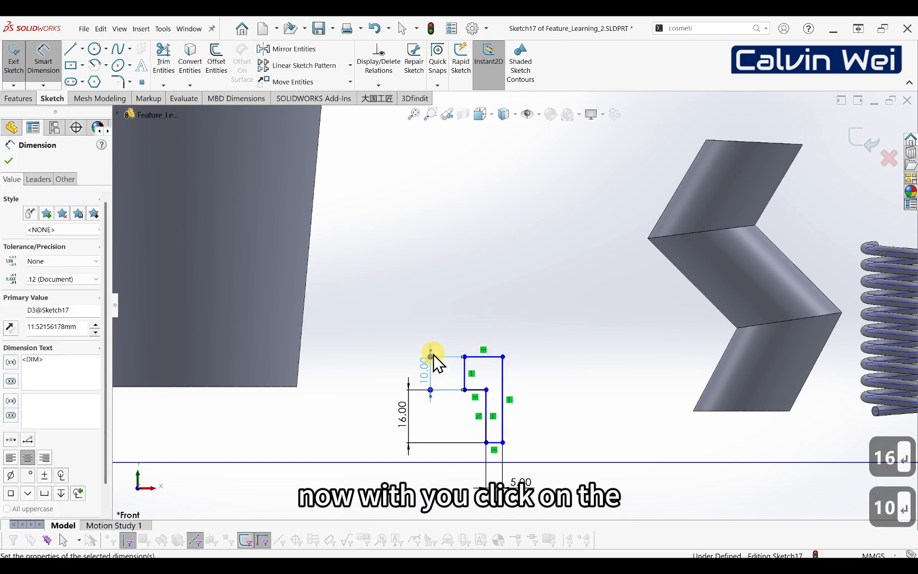
click(476, 357)
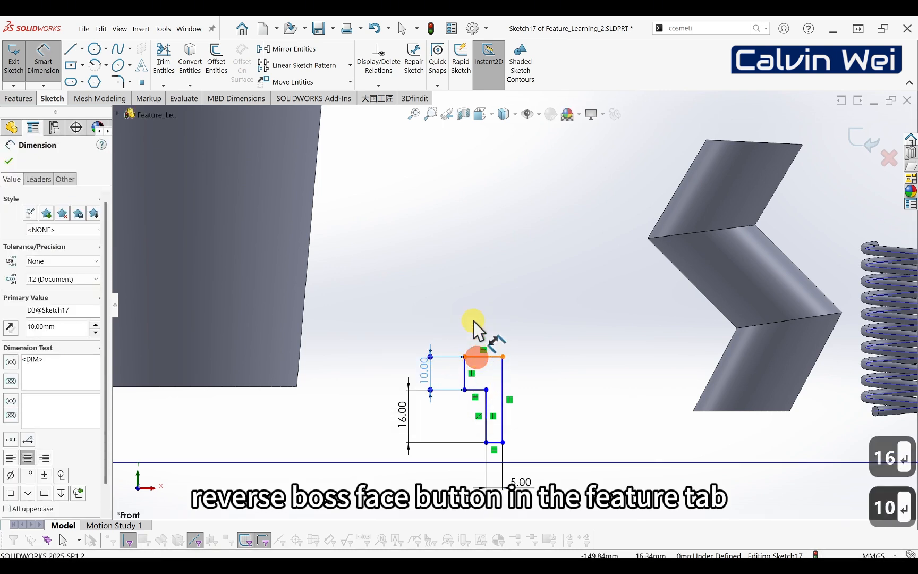
click(440, 309)
text(8)
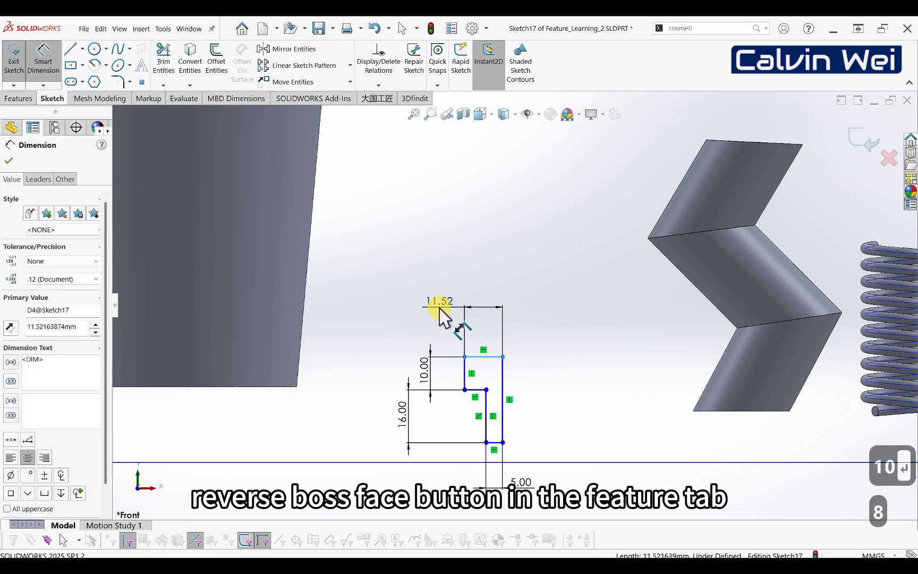
key(Return)
click(416, 256)
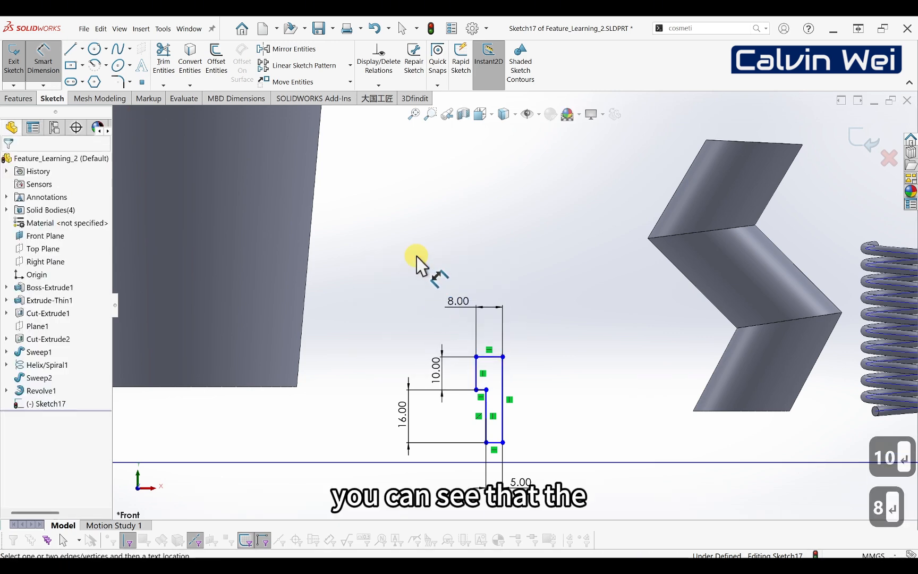
Step: Revolve the stepped screw profile 360 degrees about its long vertical centre edge with Revolved Boss/Base
click(21, 100)
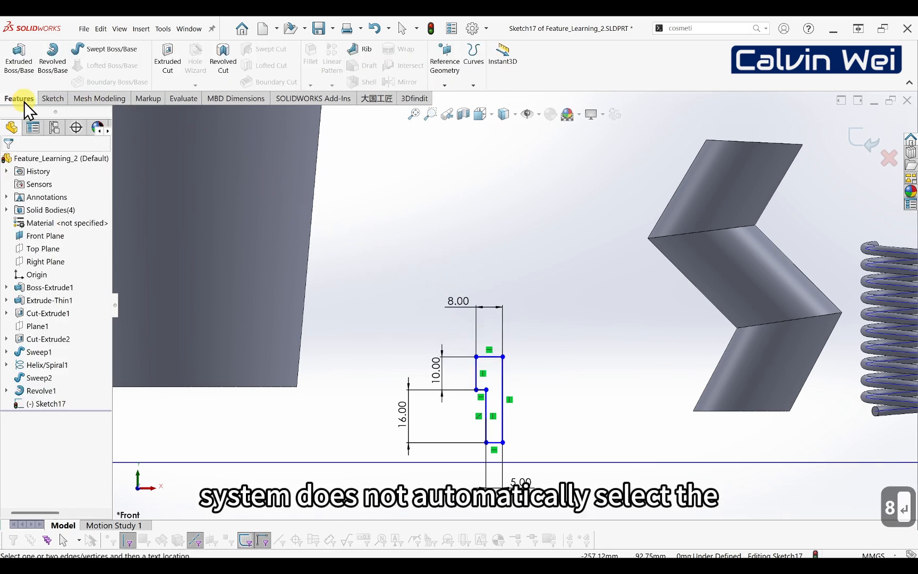
click(56, 66)
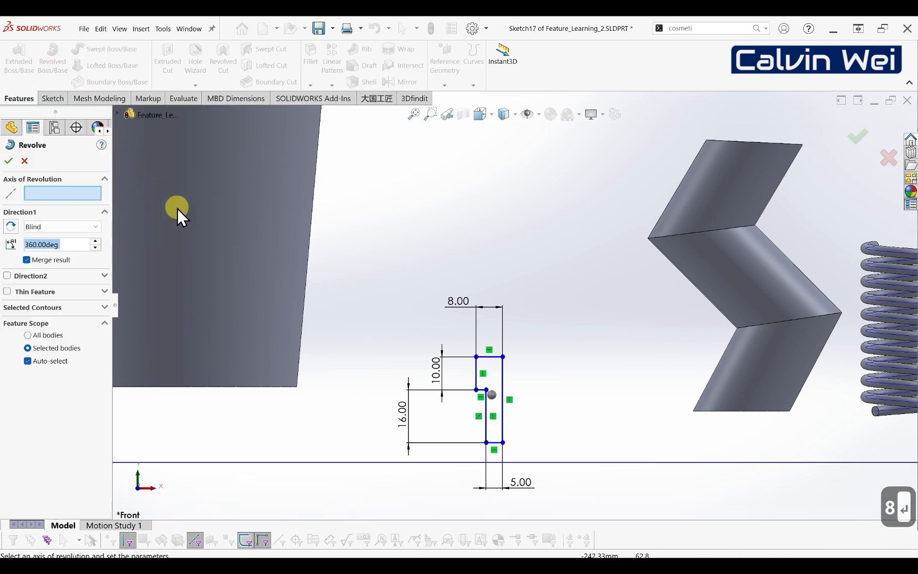
middle_drag(504, 407, 503, 421)
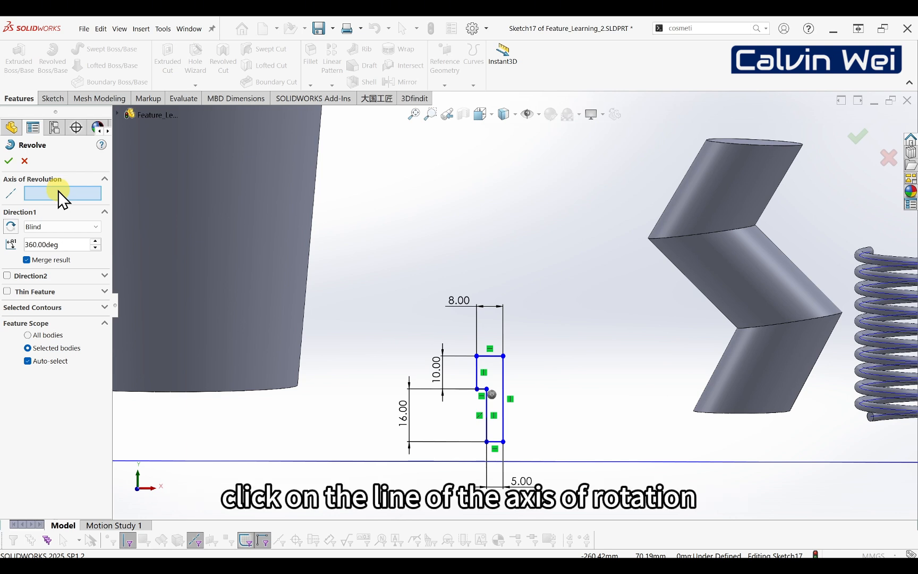
click(502, 380)
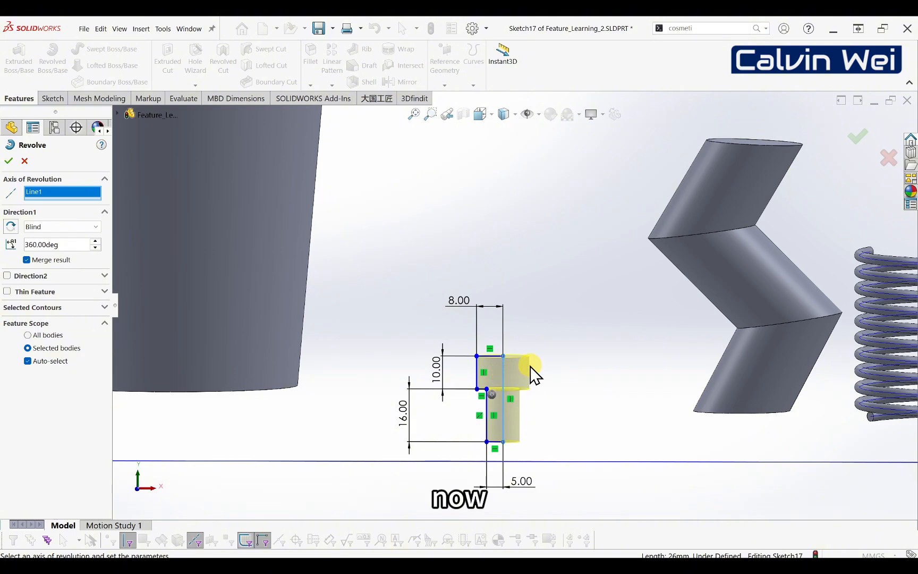
mouse_move(538, 383)
middle_down()
mouse_move(522, 386)
mouse_move(524, 461)
mouse_move(516, 382)
middle_up()
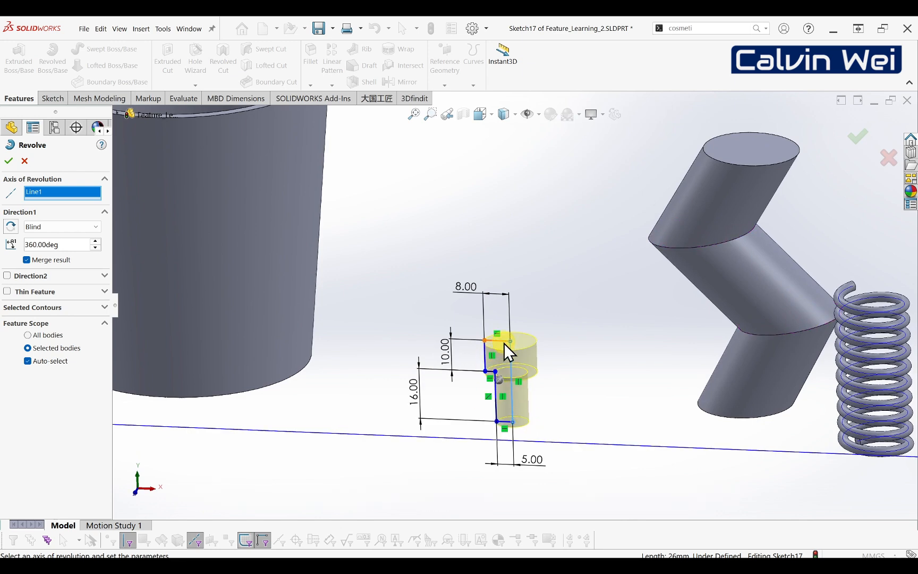
click(854, 136)
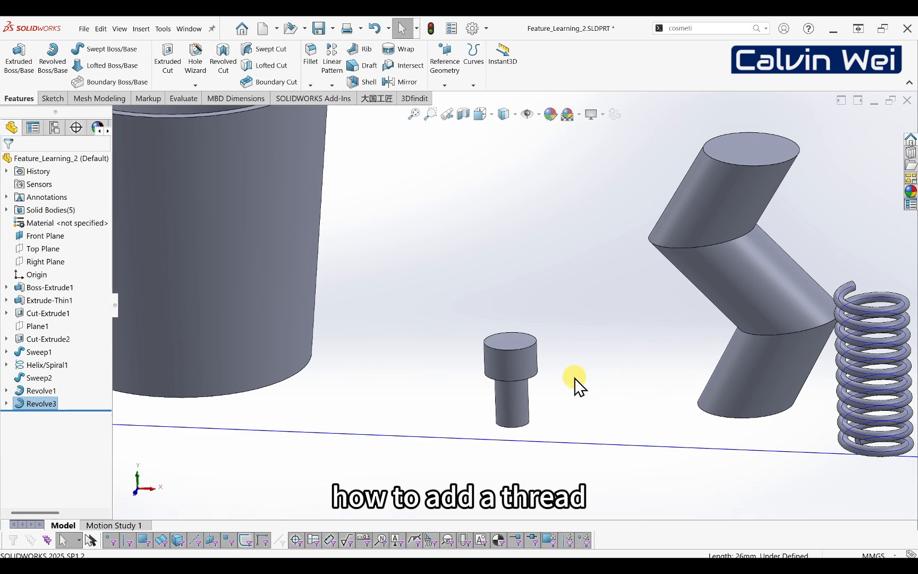
Step: Add an ANSI Metric M10x1.5 machine-thread cosmetic thread, Up to Next, starting from the circular edge at the screw shank's free end
middle_drag(568, 395, 528, 353)
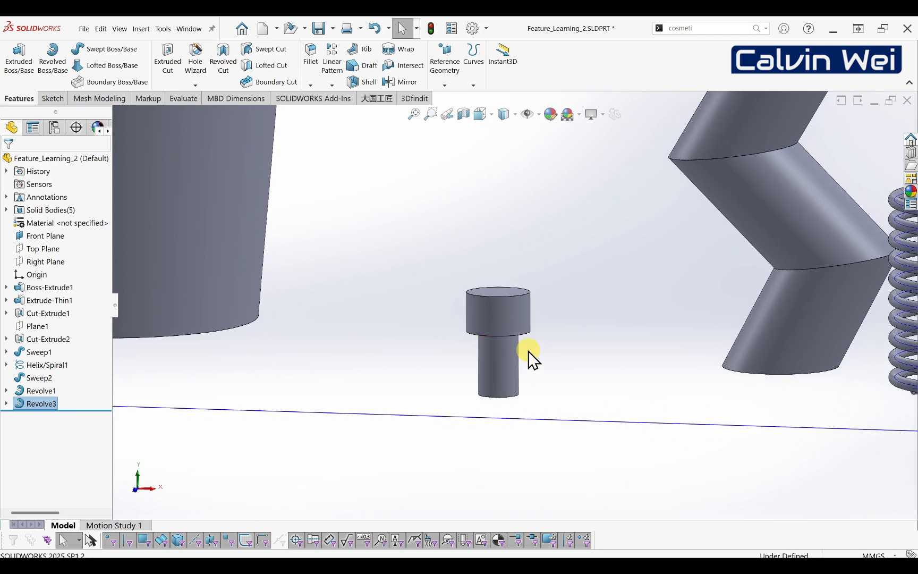
click(143, 29)
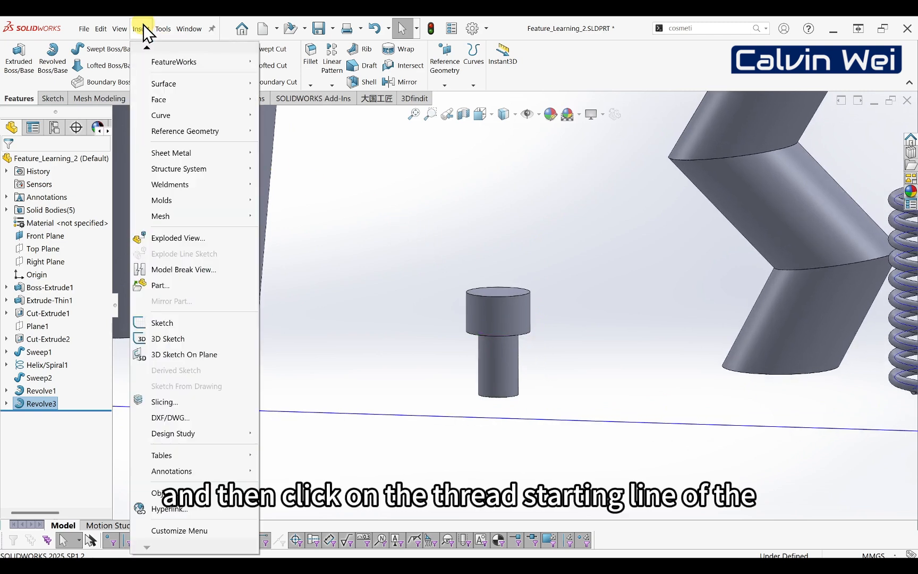
mouse_move(187, 475)
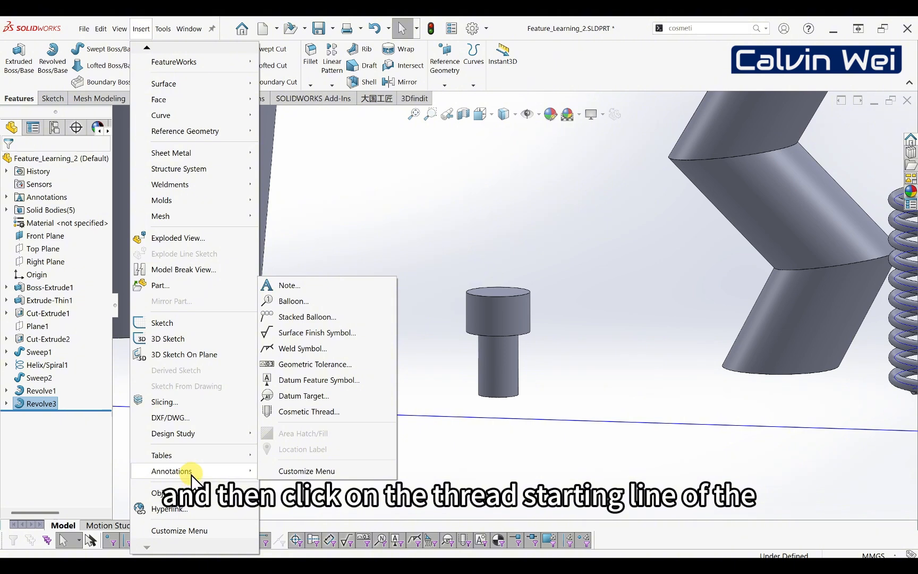
click(312, 411)
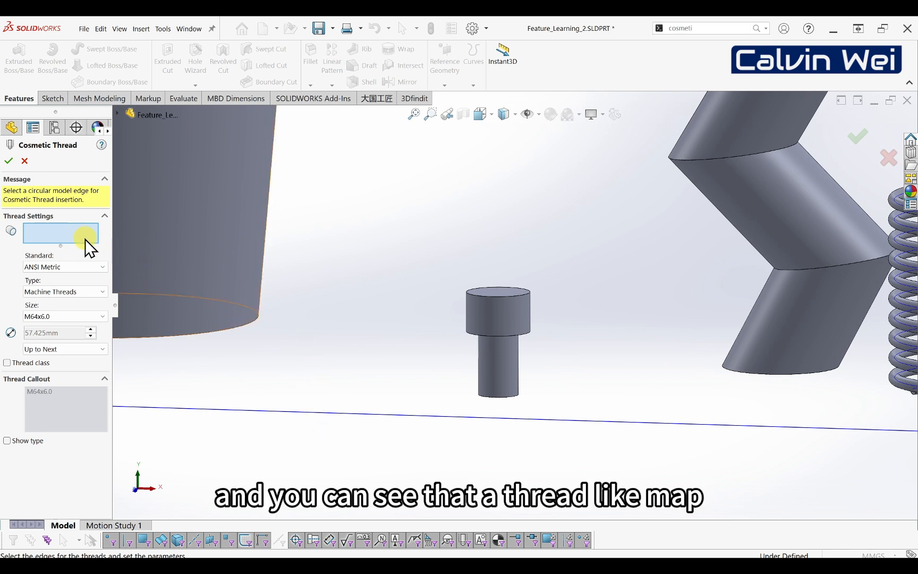
click(497, 396)
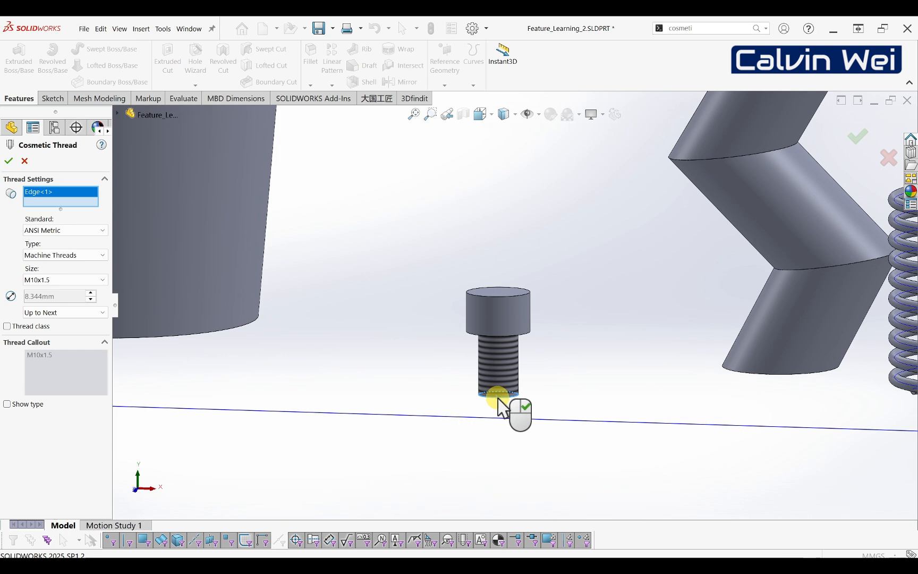
middle_drag(527, 385, 520, 314)
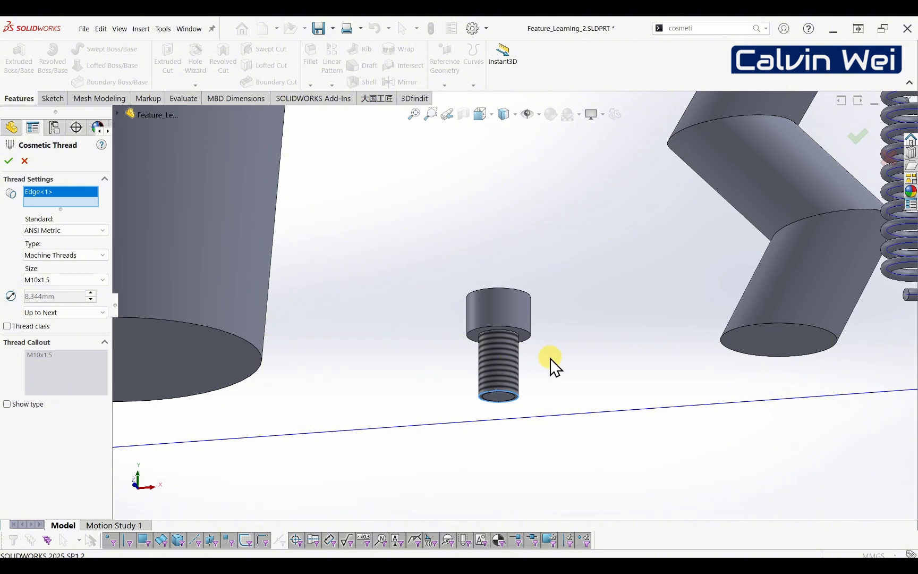
mouse_move(526, 359)
middle_down()
mouse_move(578, 356)
mouse_move(591, 336)
mouse_move(582, 307)
mouse_move(562, 387)
mouse_move(518, 394)
mouse_move(519, 360)
middle_up()
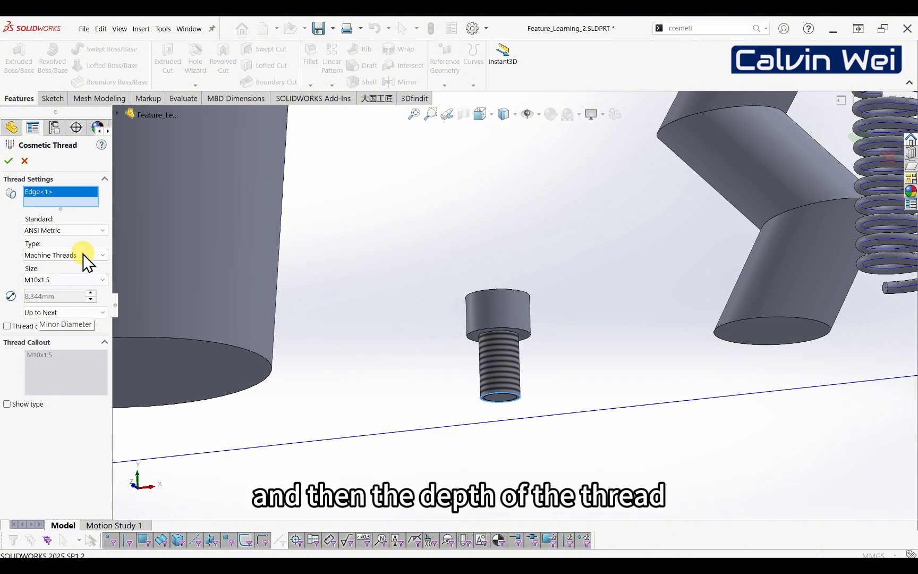
click(104, 230)
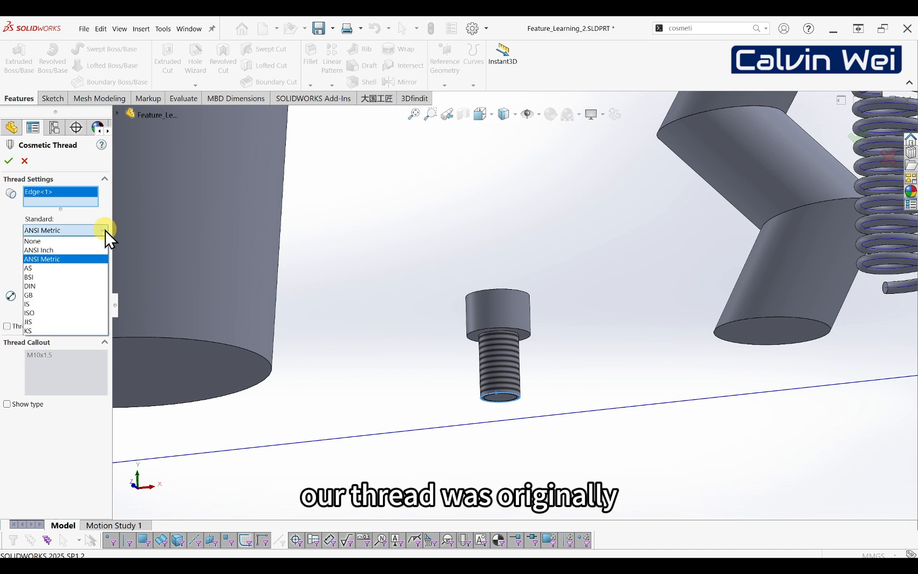
click(105, 230)
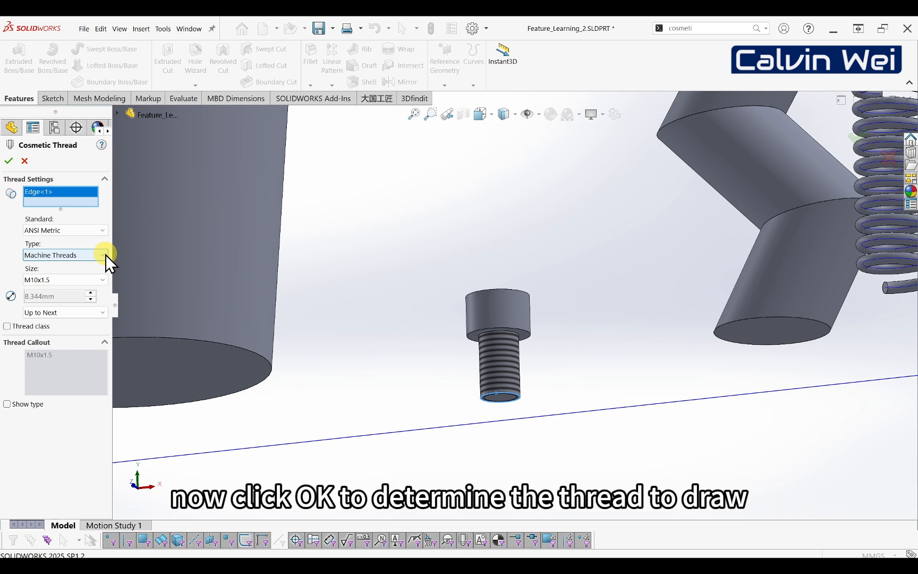
click(102, 255)
click(102, 255)
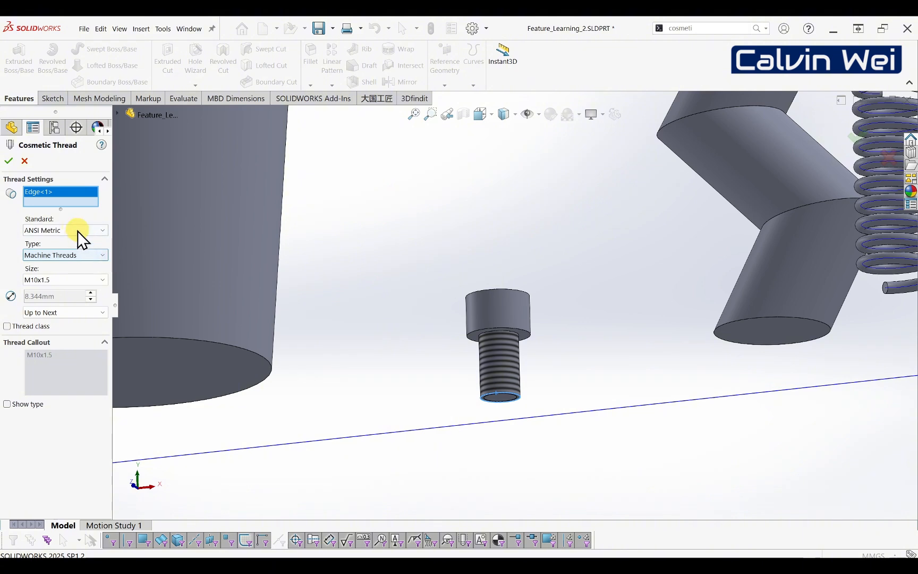
click(9, 160)
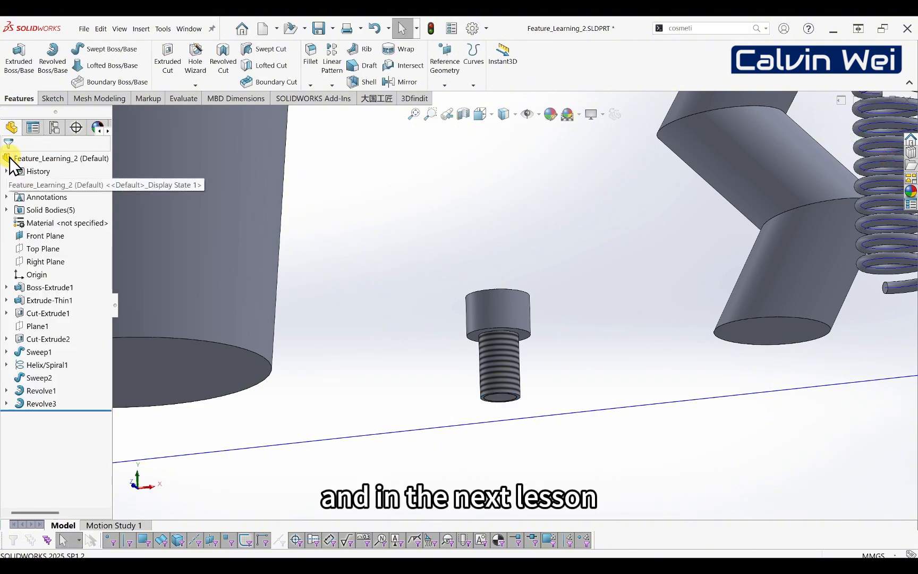
middle_drag(533, 295, 545, 320)
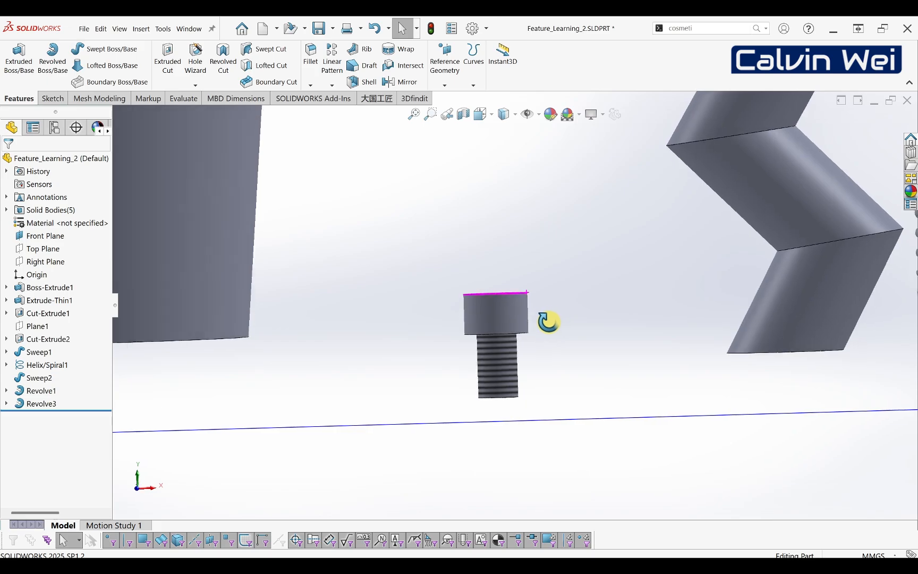